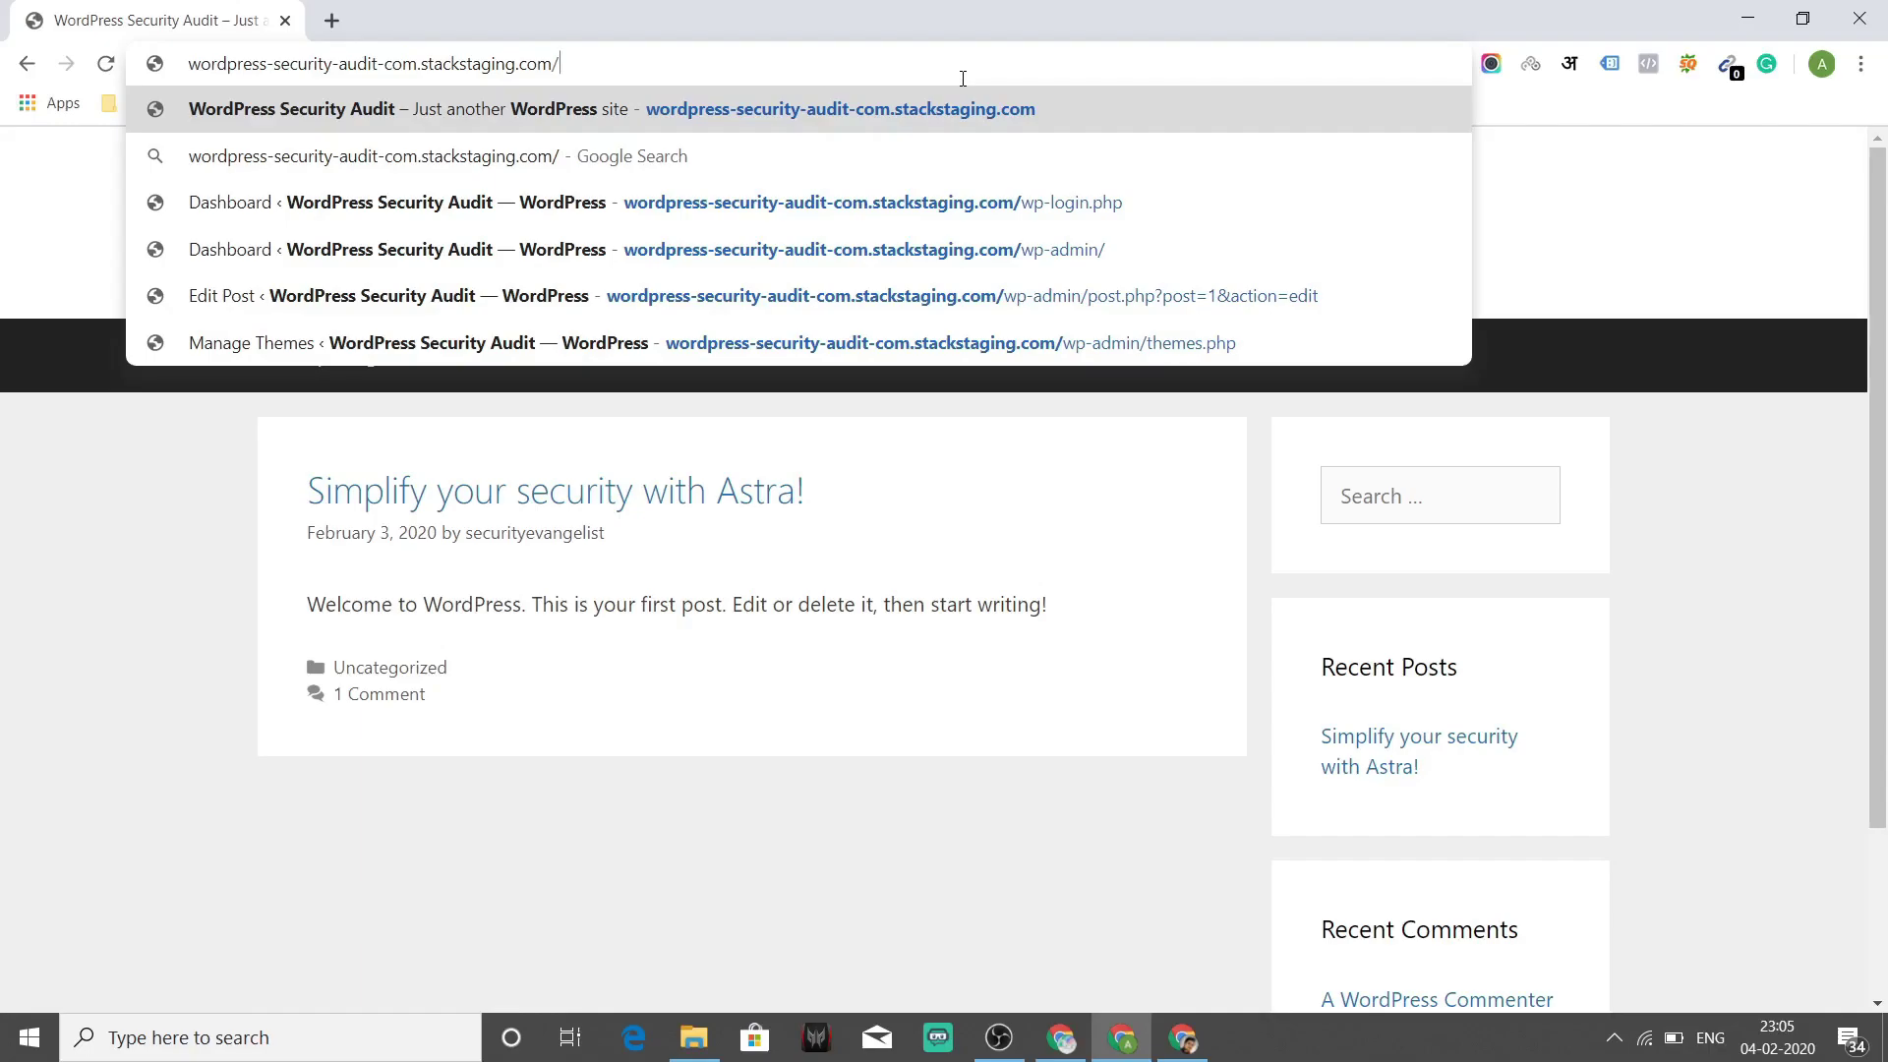
Open the wp-login.php page of the WordPress Security Audit site
{"action": "type", "text": "wp-login.php"}
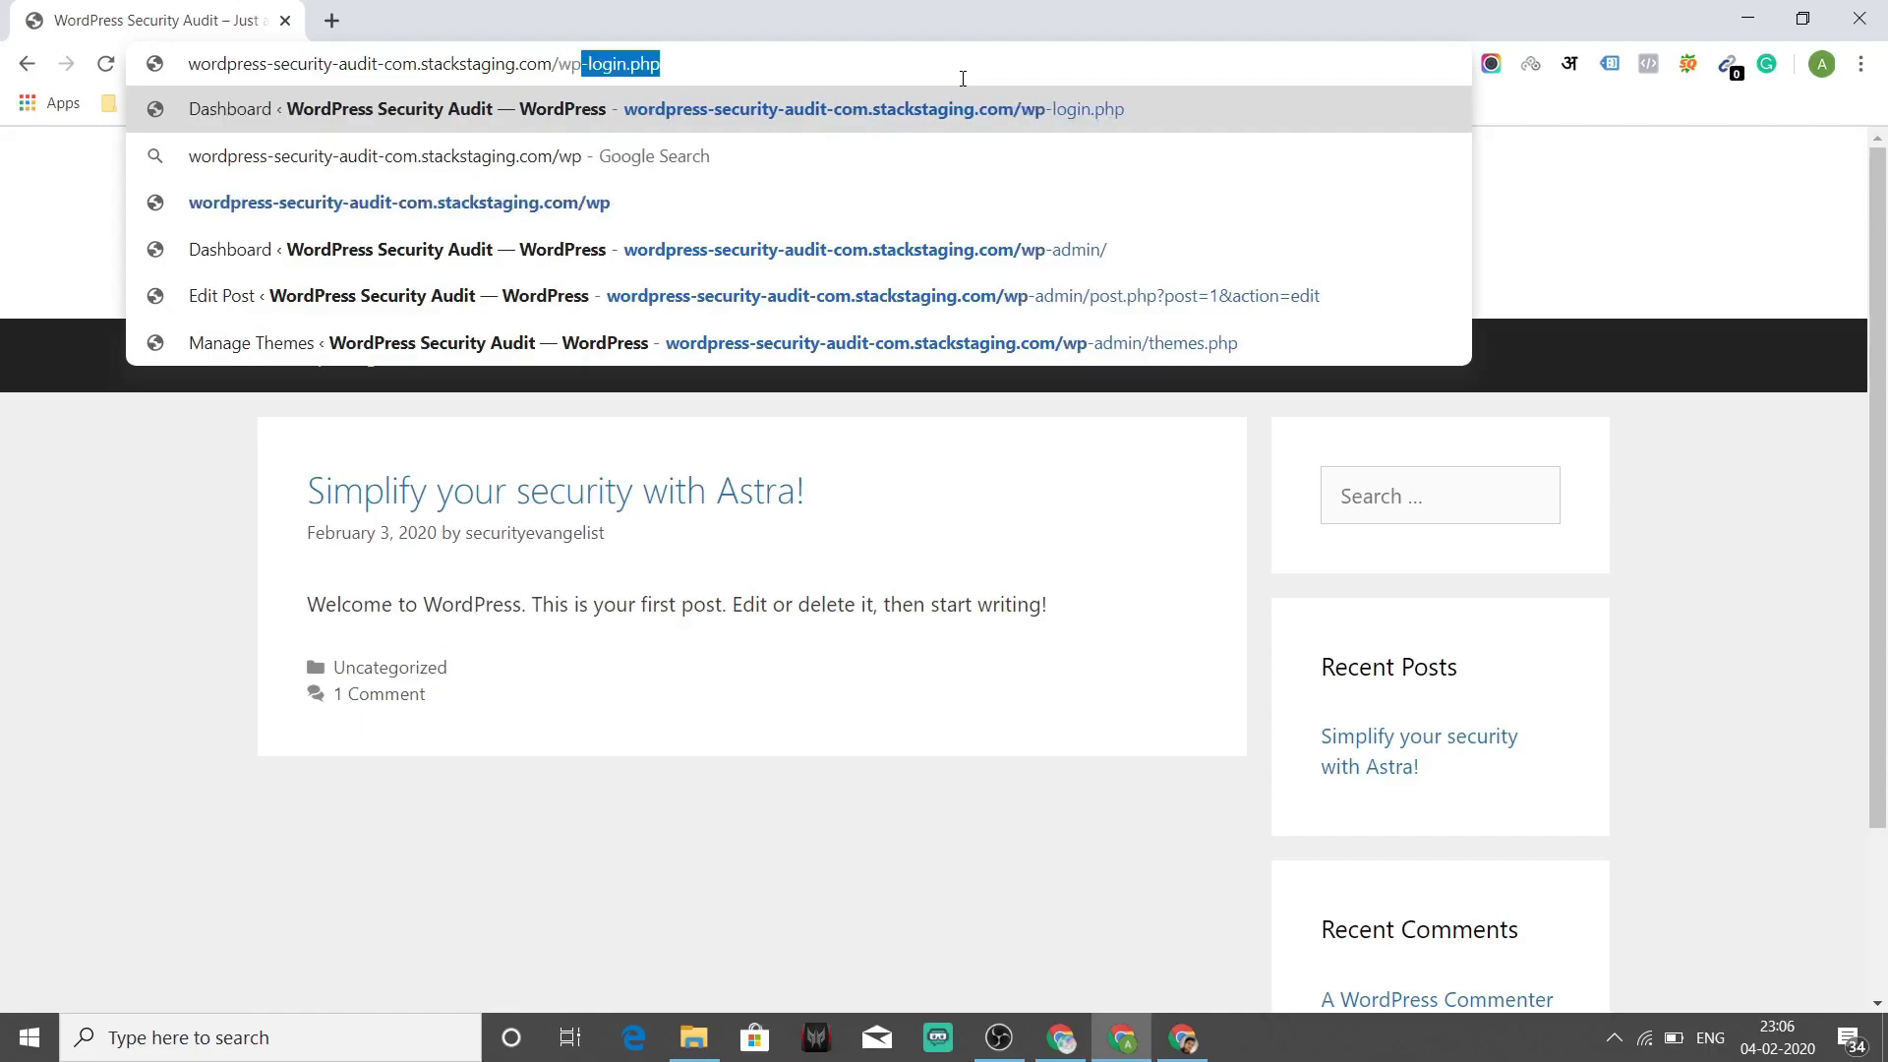
{"action": "key", "text": "Return"}
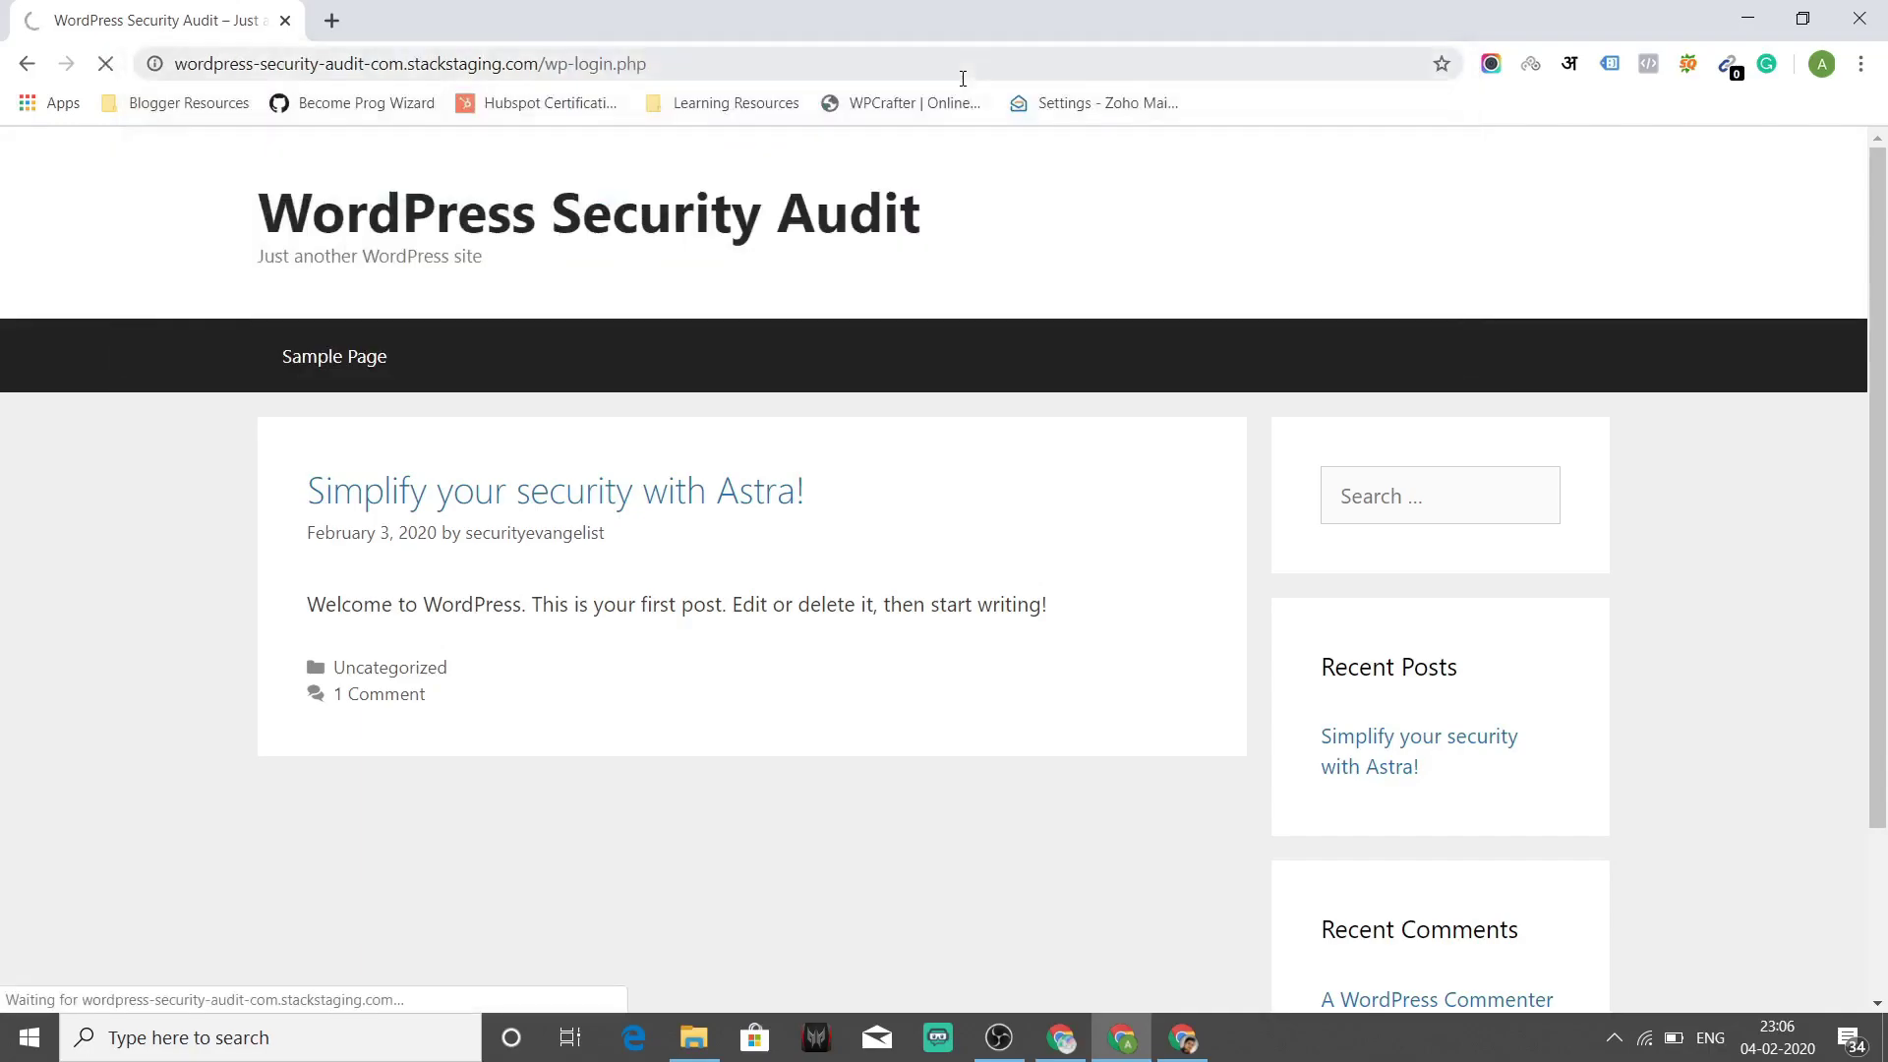
Copy the site's home address and open its user enumeration endpoint at /wp-json/wp/v2/users
{"action": "left_click", "coordinate": [651, 64]}
{"action": "key", "text": "ctrl+c"}
{"action": "left_click", "coordinate": [651, 64]}
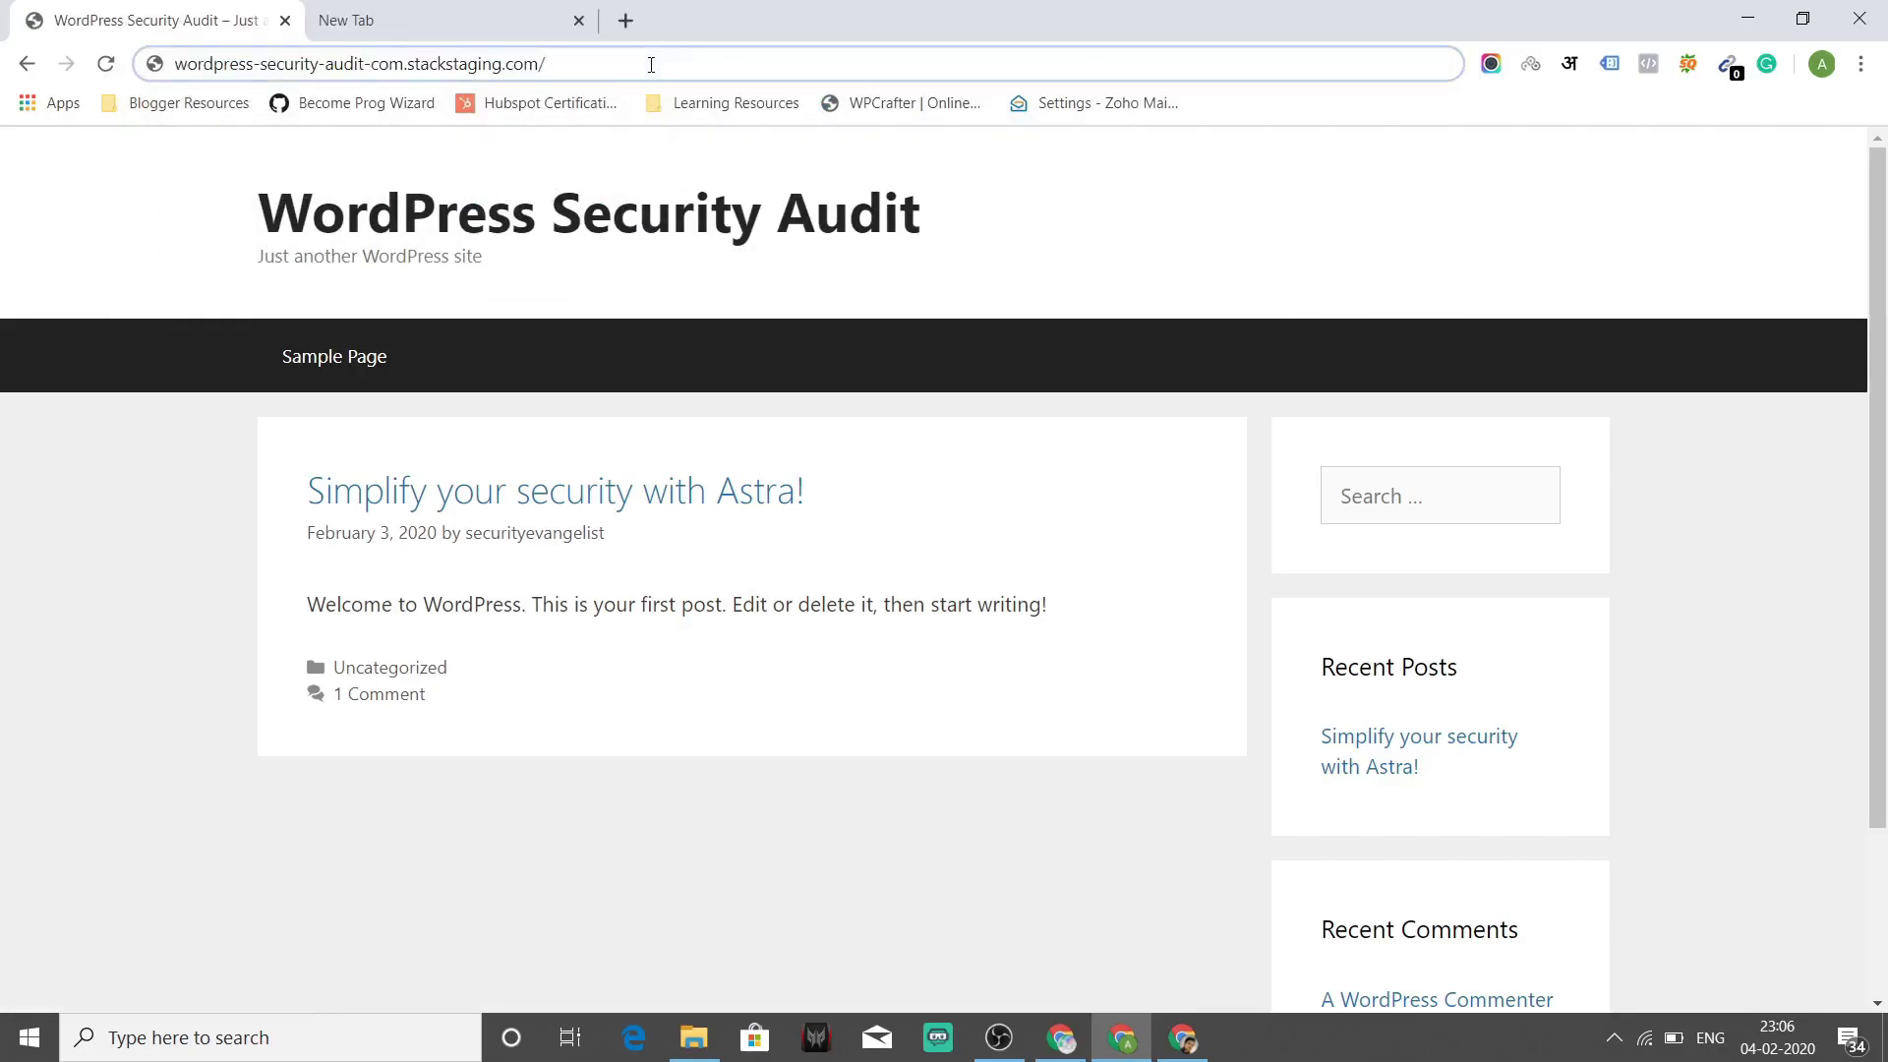
{"action": "type", "text": "wp-json"}
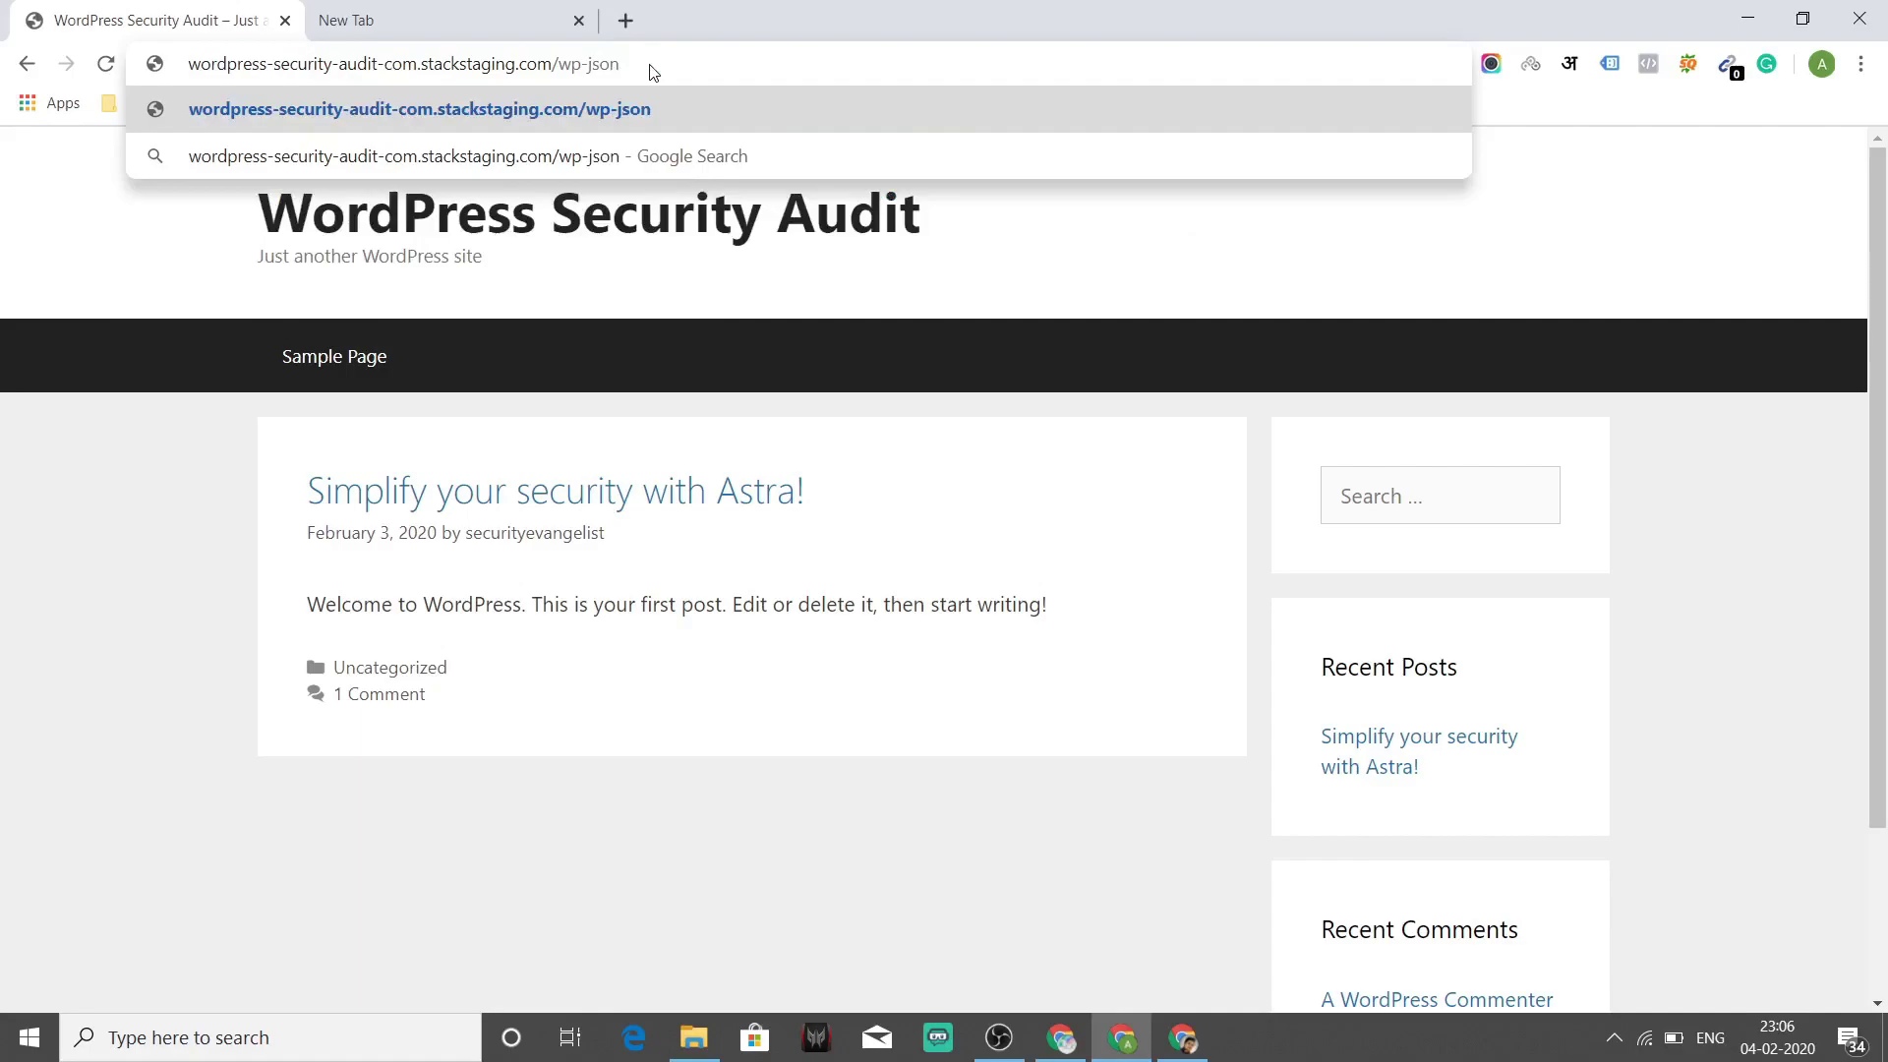
{"action": "type", "text": "/"}
{"action": "type", "text": "wp/v2/use"}
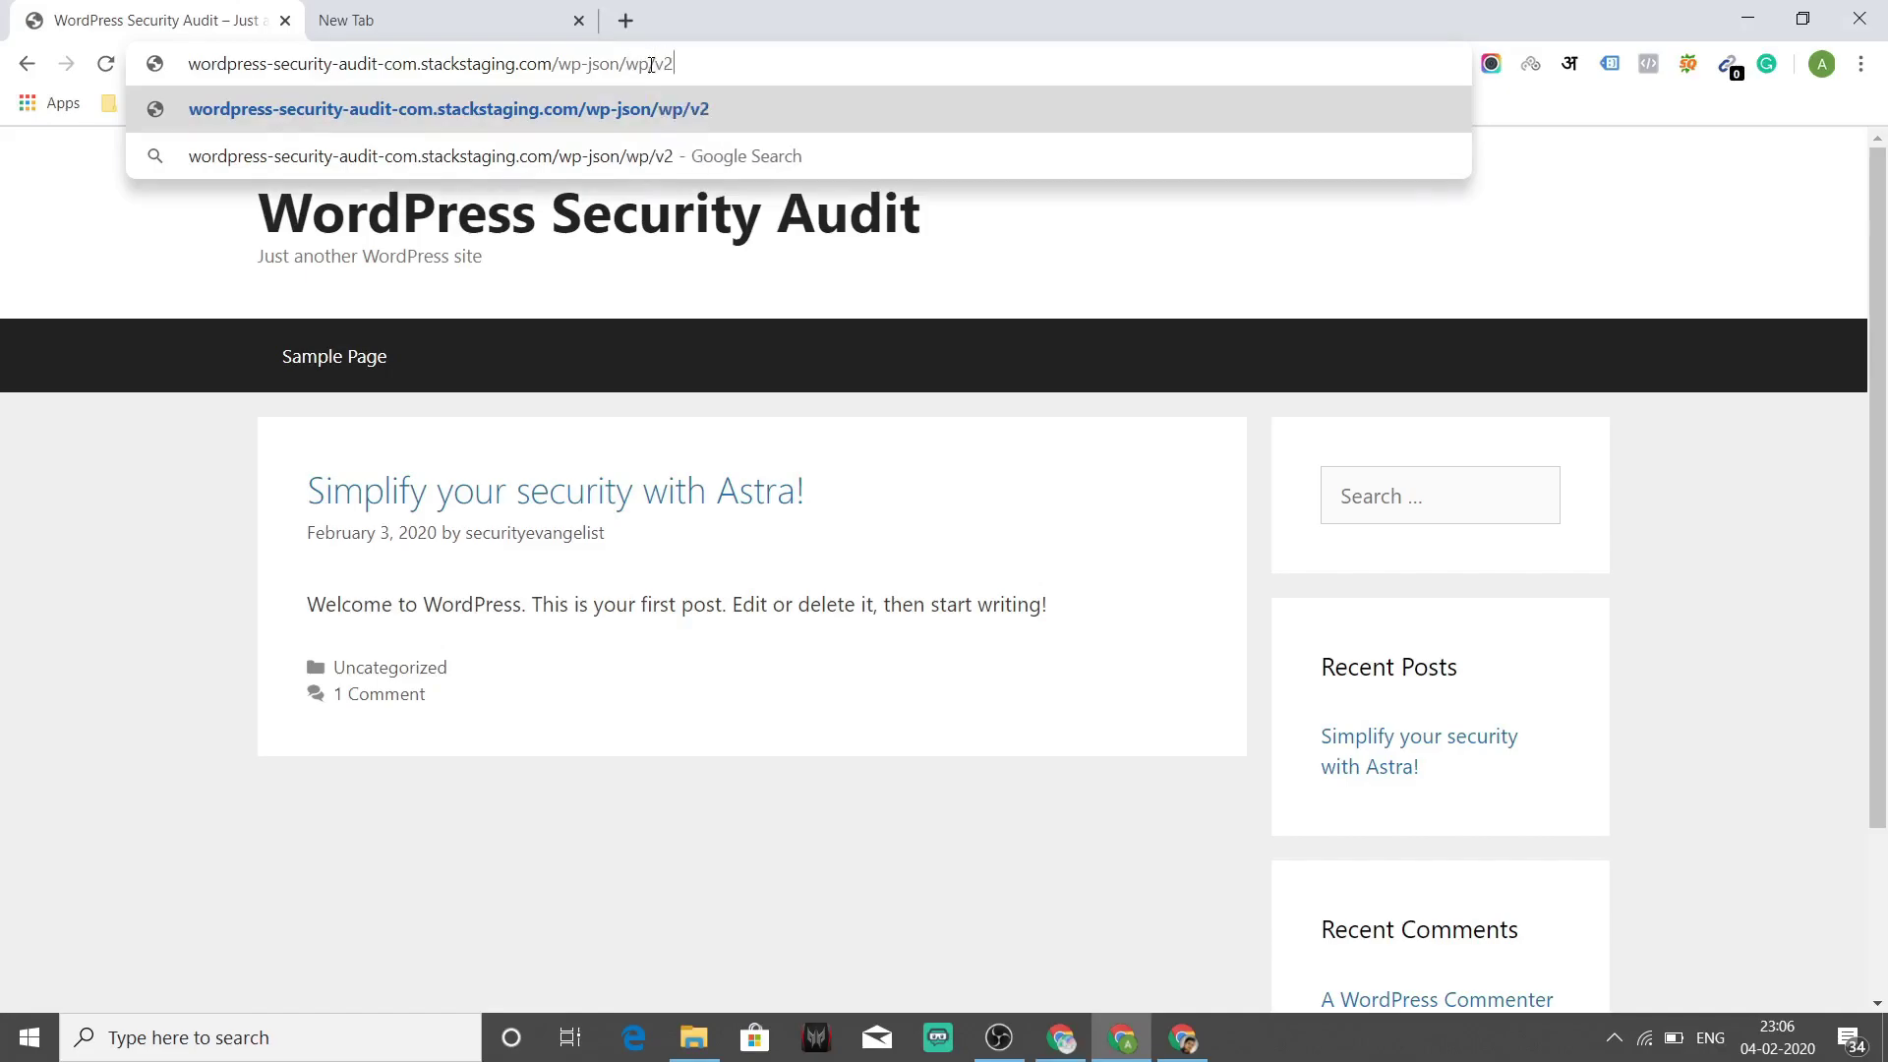
{"action": "type", "text": "rs"}
{"action": "key", "text": "Return"}
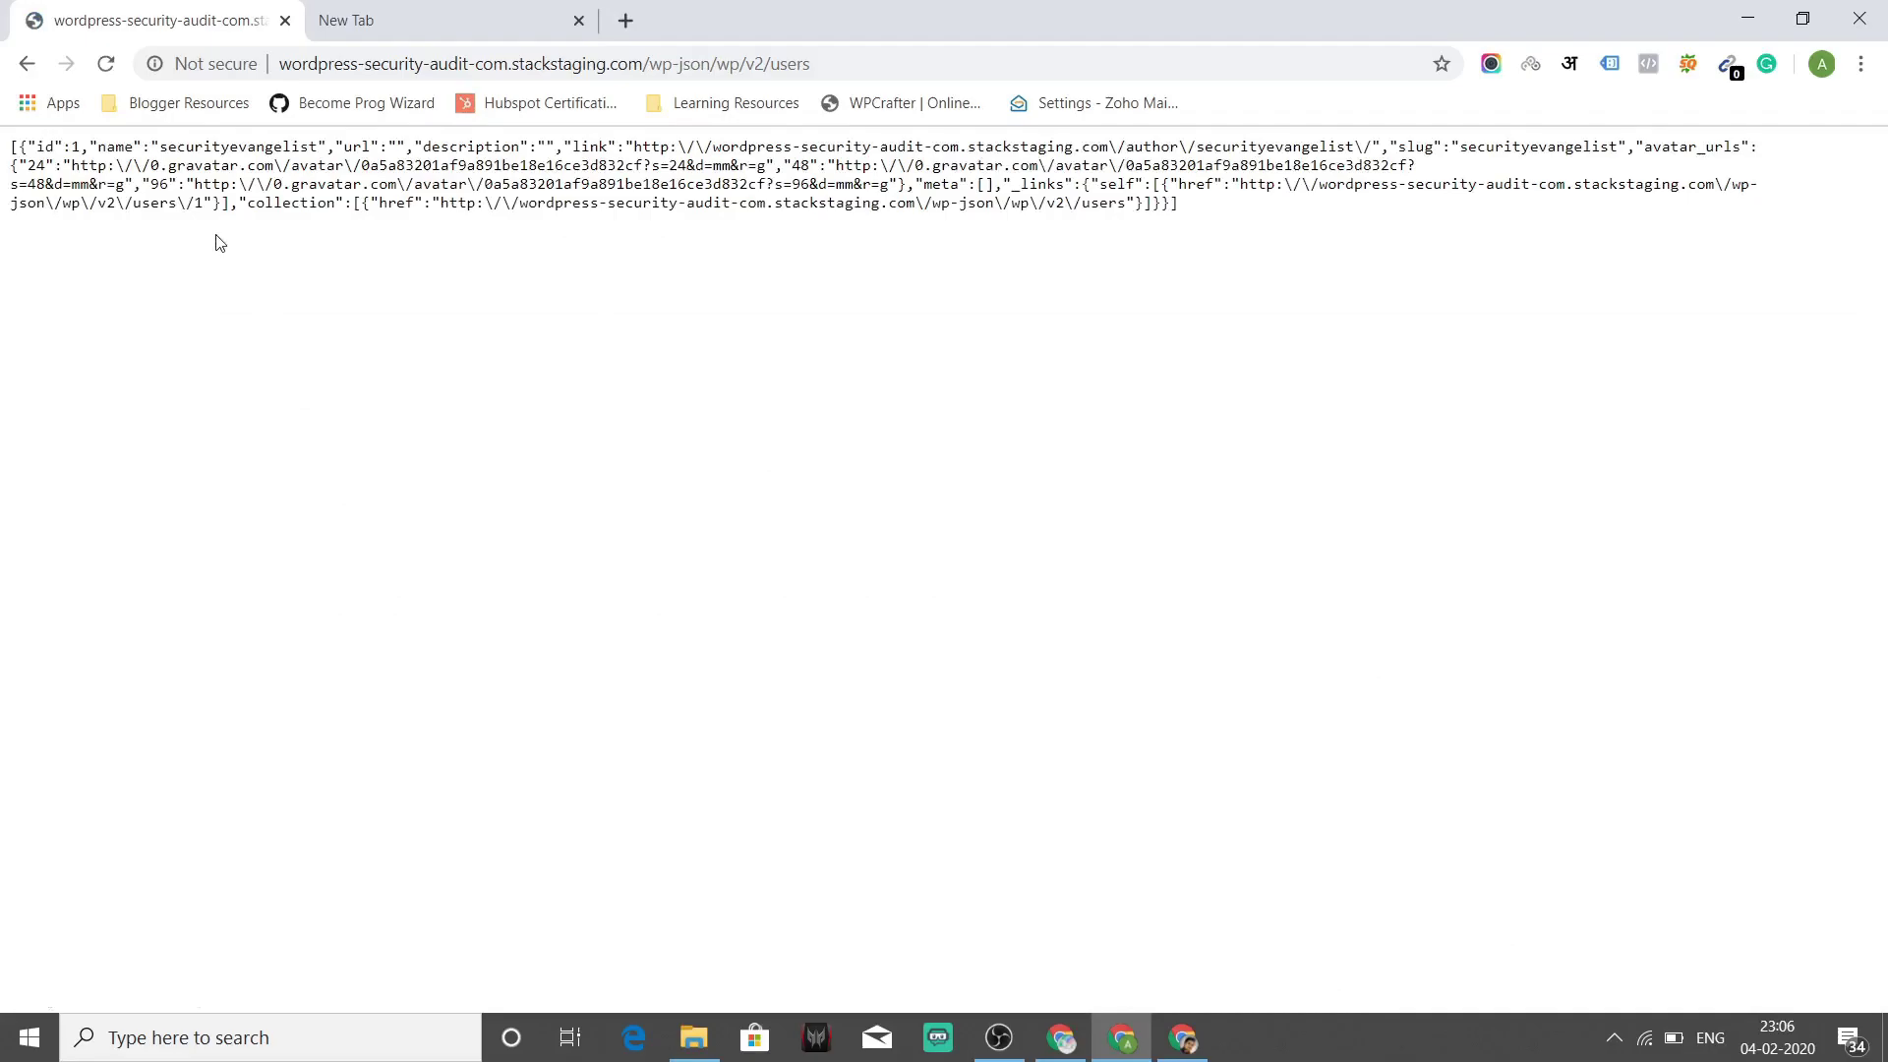
Point out the users endpoint's address and highlight the name value in the JSON response
{"action": "left_click", "coordinate": [819, 65]}
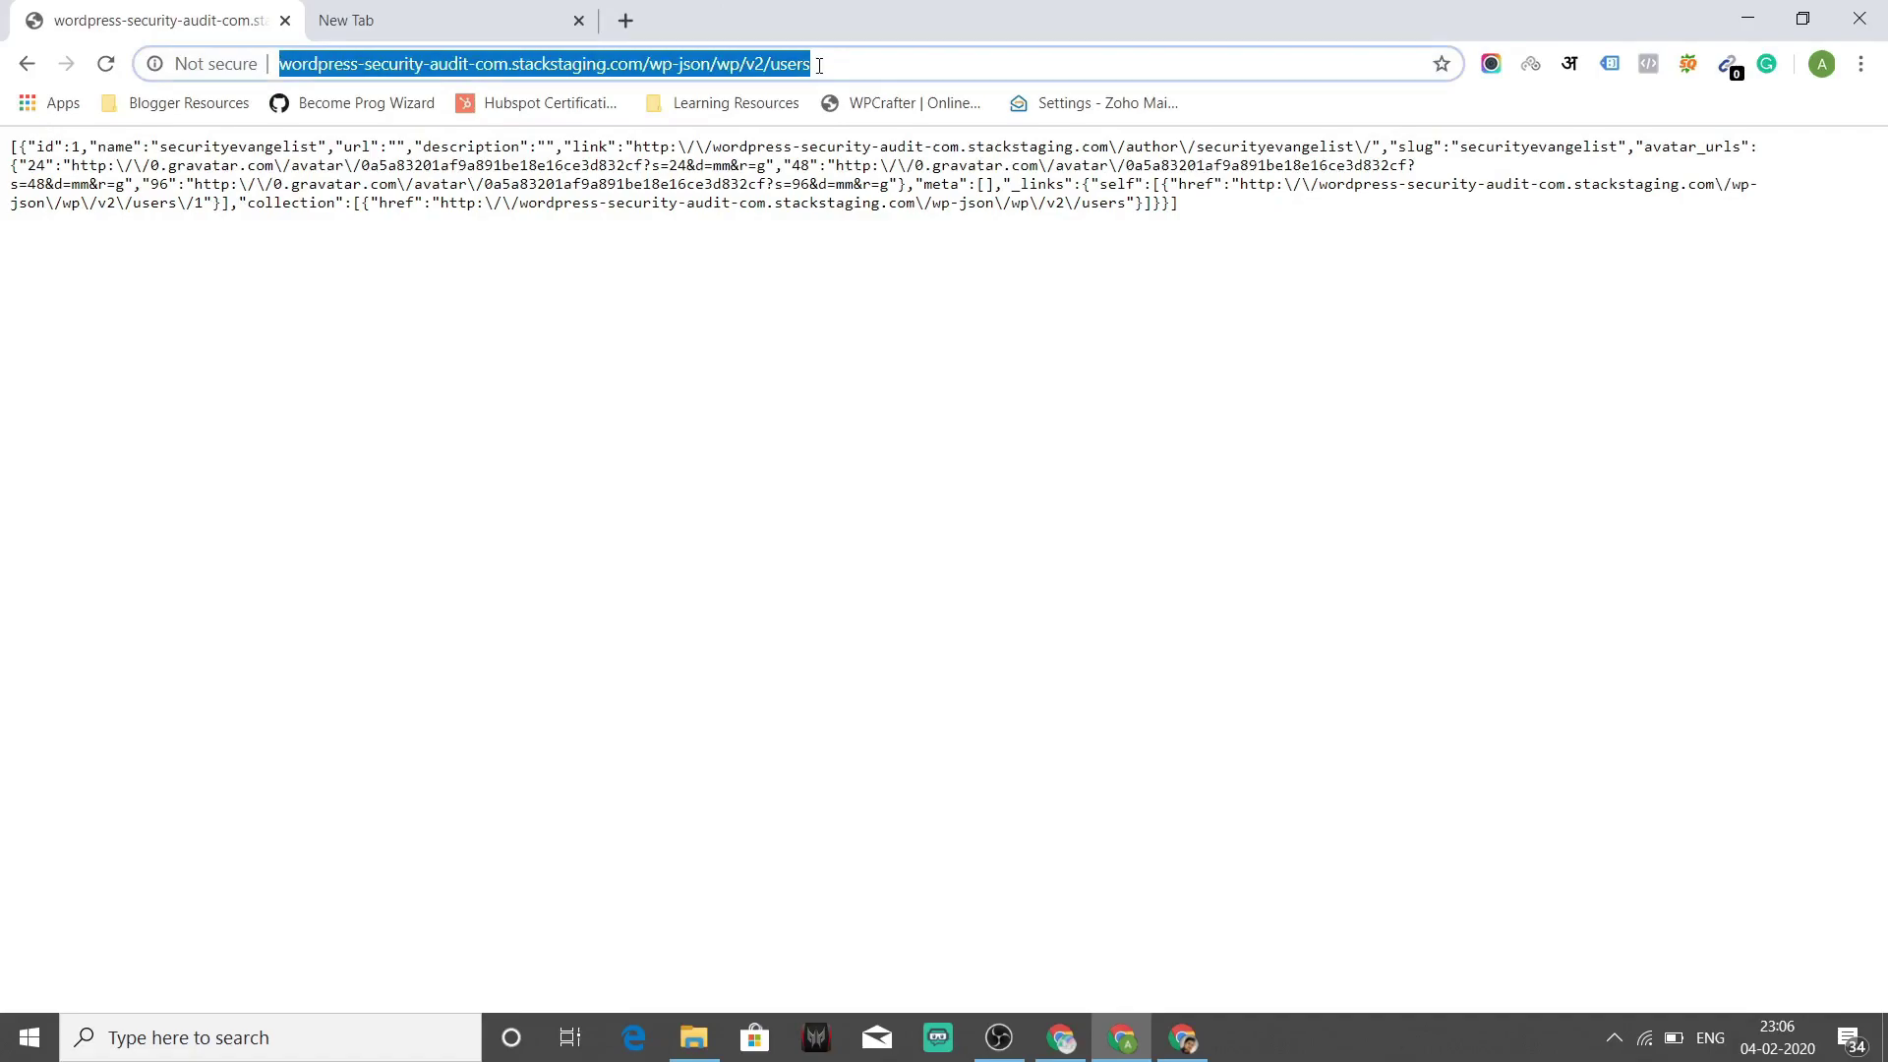
{"action": "left_click", "coordinate": [359, 300]}
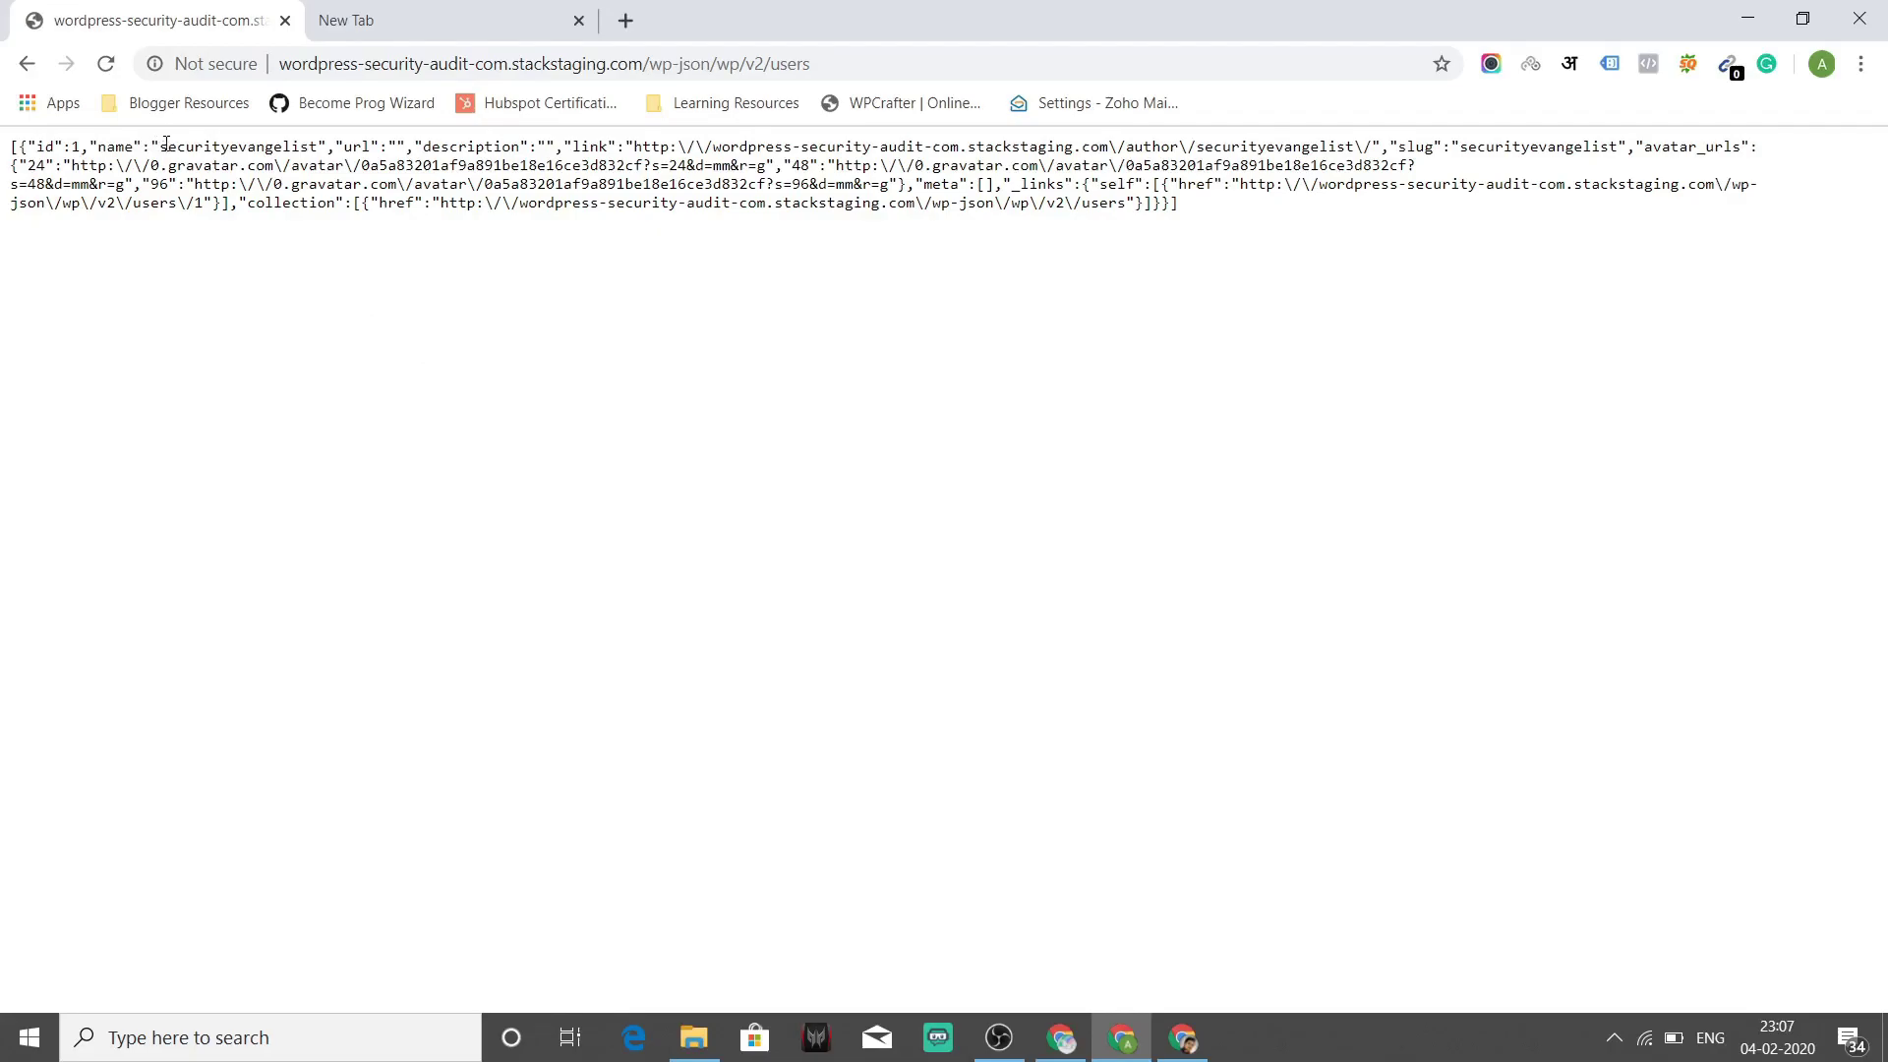
{"action": "left_click_drag", "start_coordinate": [162, 146], "coordinate": [320, 146]}
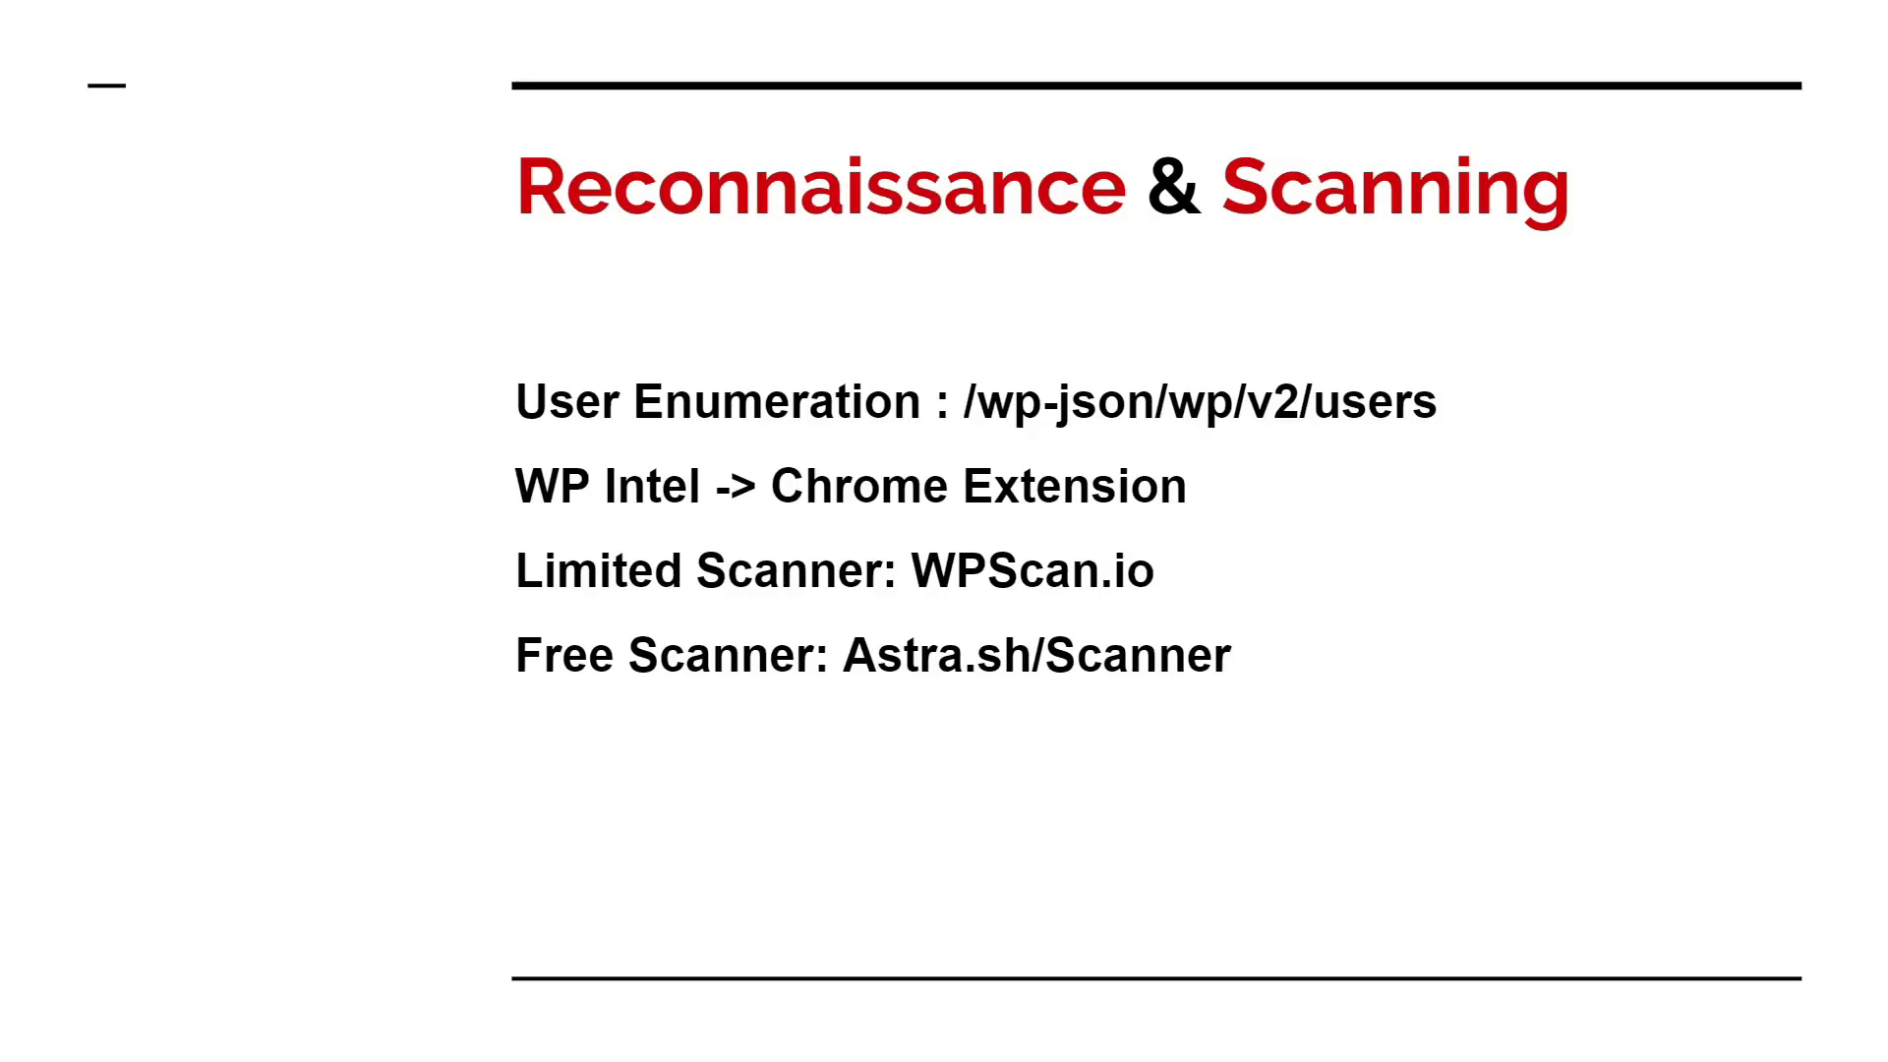
Switch back to Chrome and search Google for "wp intel extension" in the empty tab
{"action": "key", "text": "alt+Tab"}
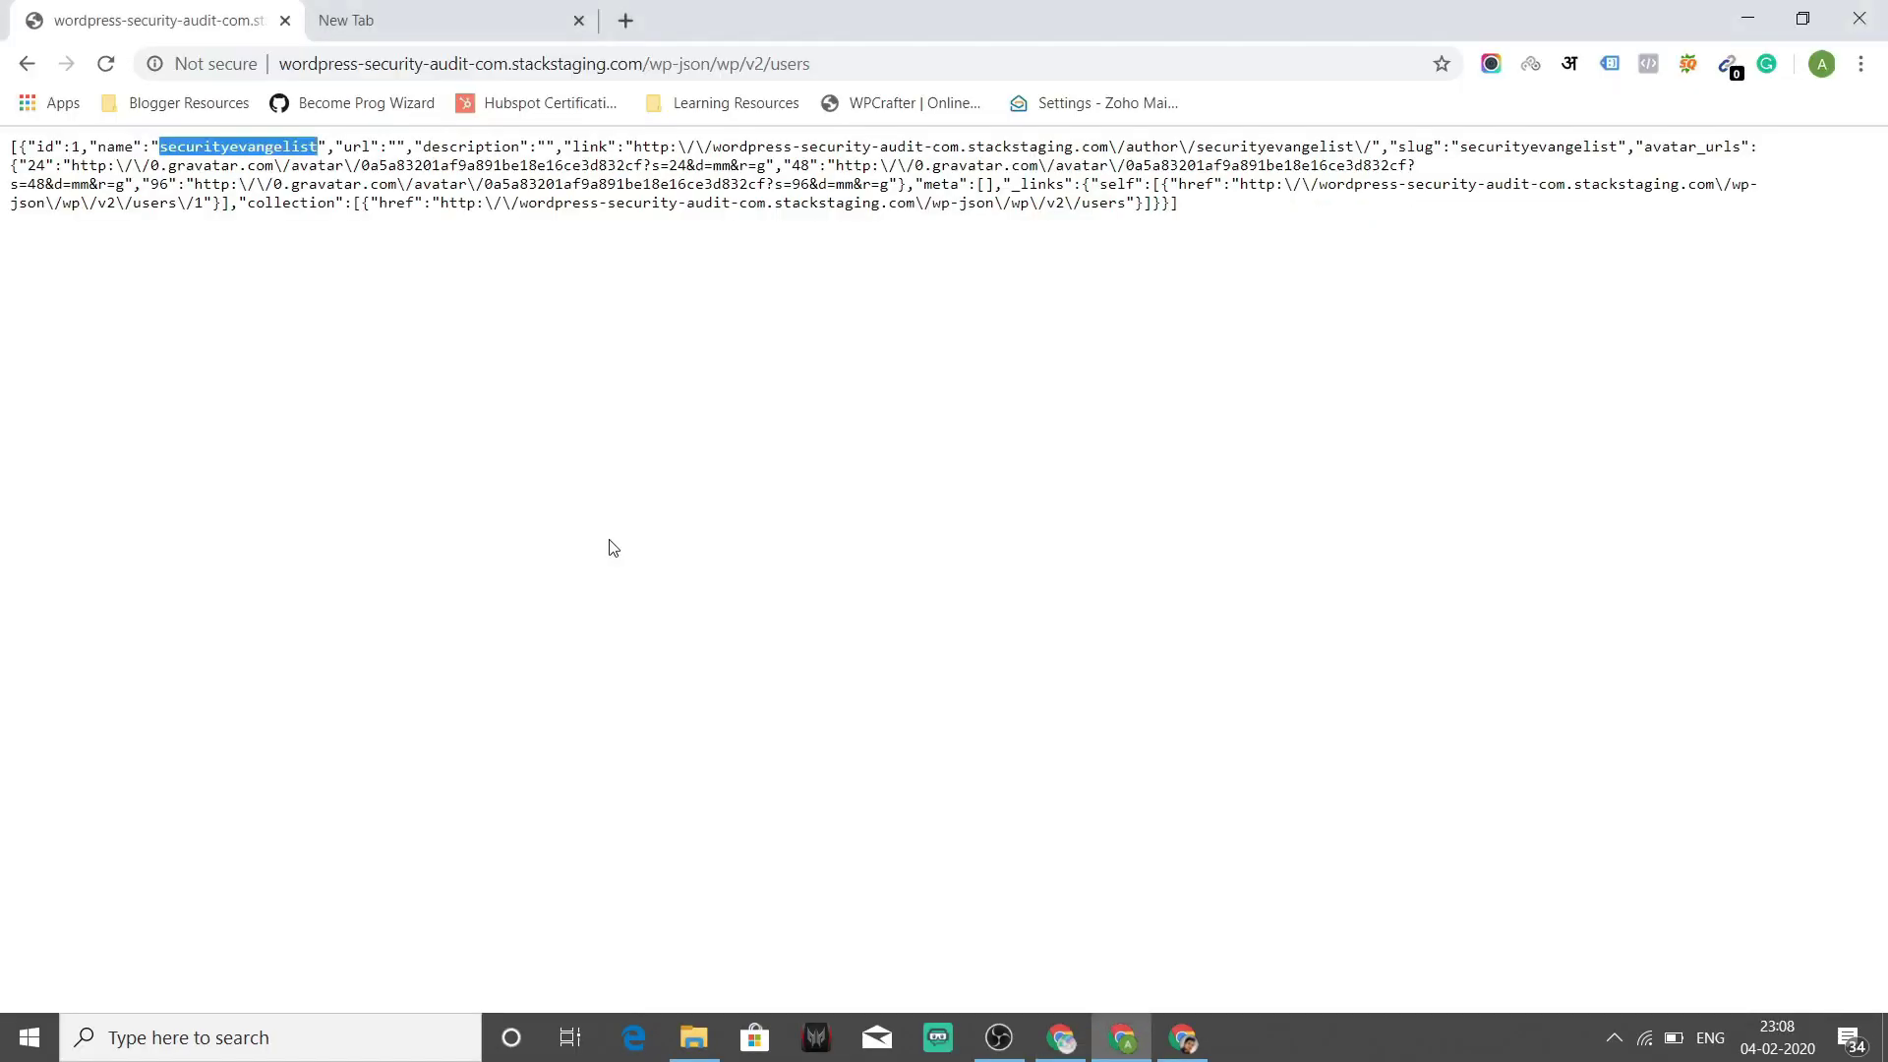
{"action": "left_click", "coordinate": [453, 7]}
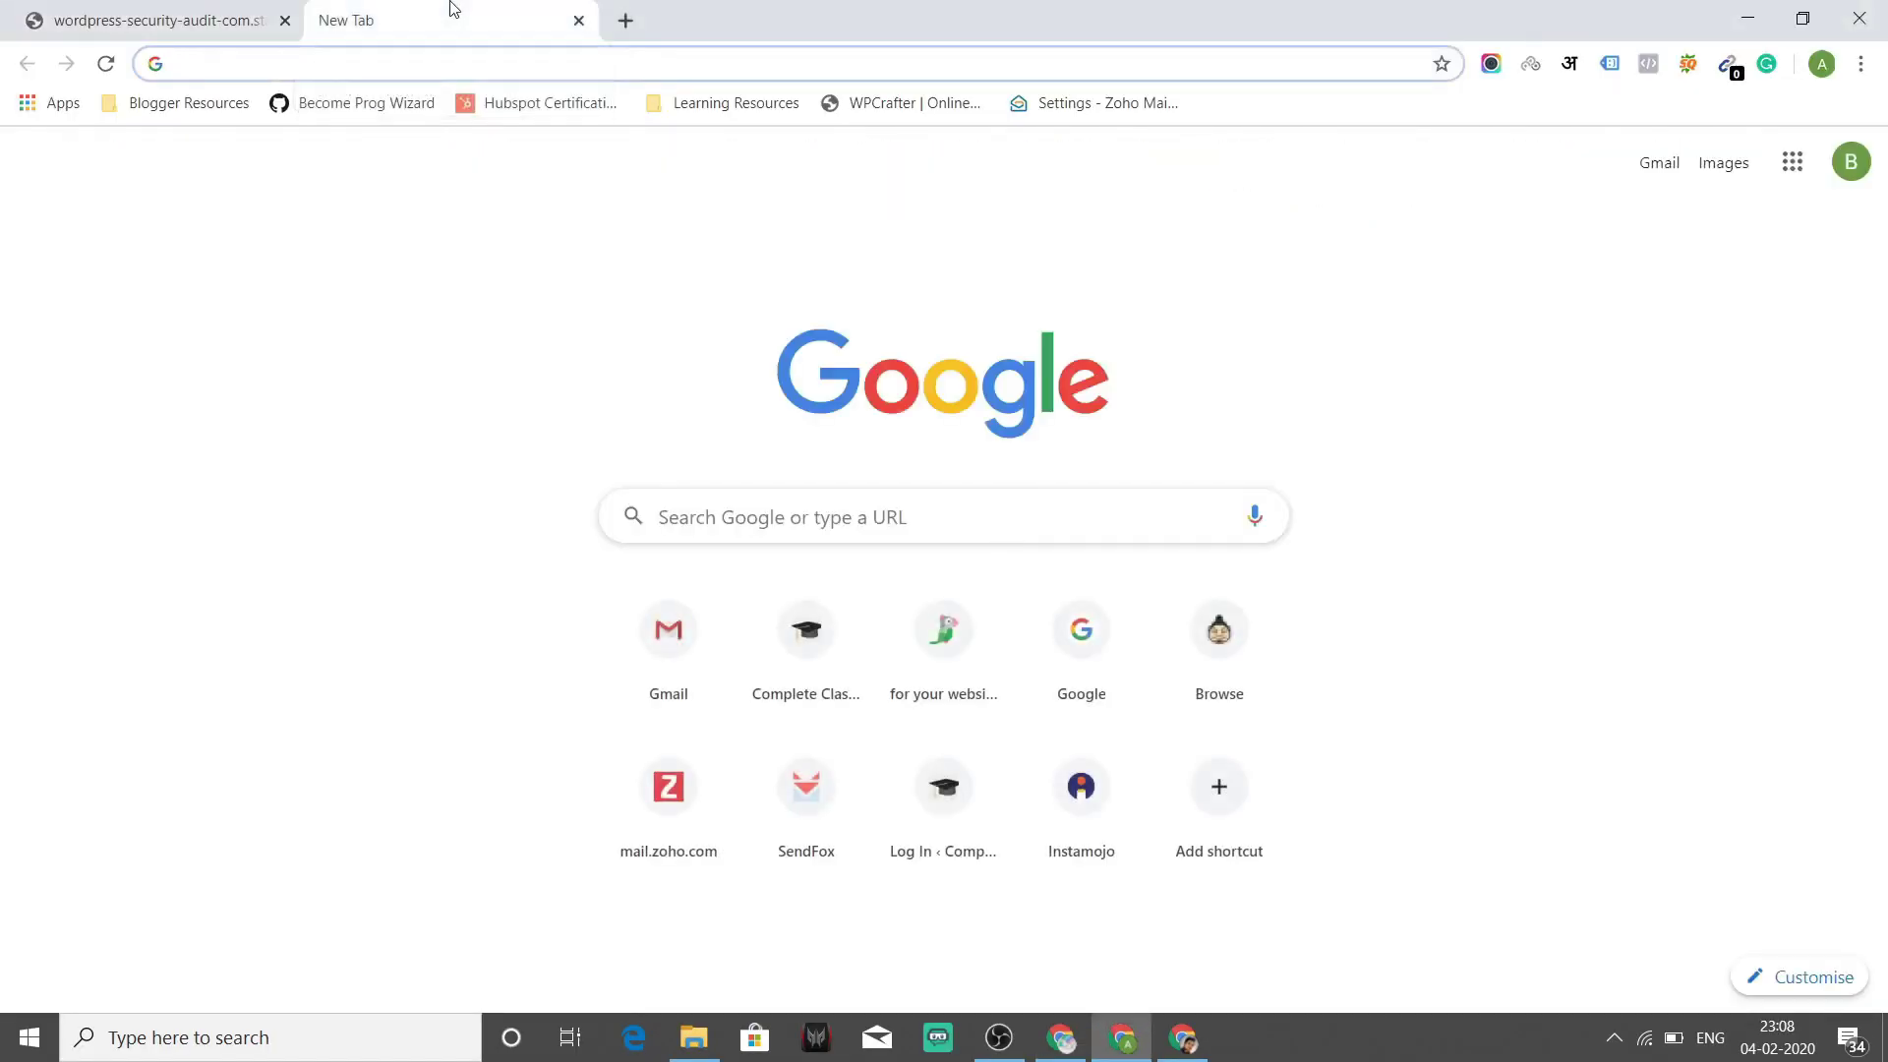
{"action": "type", "text": "wp intel "}
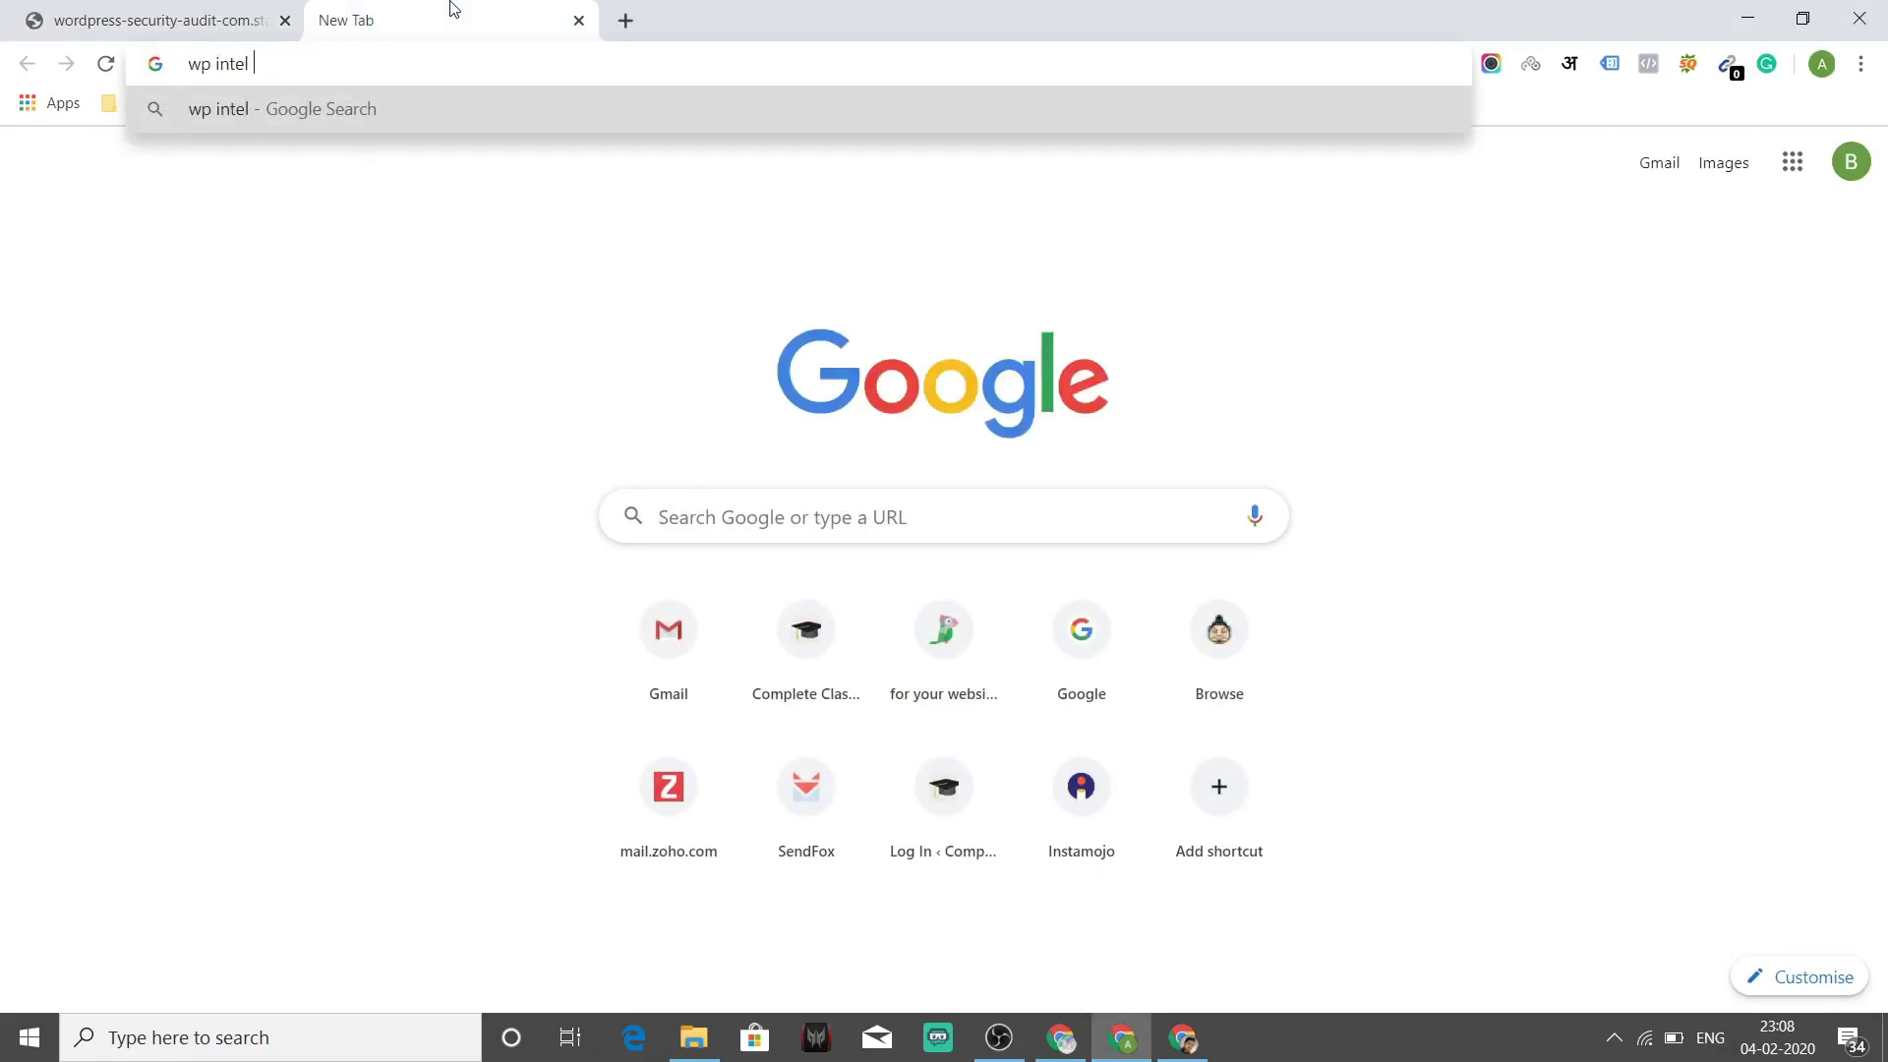
{"action": "type", "text": "extension"}
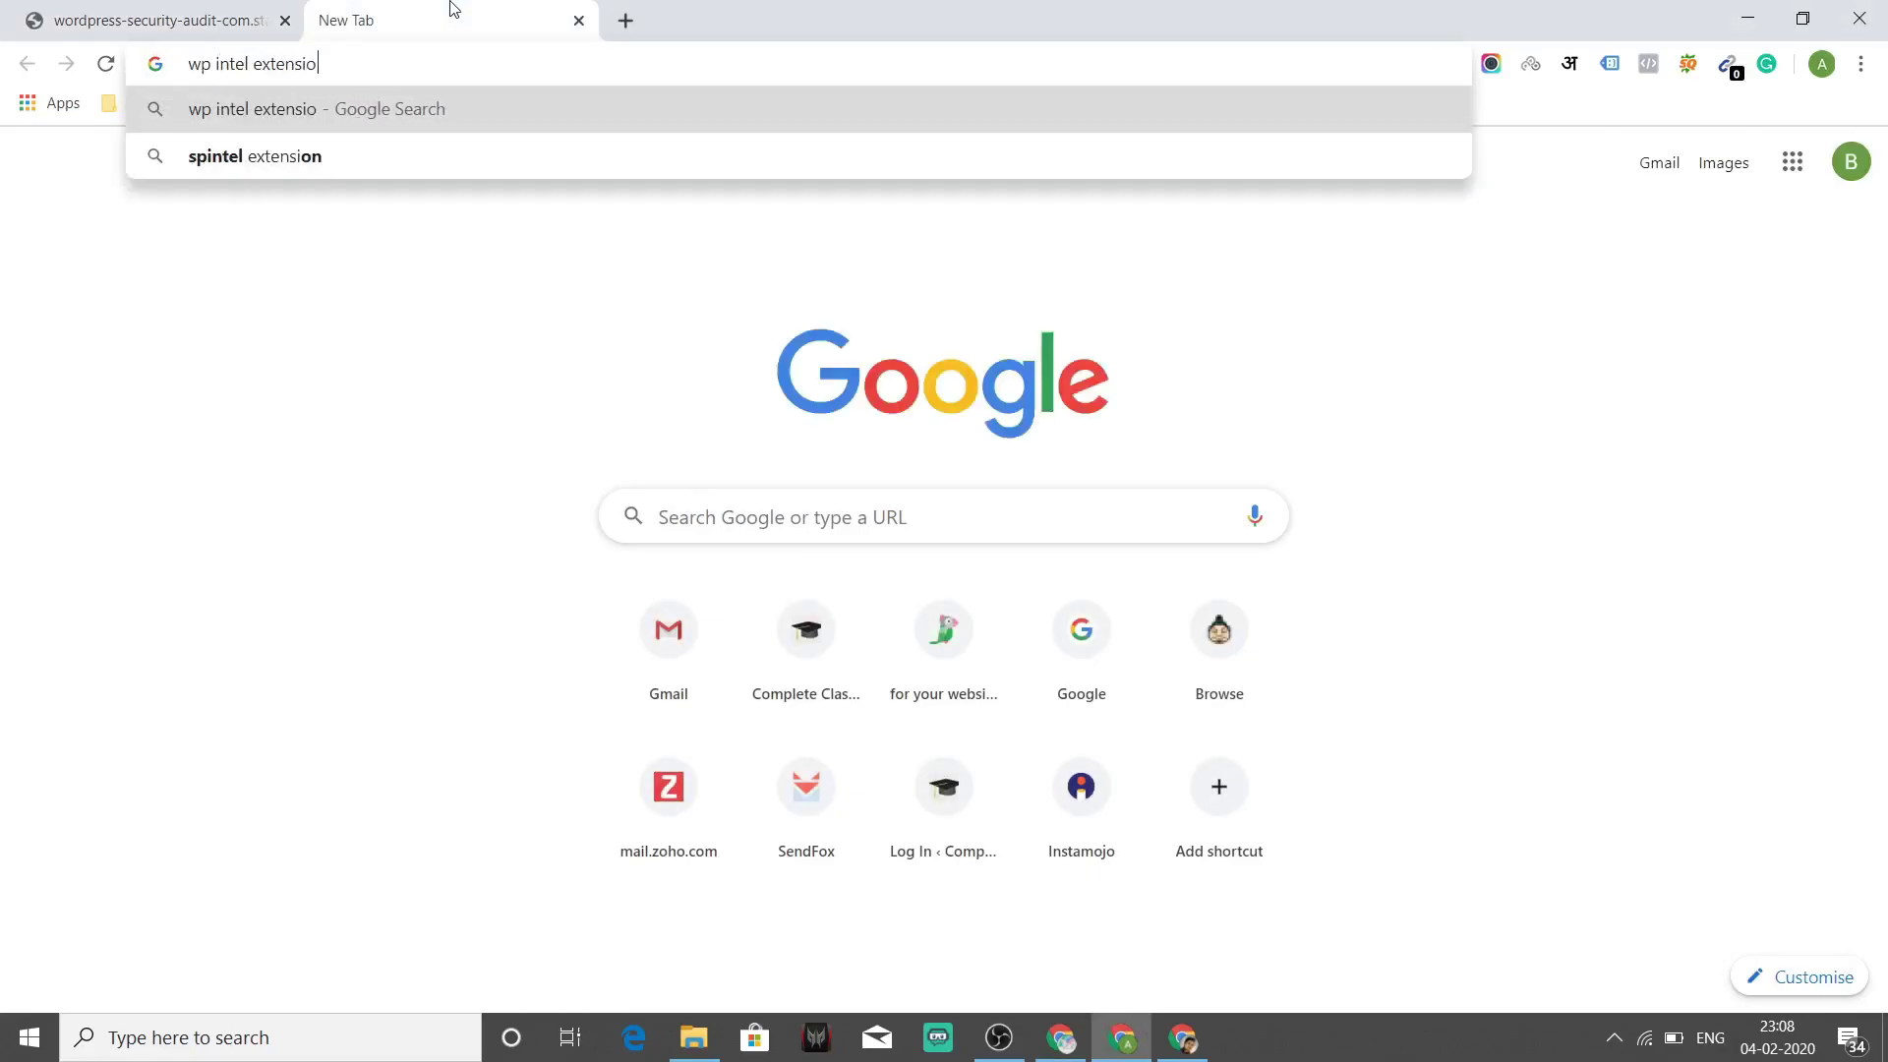
{"action": "key", "text": "Return"}
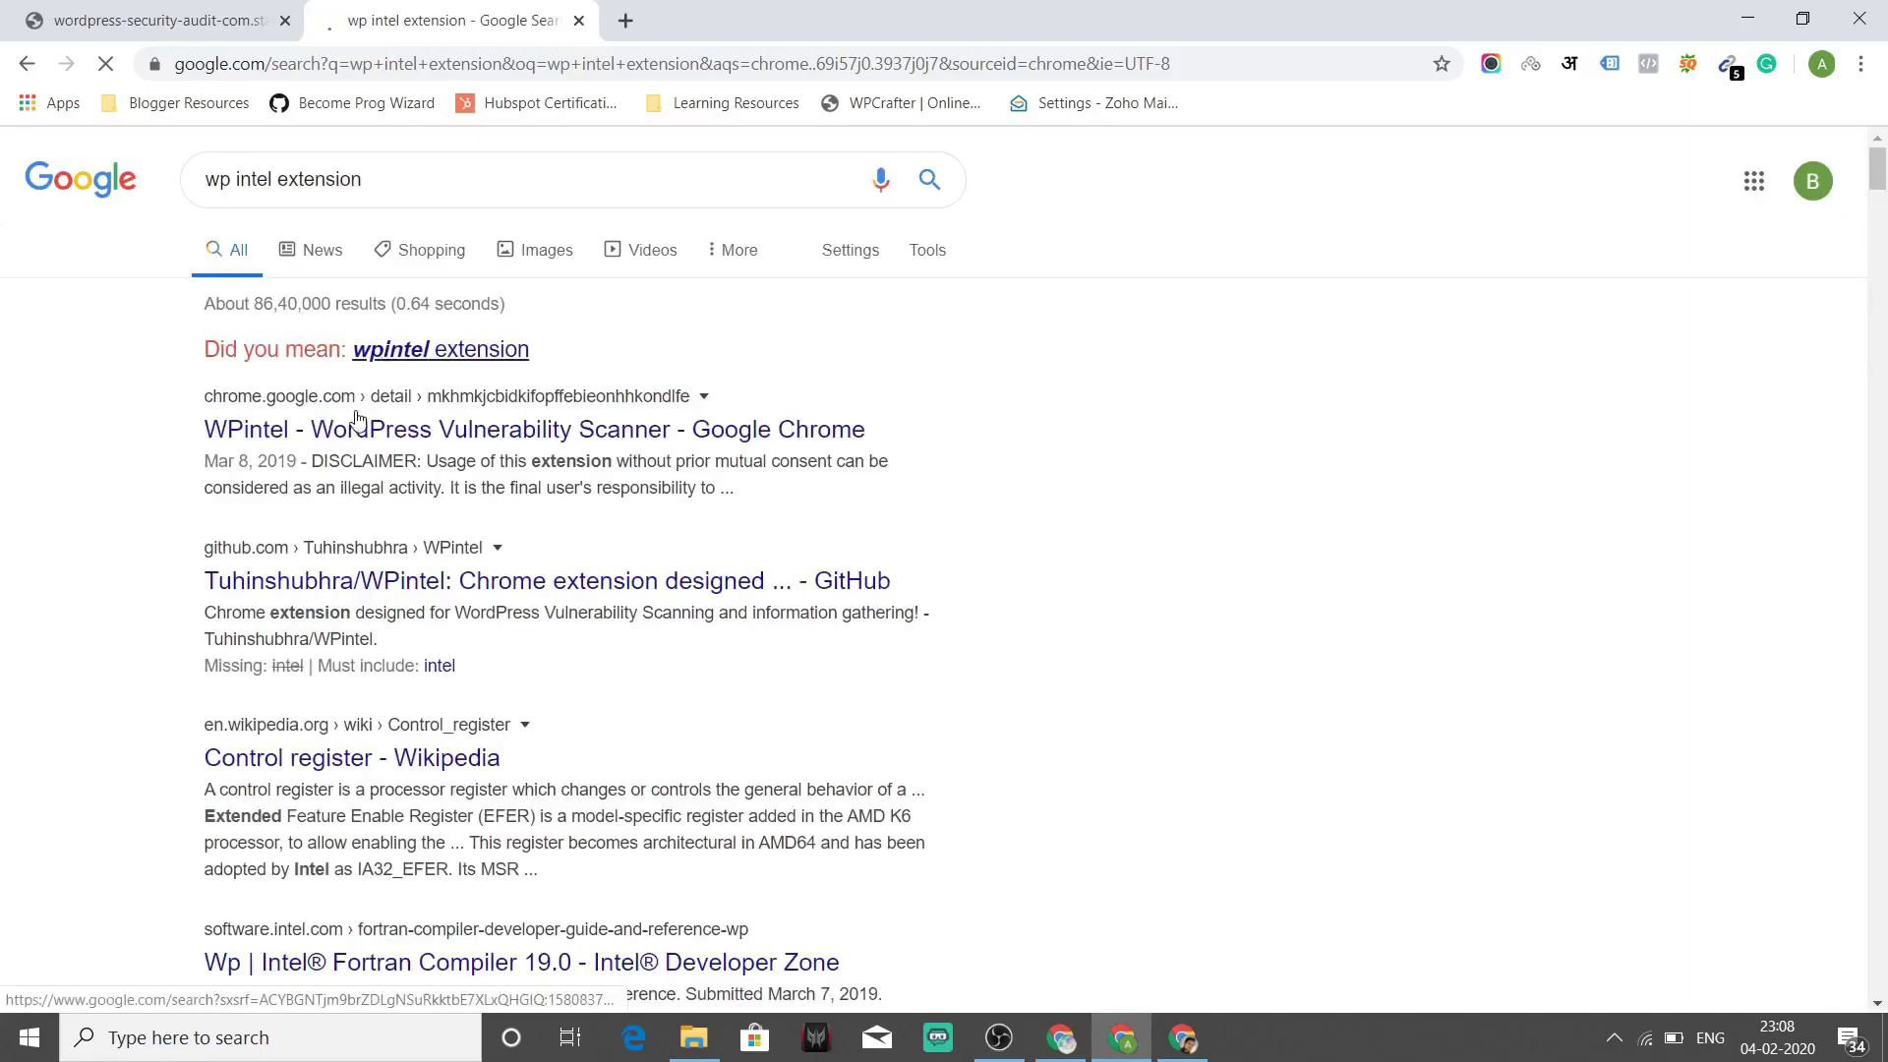
Open the Chrome Web Store listing for WPintel - WordPress Vulnerability Scanner and add the extension to Chrome
{"action": "left_click", "coordinate": [303, 442]}
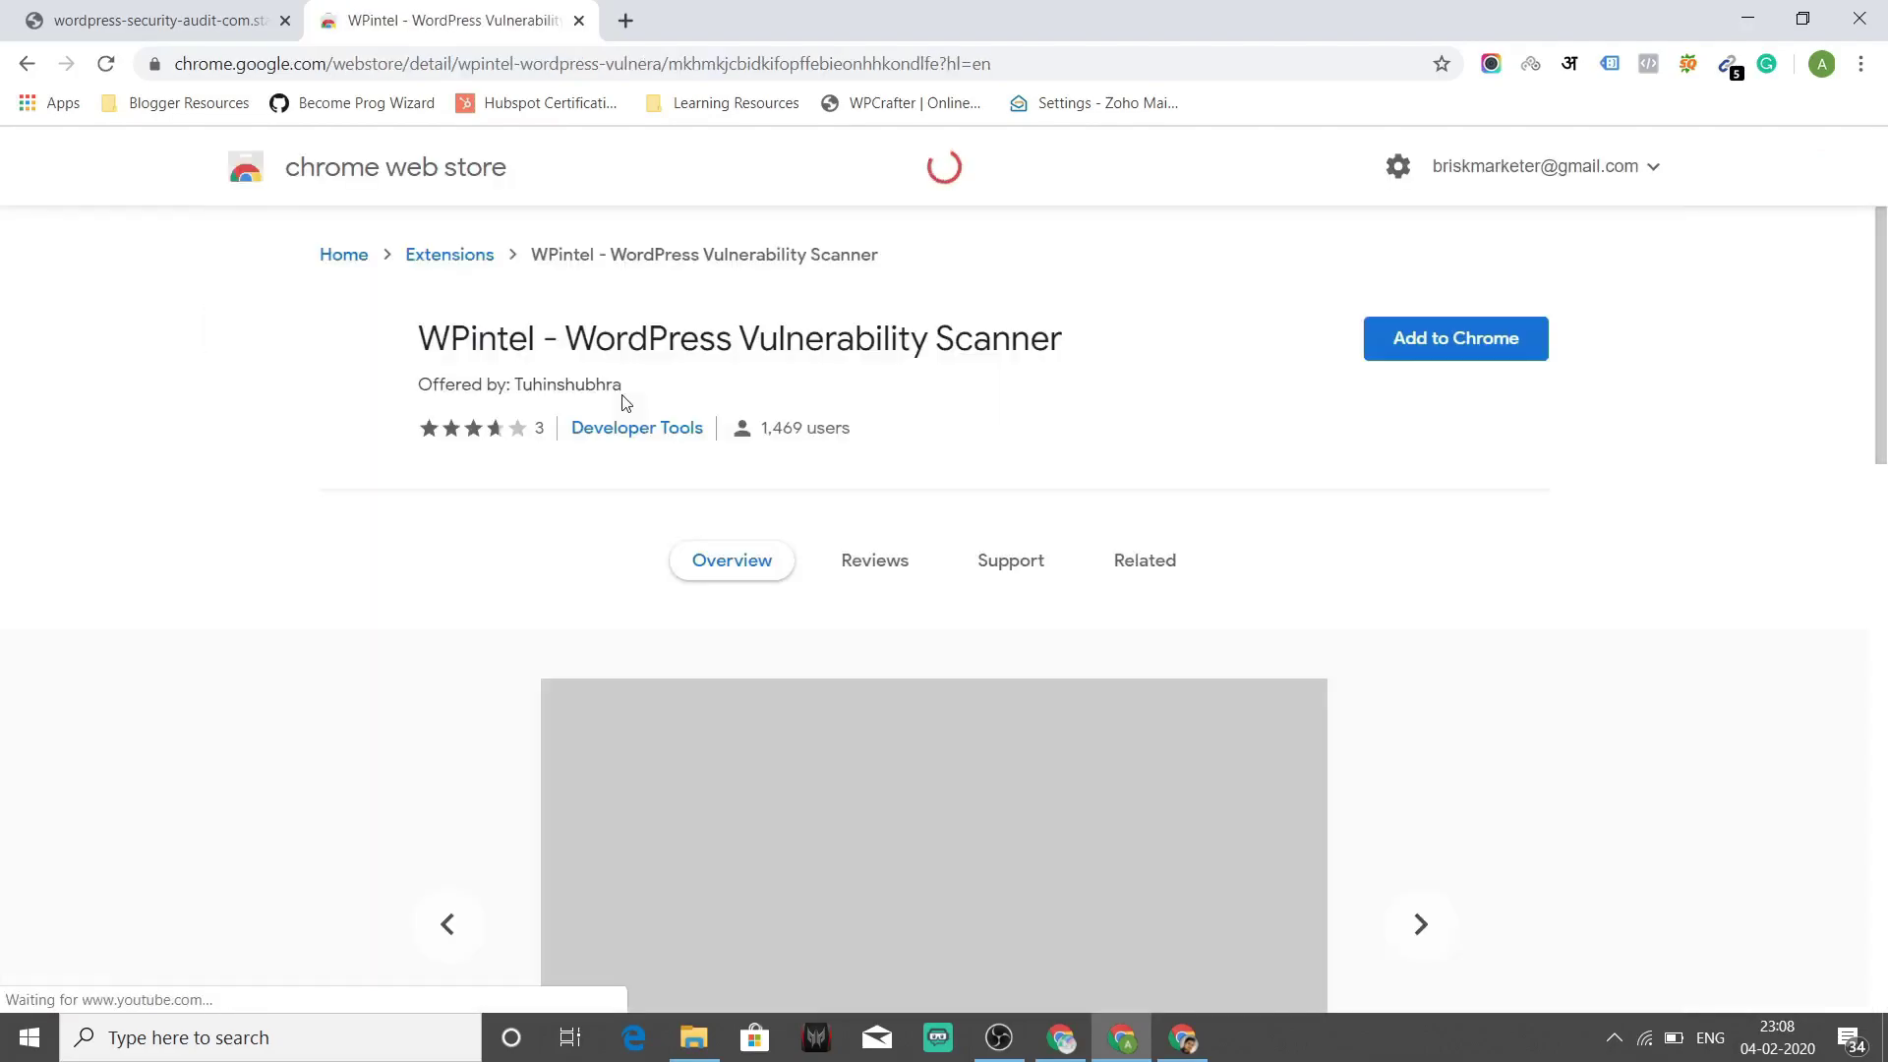
{"action": "left_click", "coordinate": [1406, 356]}
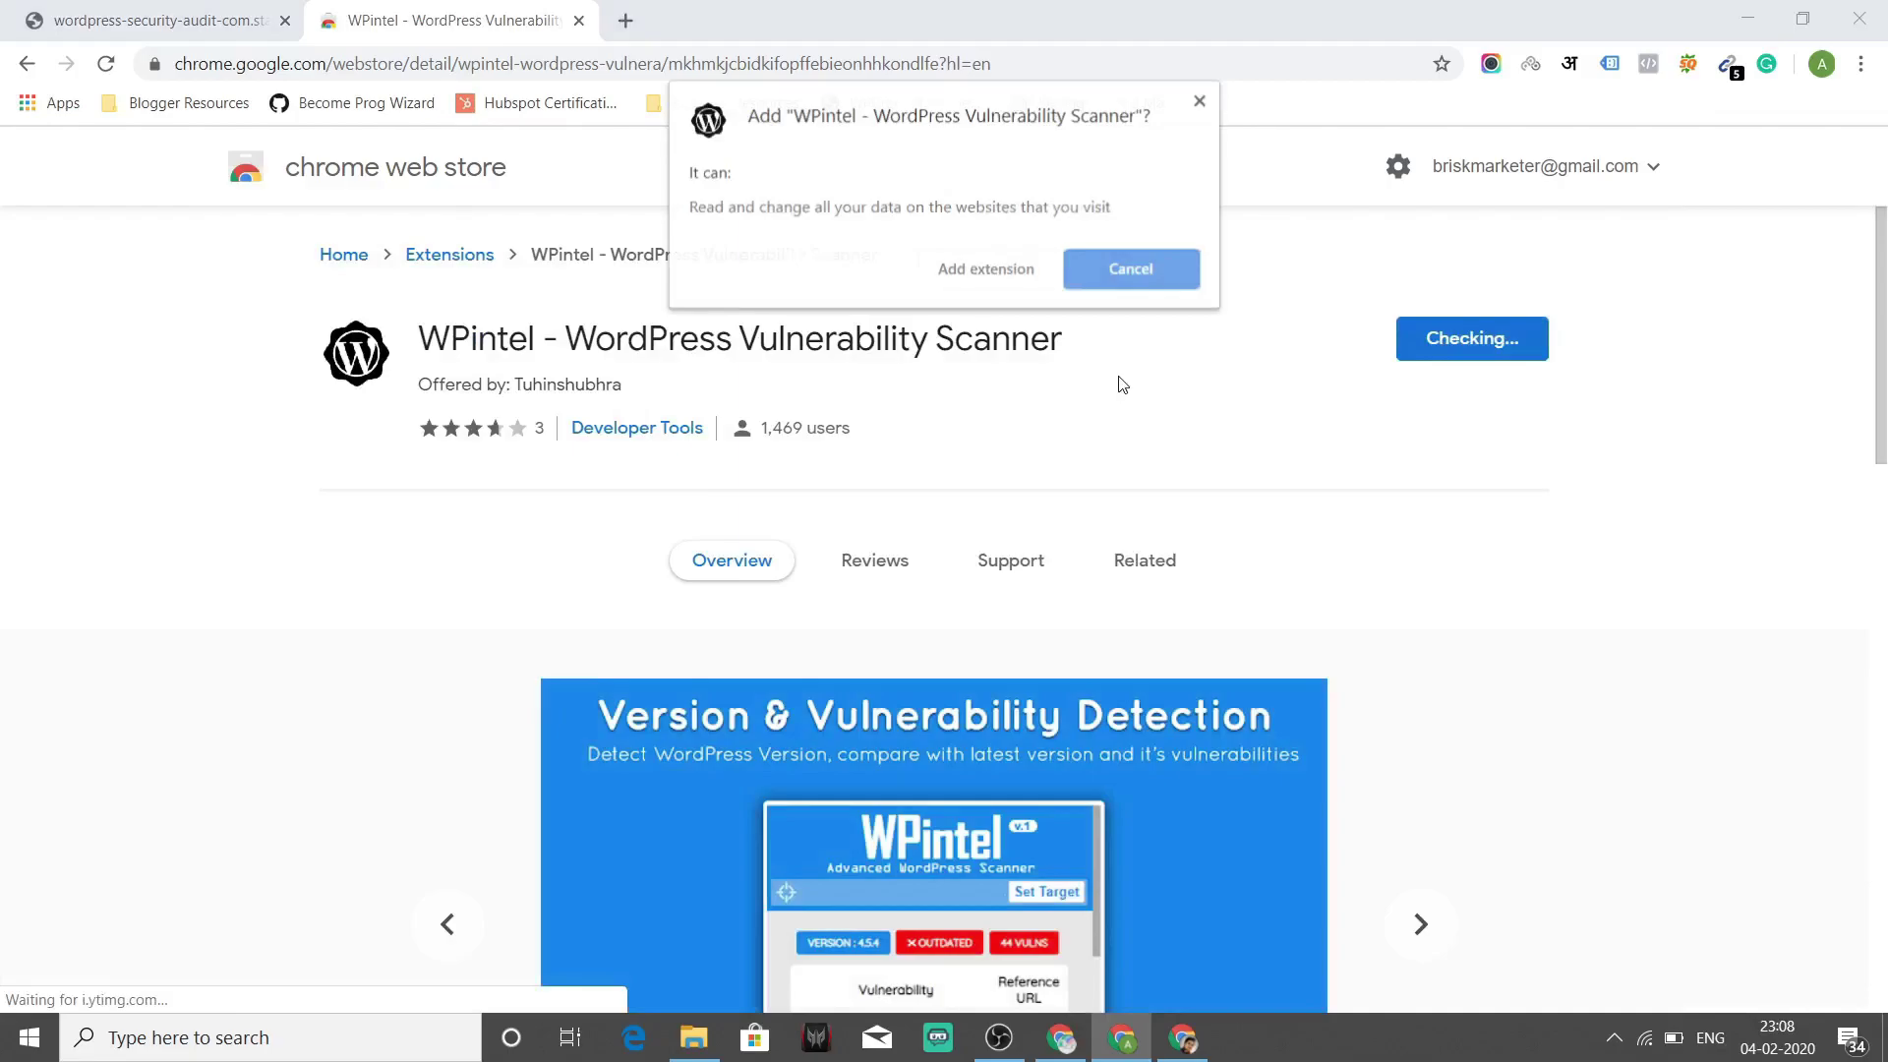
{"action": "left_click", "coordinate": [1001, 267]}
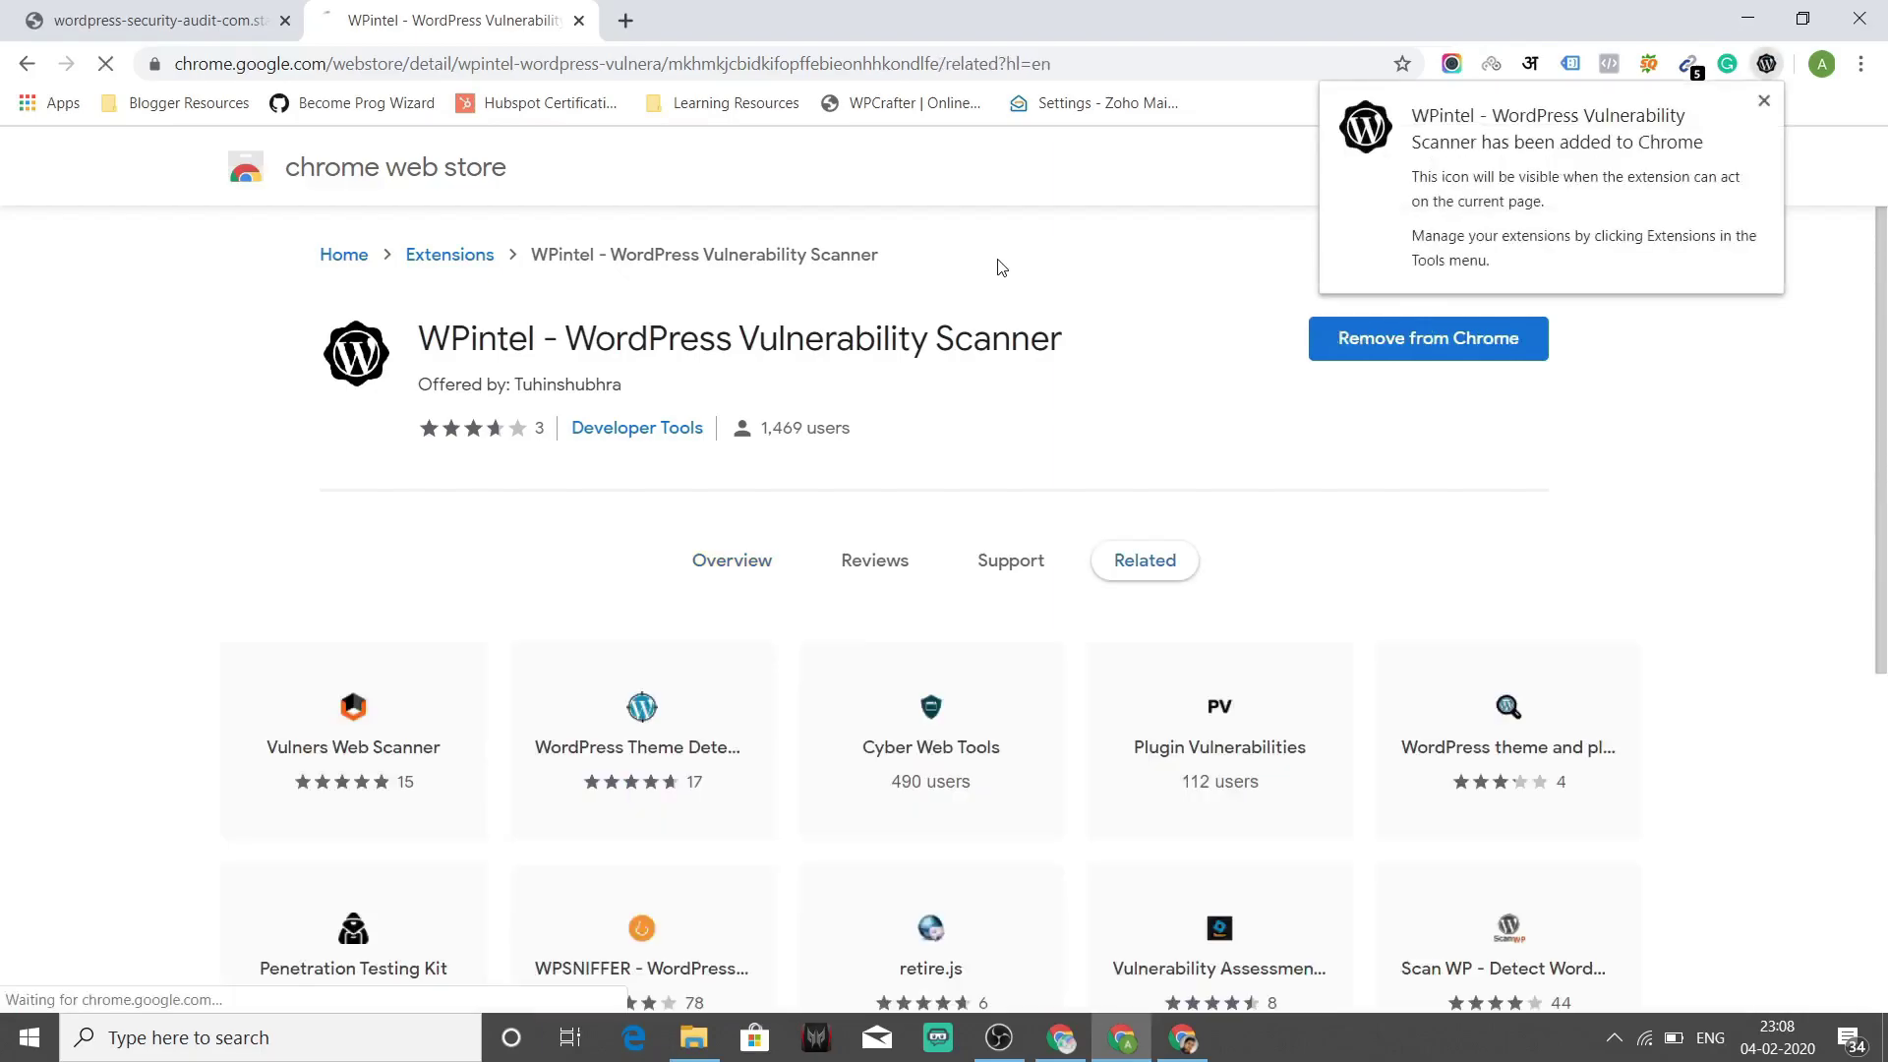
Leave the extension's store page and load wordpress-security-audit-com.stackstaging.com from the copied address in the same tab
{"action": "key", "text": "alt+Left"}
{"action": "key", "text": "alt+Left"}
{"action": "key", "text": "ctrl+v"}
{"action": "key", "text": "Return"}
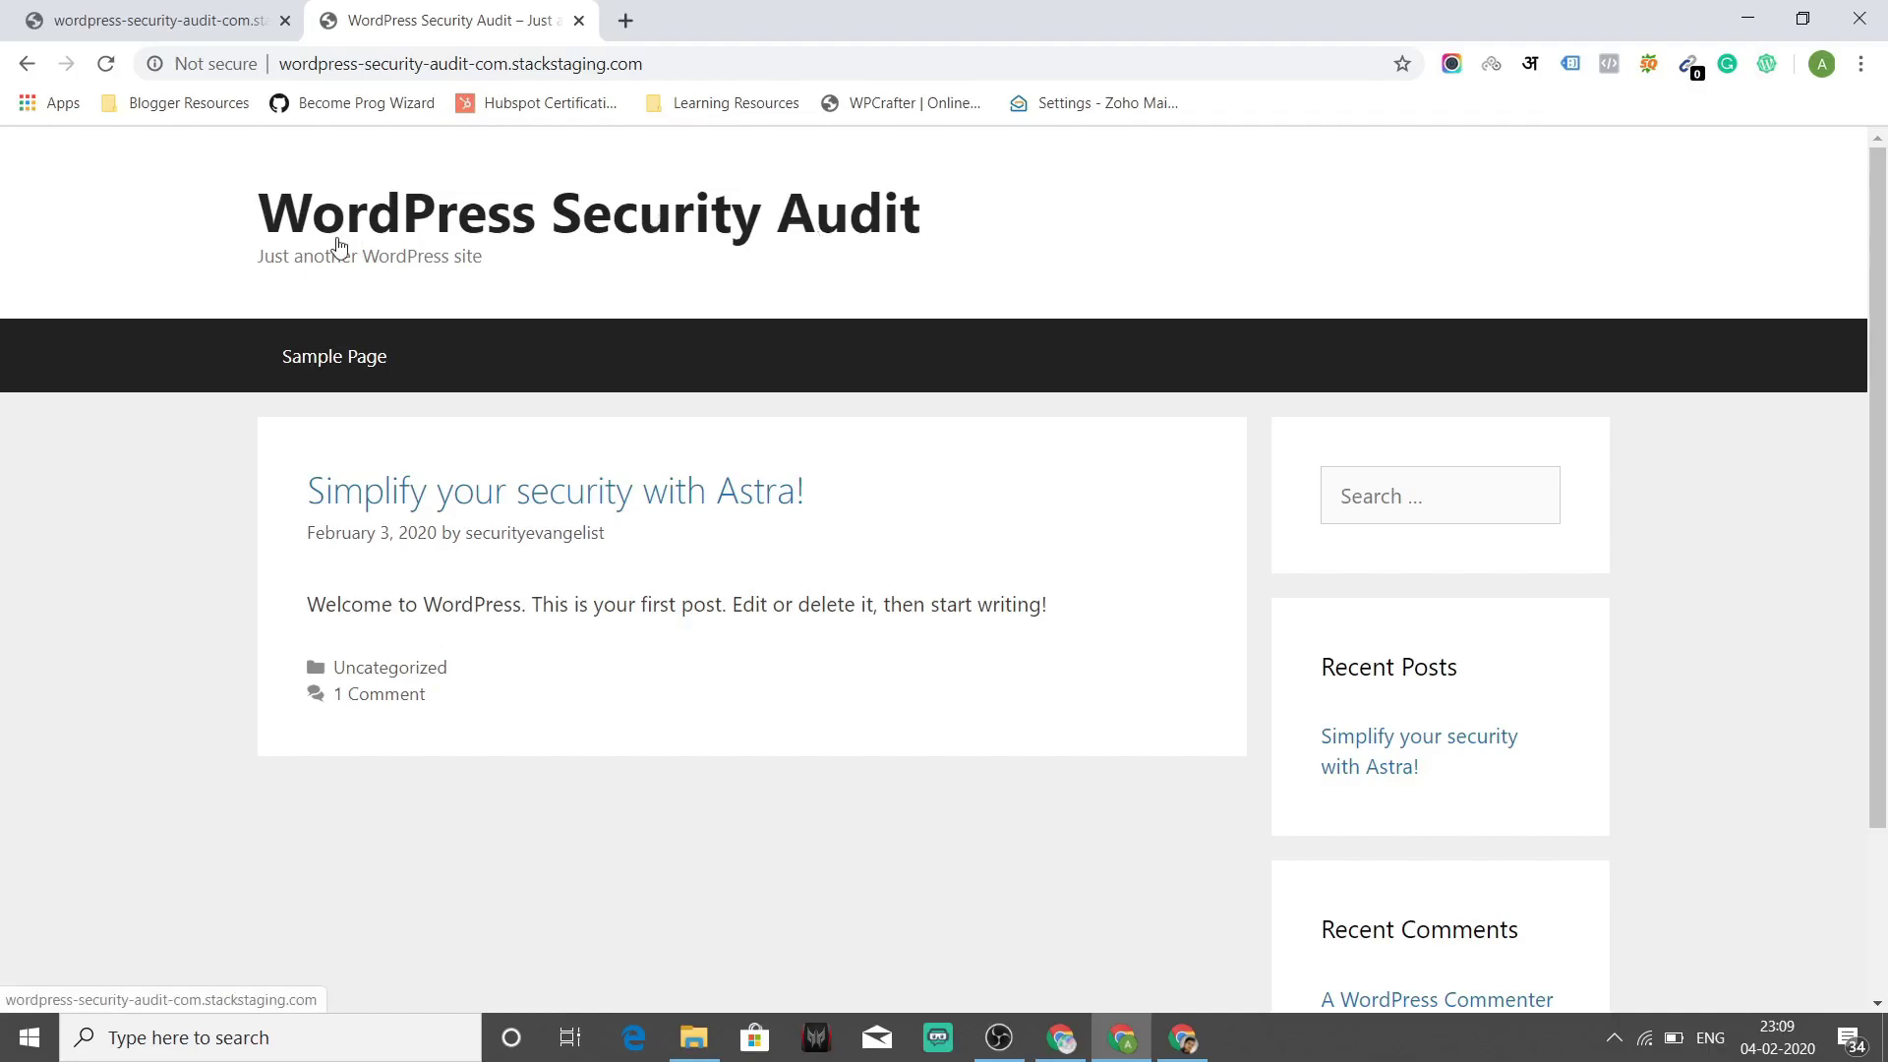
Enumerate the site's usernames with the WPintel extension and highlight the entry in the Username column
{"action": "left_click", "coordinate": [1766, 68]}
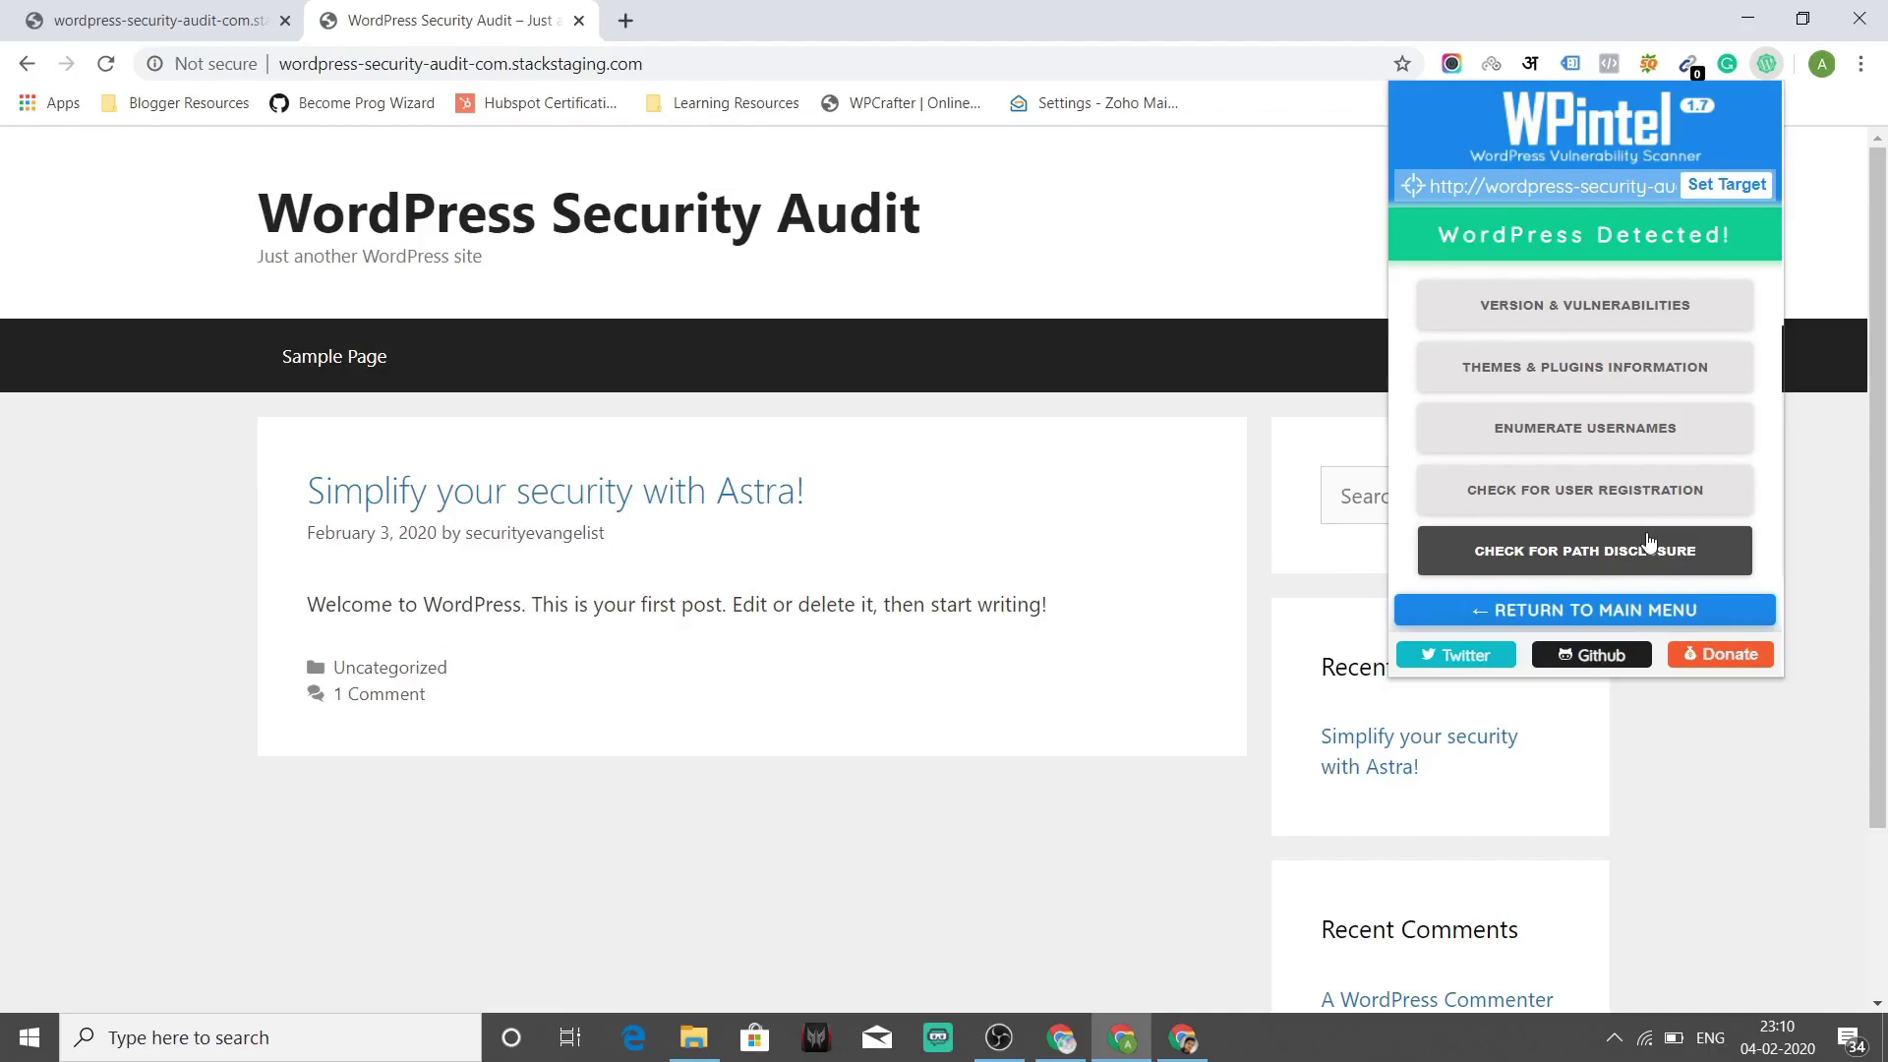
{"action": "left_click", "coordinate": [1562, 434]}
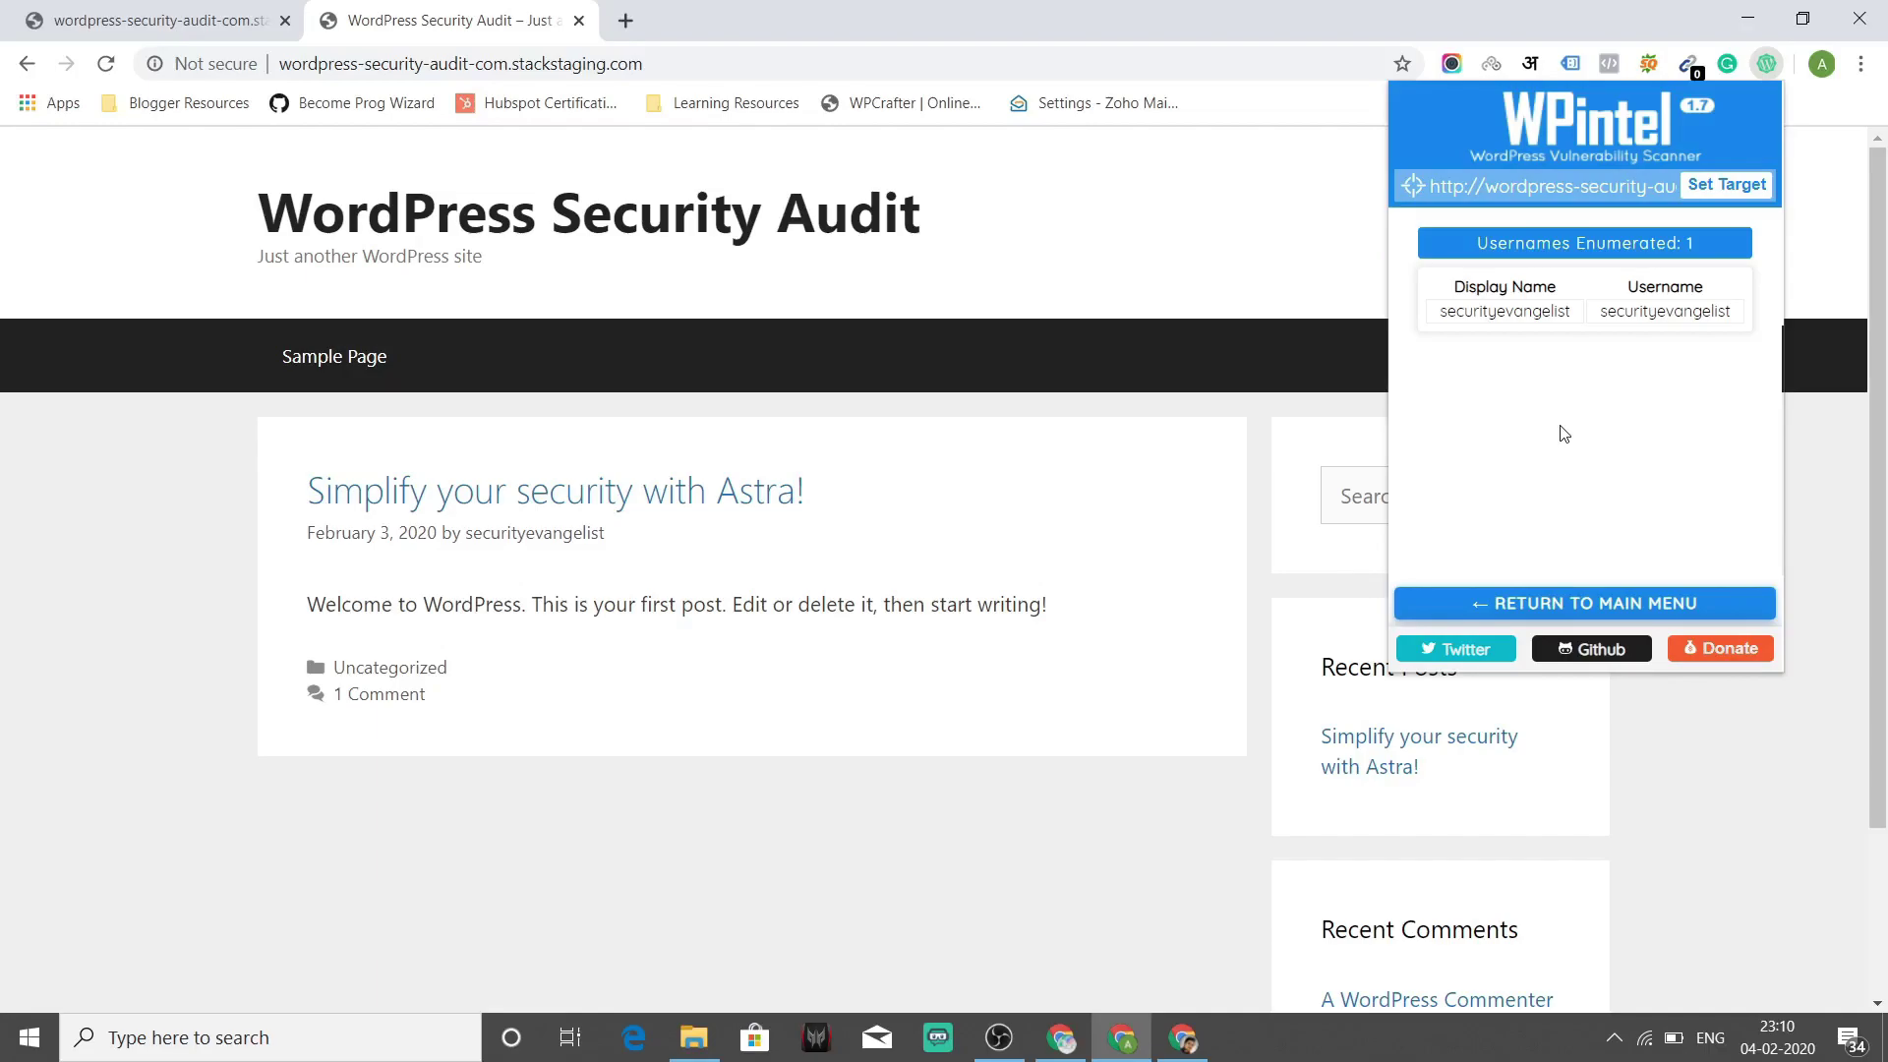
{"action": "double_click", "coordinate": [1653, 319]}
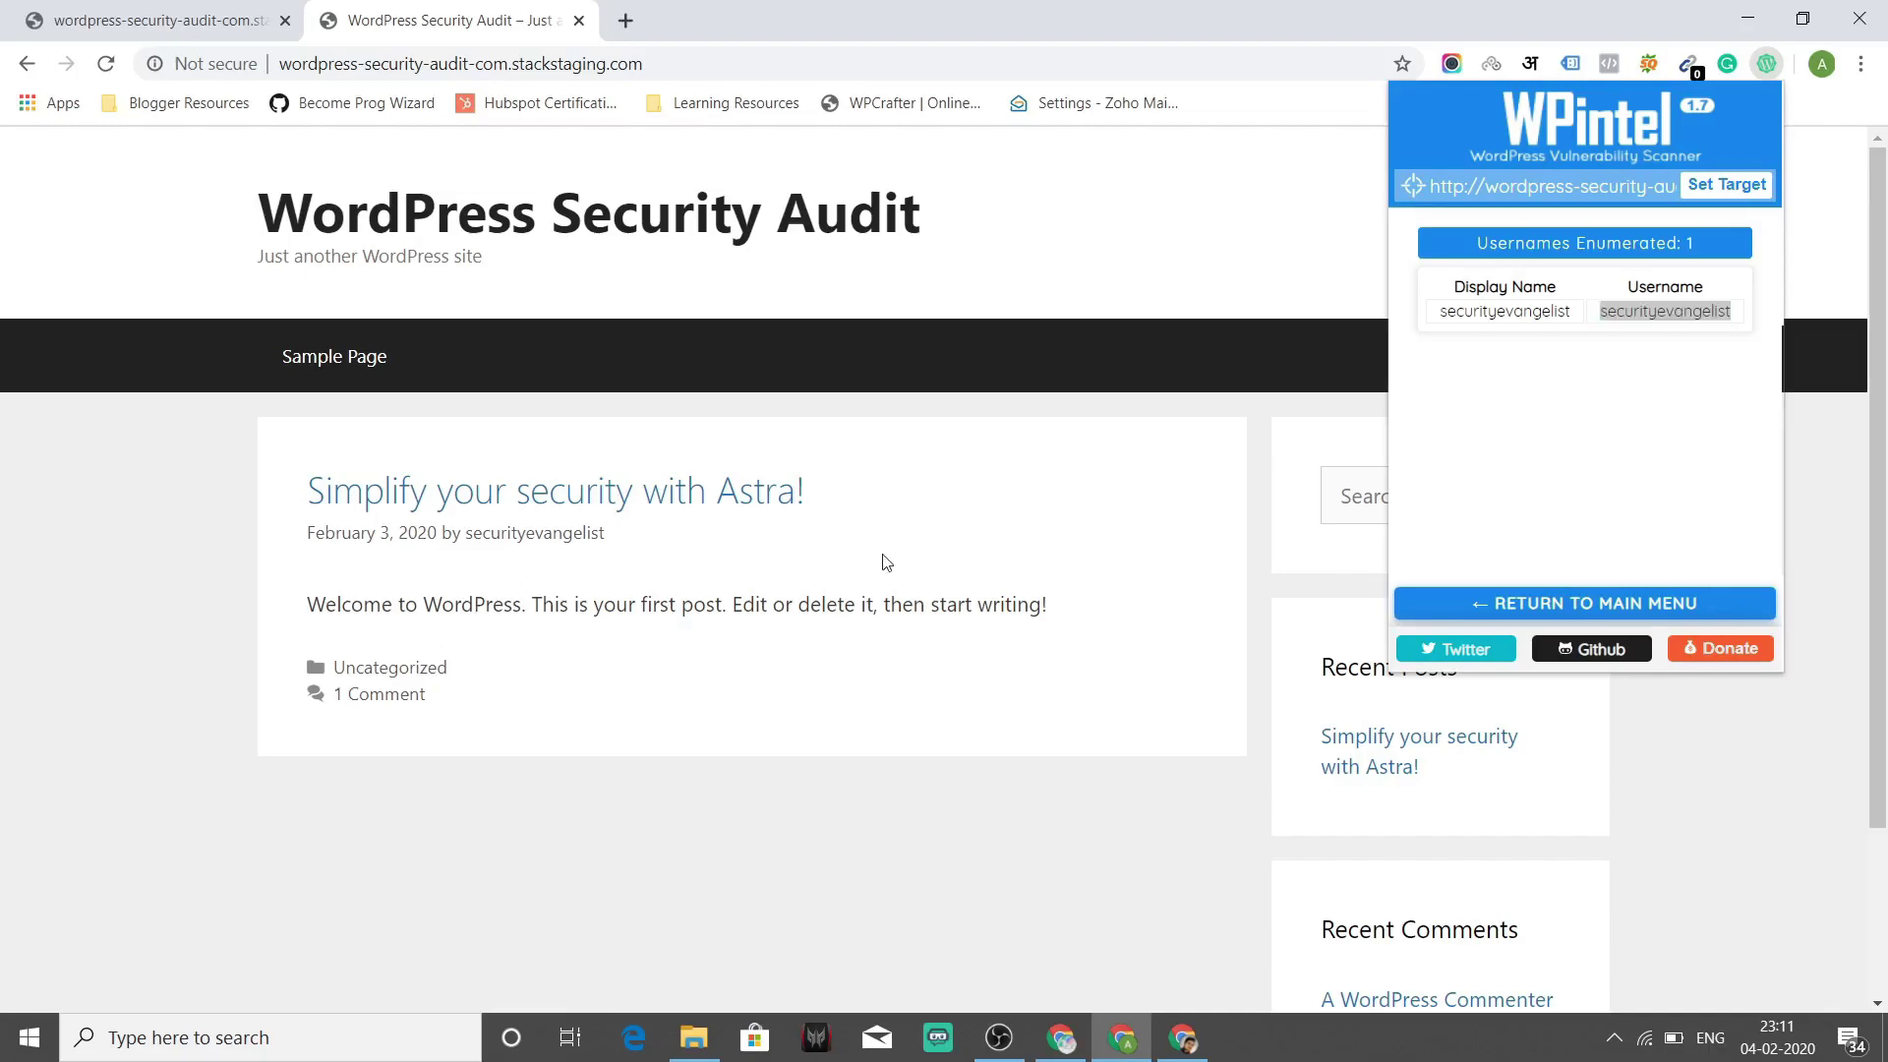
Switch to the presentation's Reconnaissance & Scanning slide
{"action": "key", "text": "alt+Tab"}
{"action": "key", "text": "alt+Tab"}
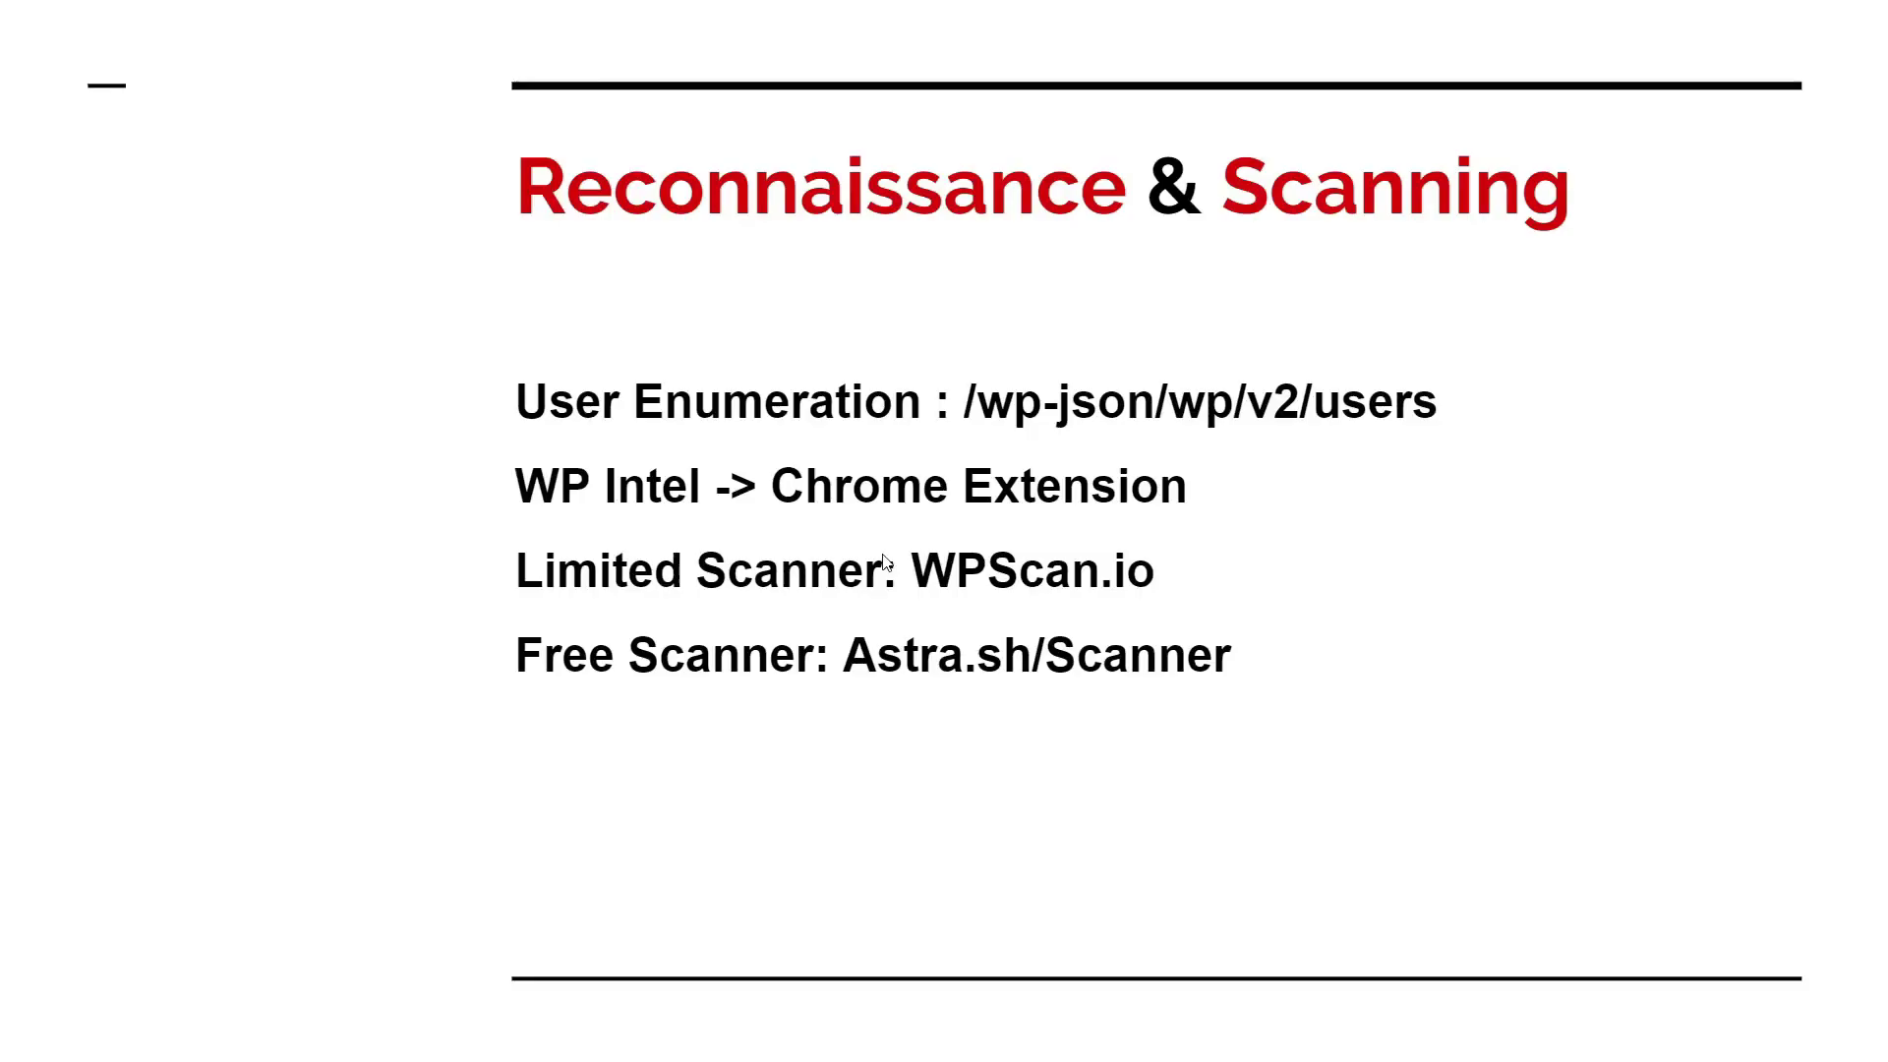
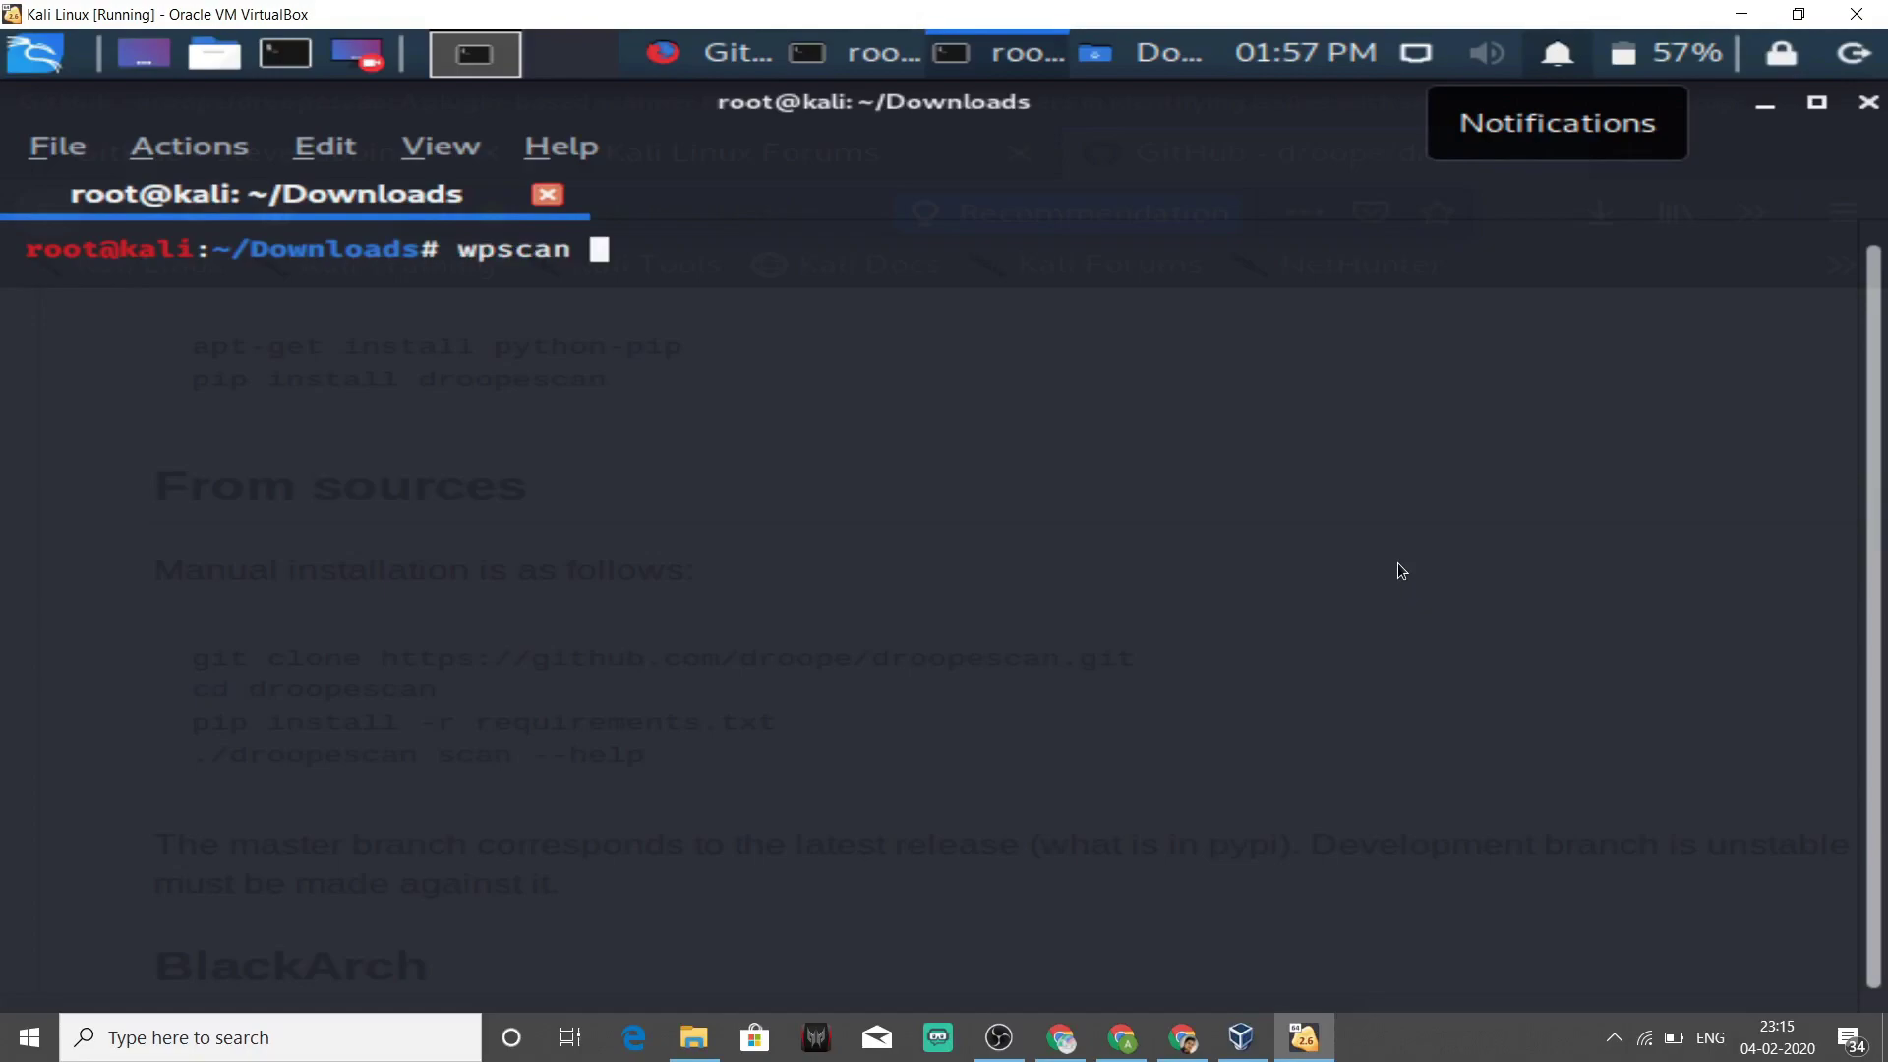
Display WPScan's help with wpscan --help and examine its usage line and the --url option
{"action": "type", "text": "--help"}
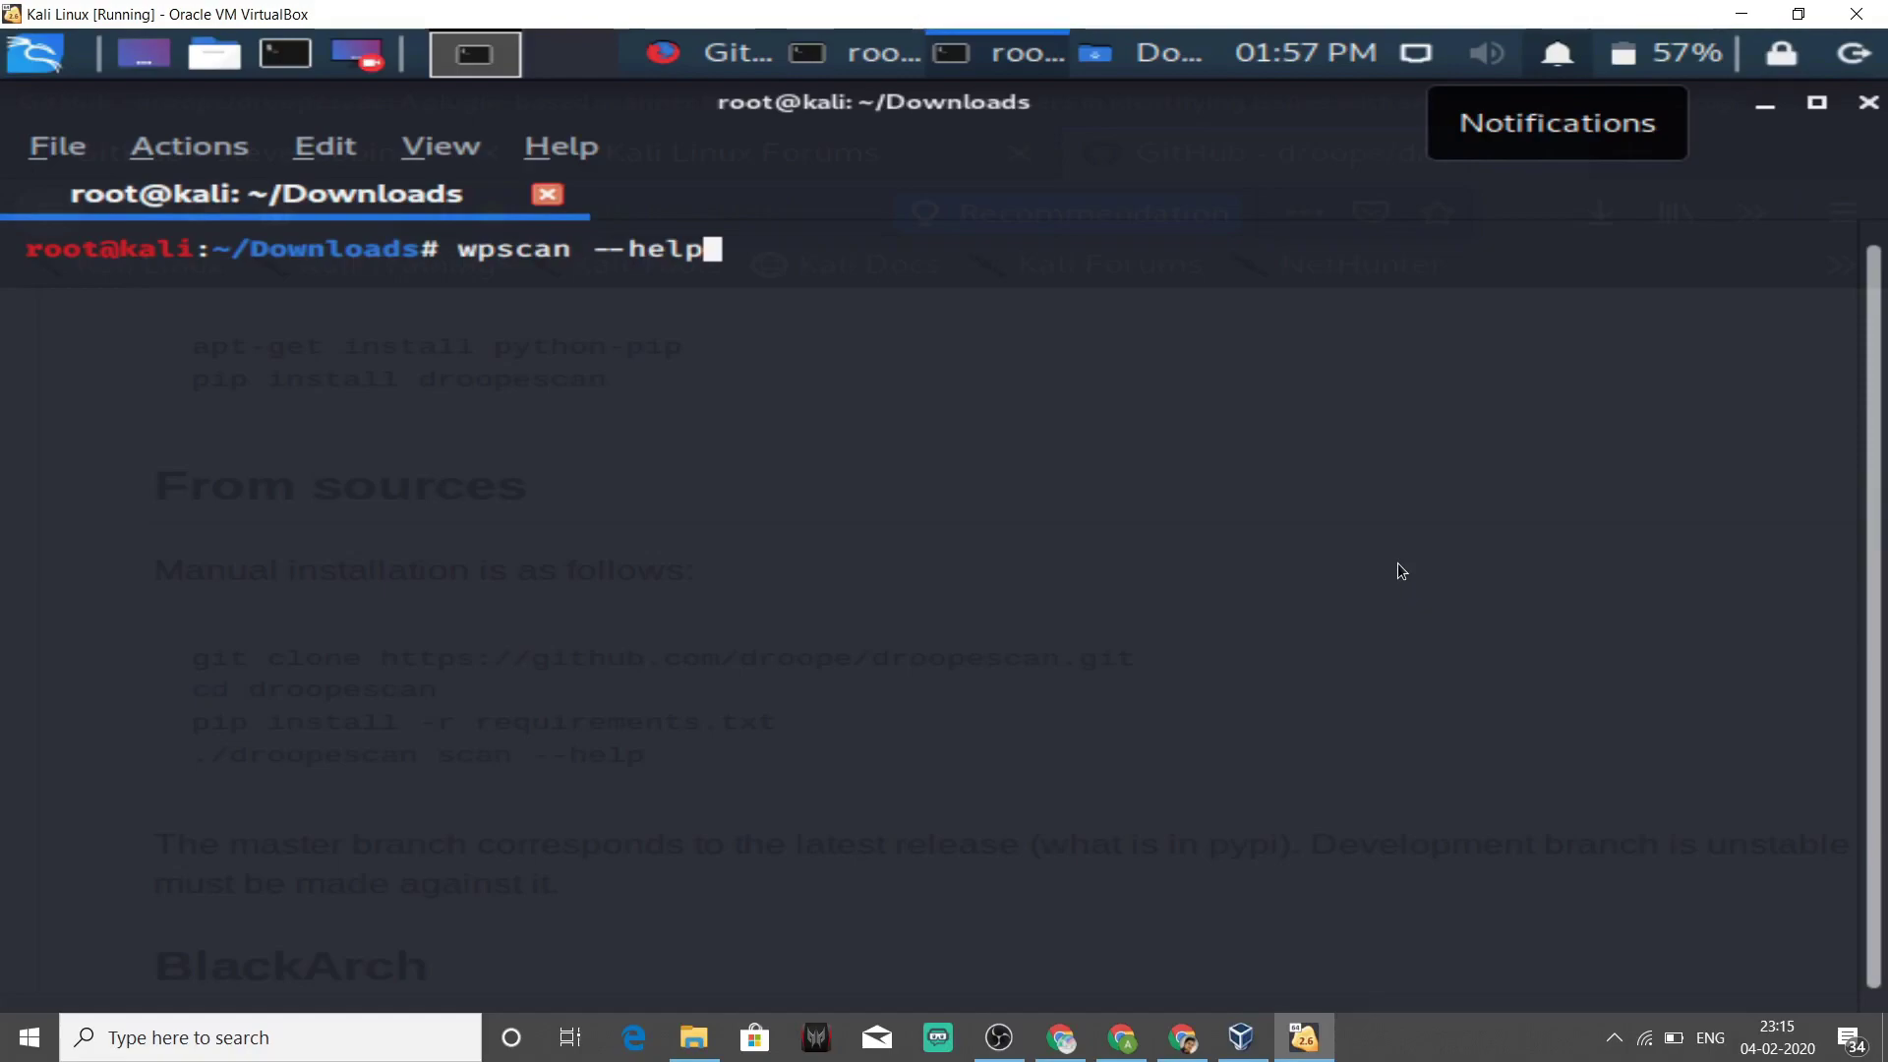
{"action": "key", "text": "Return"}
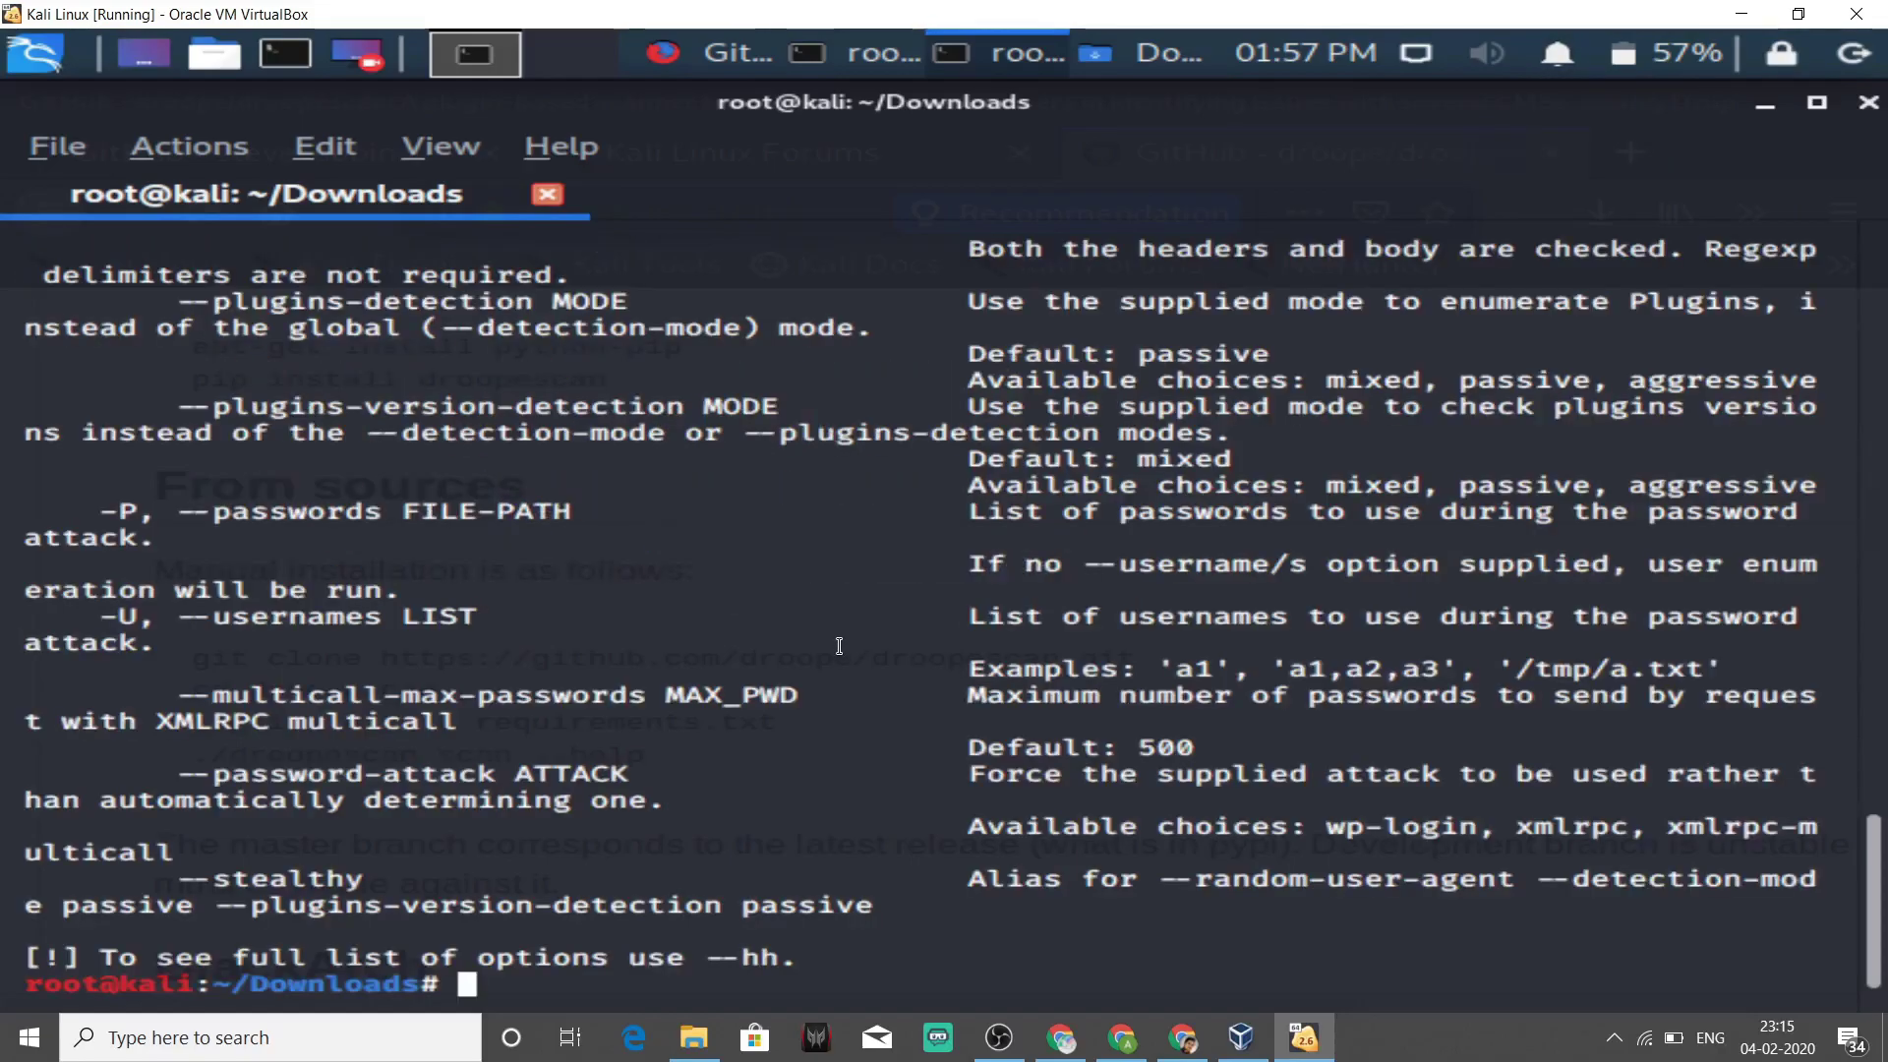
{"action": "scroll", "coordinate": [839, 645], "scroll_direction": "up", "scroll_amount": 20}
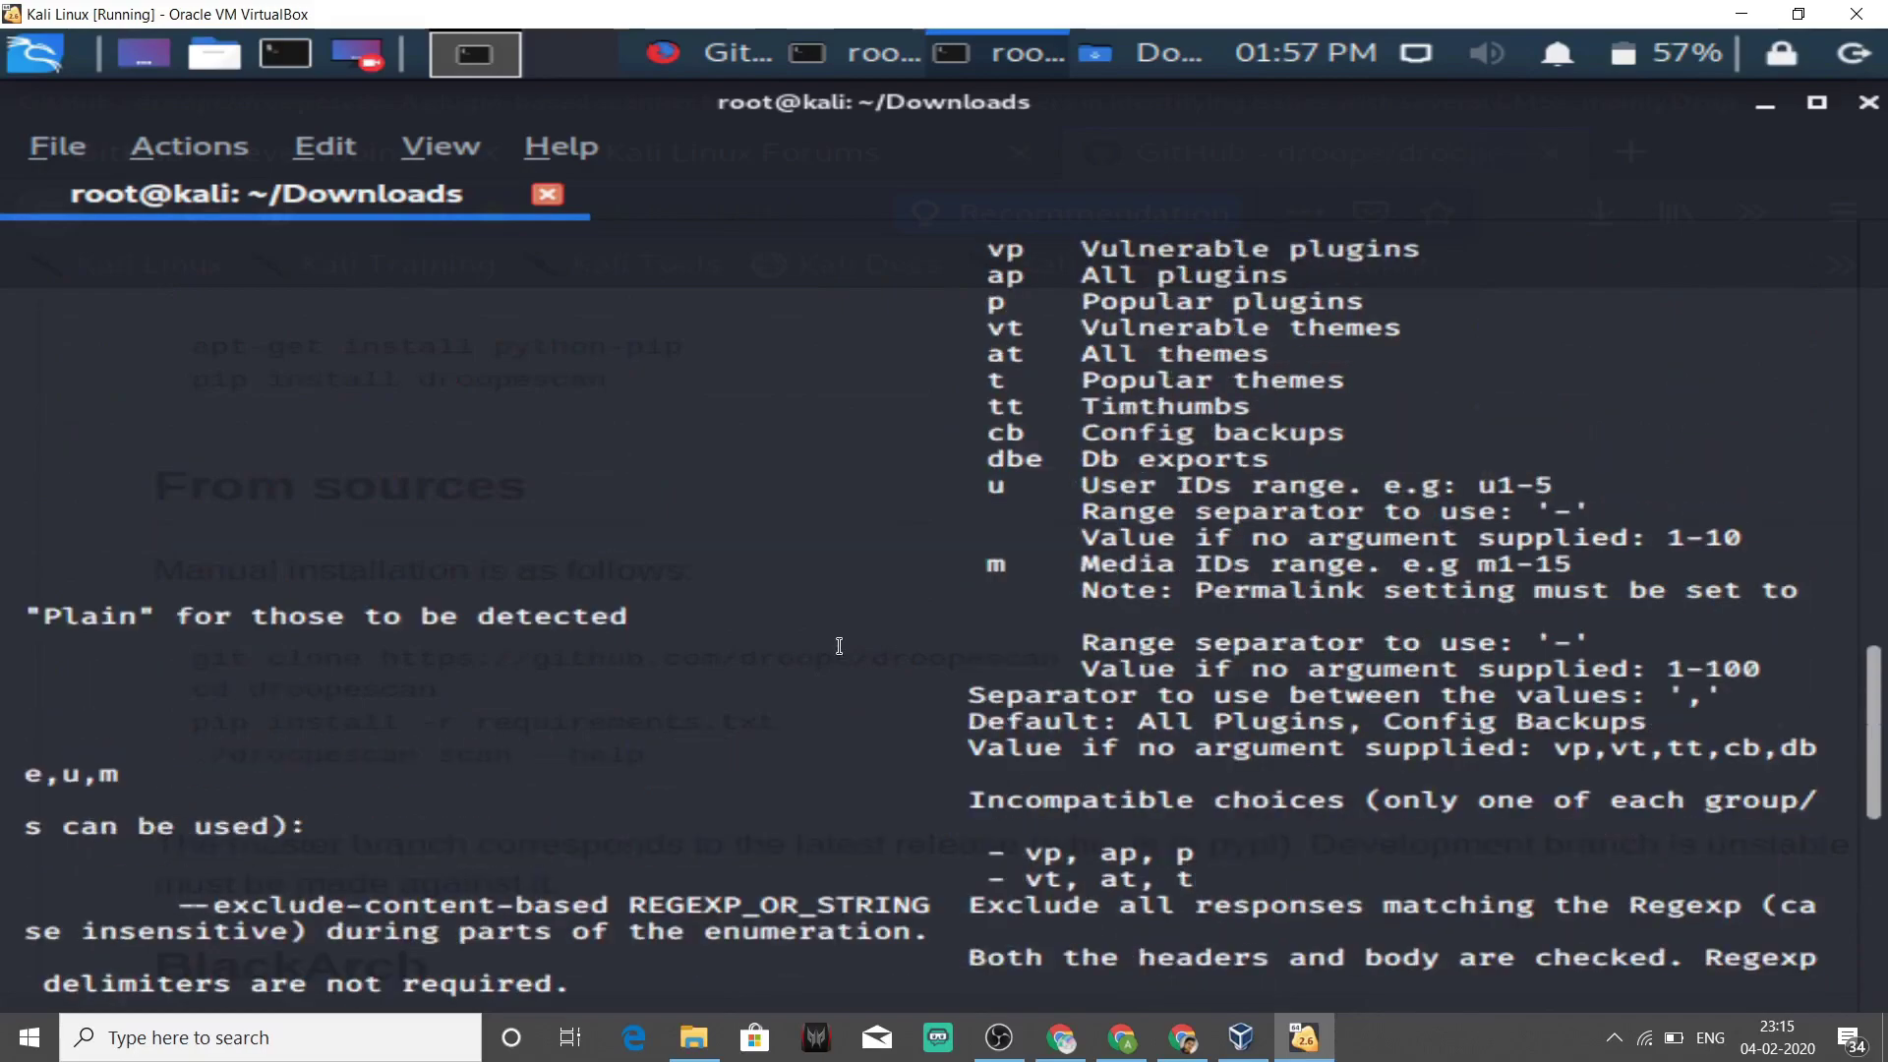
{"action": "scroll", "coordinate": [838, 645], "scroll_direction": "up", "scroll_amount": 8}
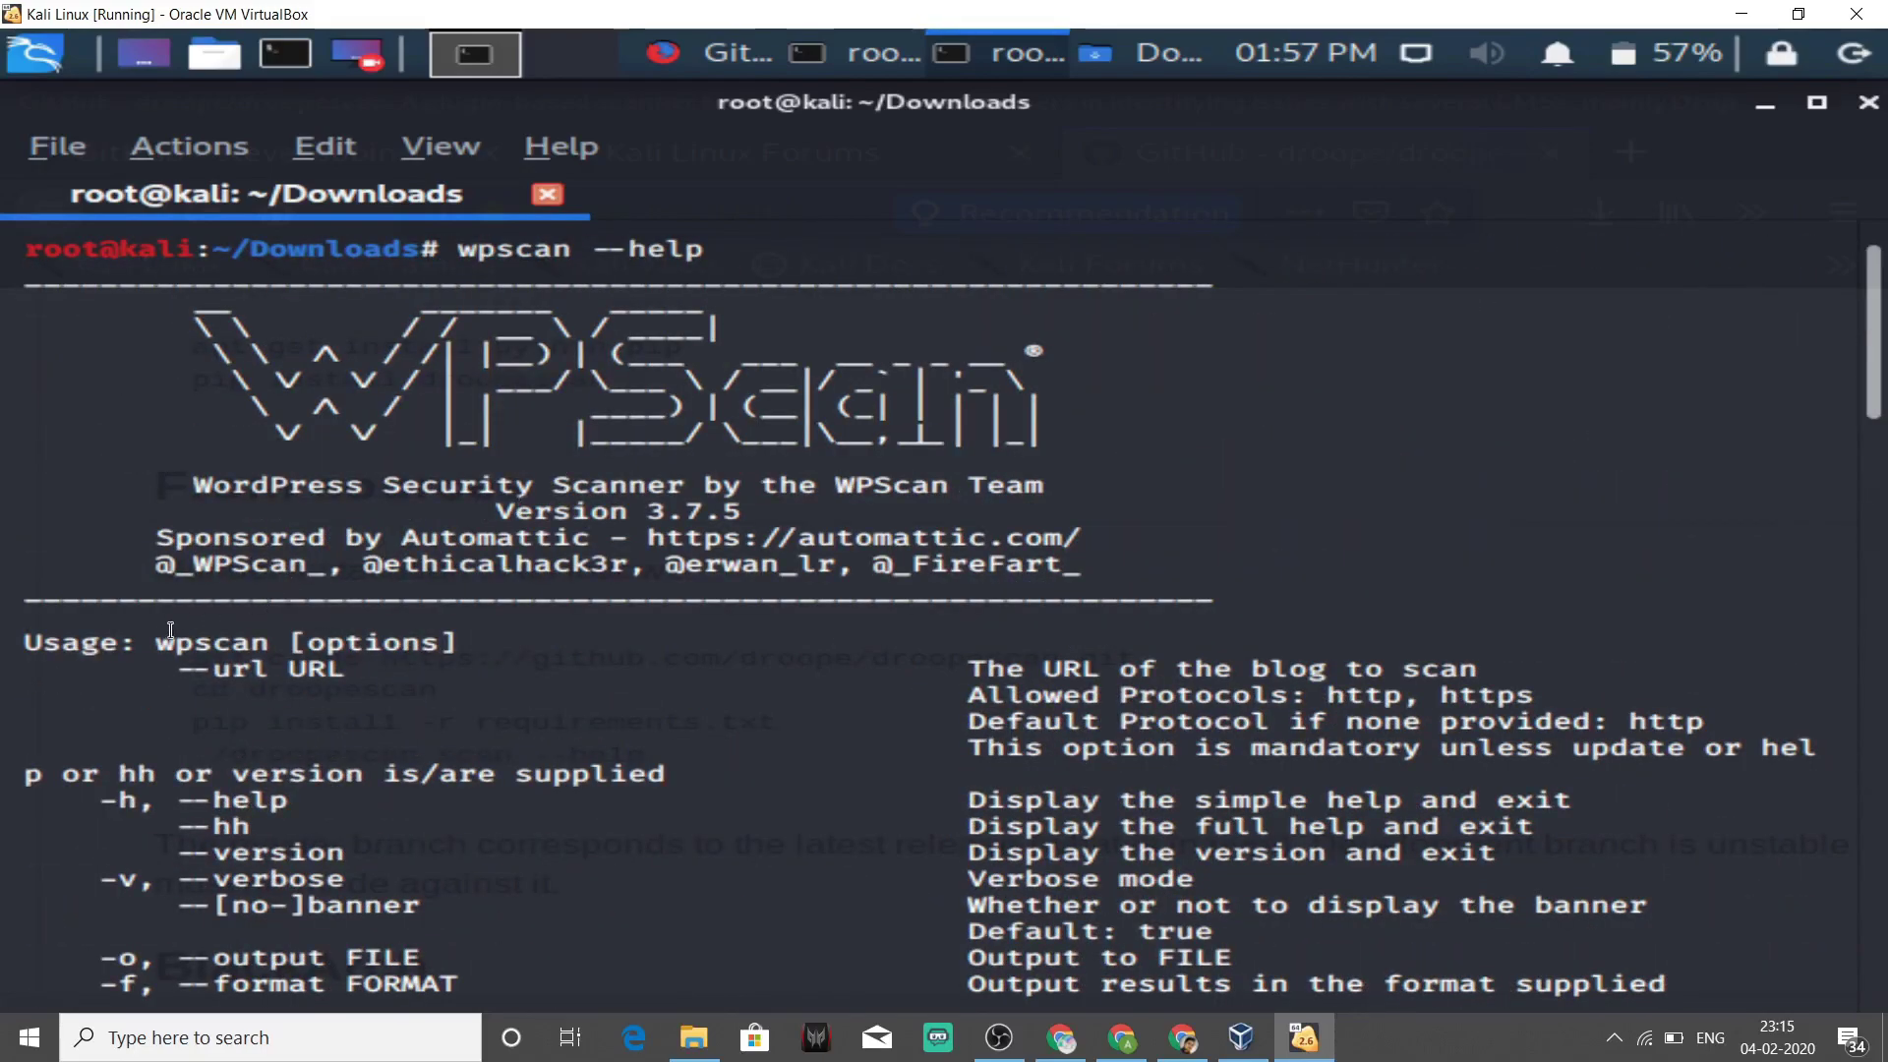
{"action": "left_click_drag", "start_coordinate": [157, 646], "coordinate": [423, 625]}
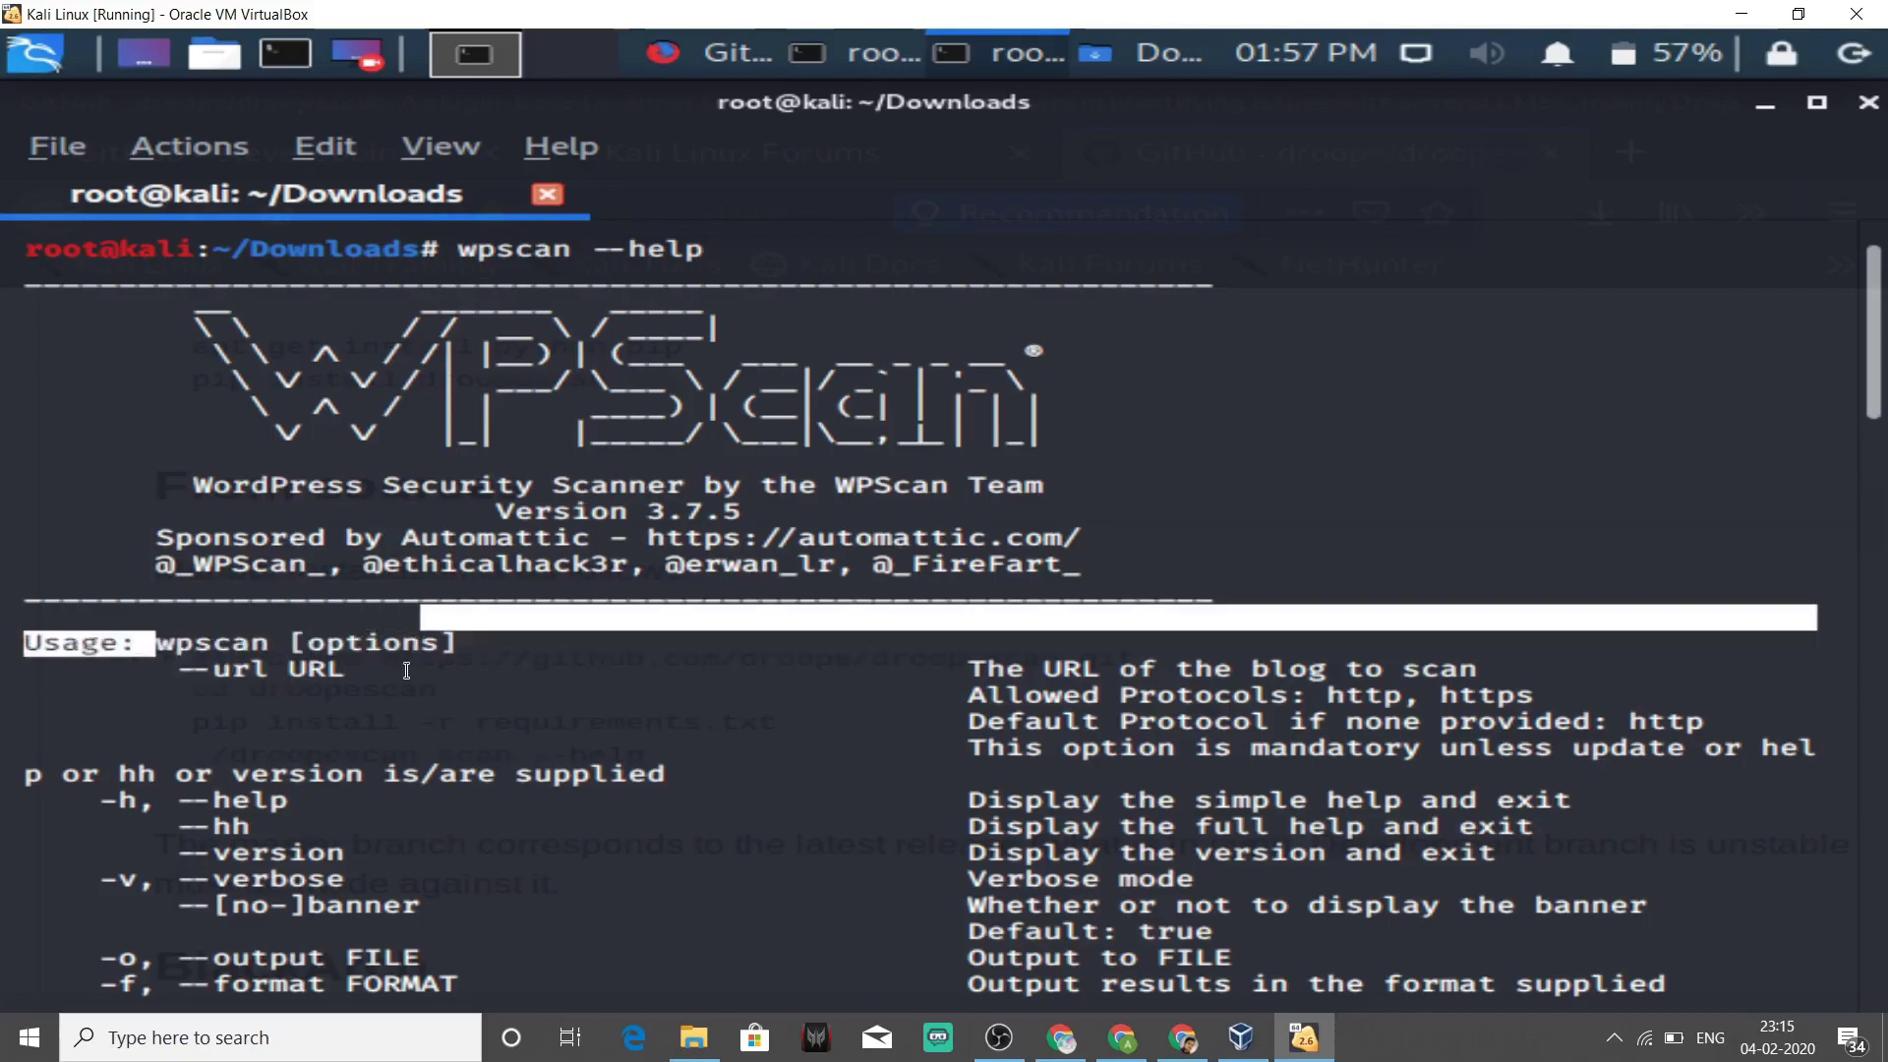
{"action": "scroll", "coordinate": [406, 670], "scroll_direction": "down", "scroll_amount": 9}
{"action": "scroll", "coordinate": [406, 671], "scroll_direction": "up", "scroll_amount": 9}
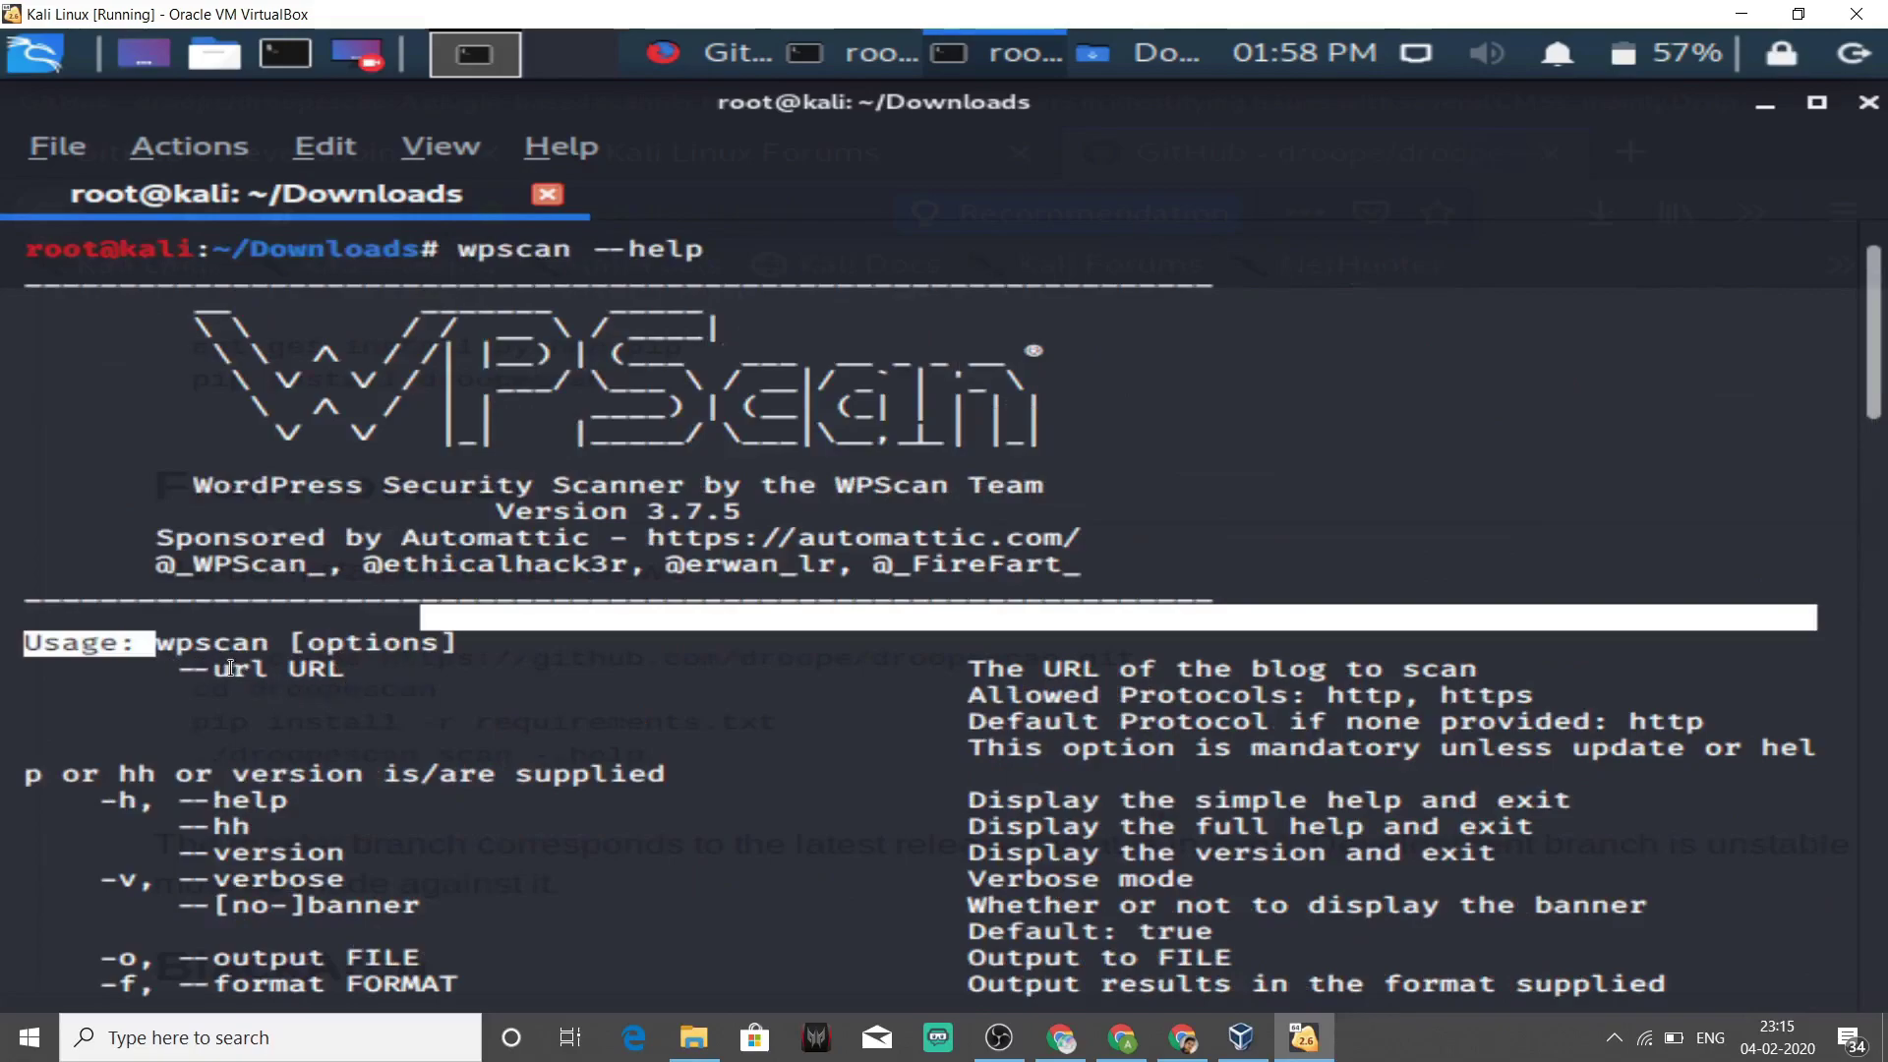
{"action": "left_click", "coordinate": [353, 672]}
{"action": "left_click_drag", "start_coordinate": [353, 672], "coordinate": [157, 652]}
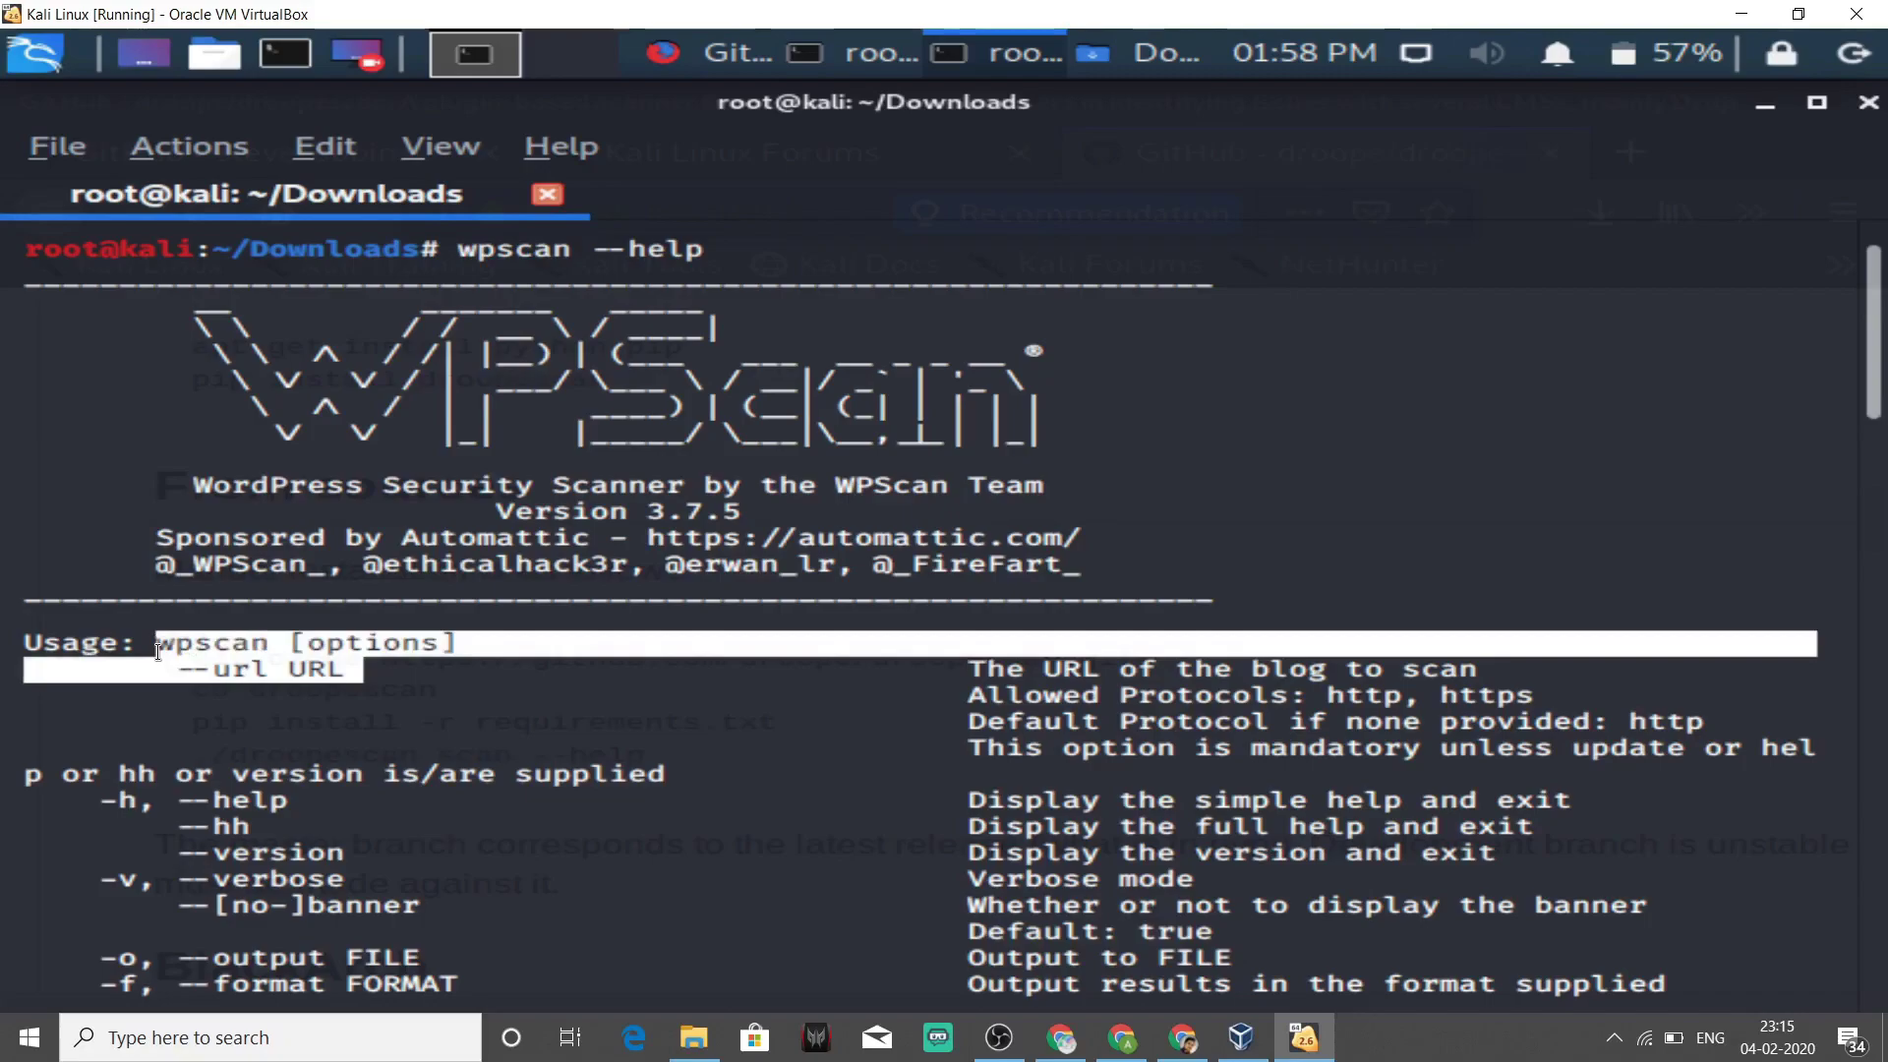
Start a WPScan scan of the site with wpscan --url wordpress-security-audit-com.stackstaging.com
{"action": "scroll", "coordinate": [157, 652], "scroll_direction": "down", "scroll_amount": 15}
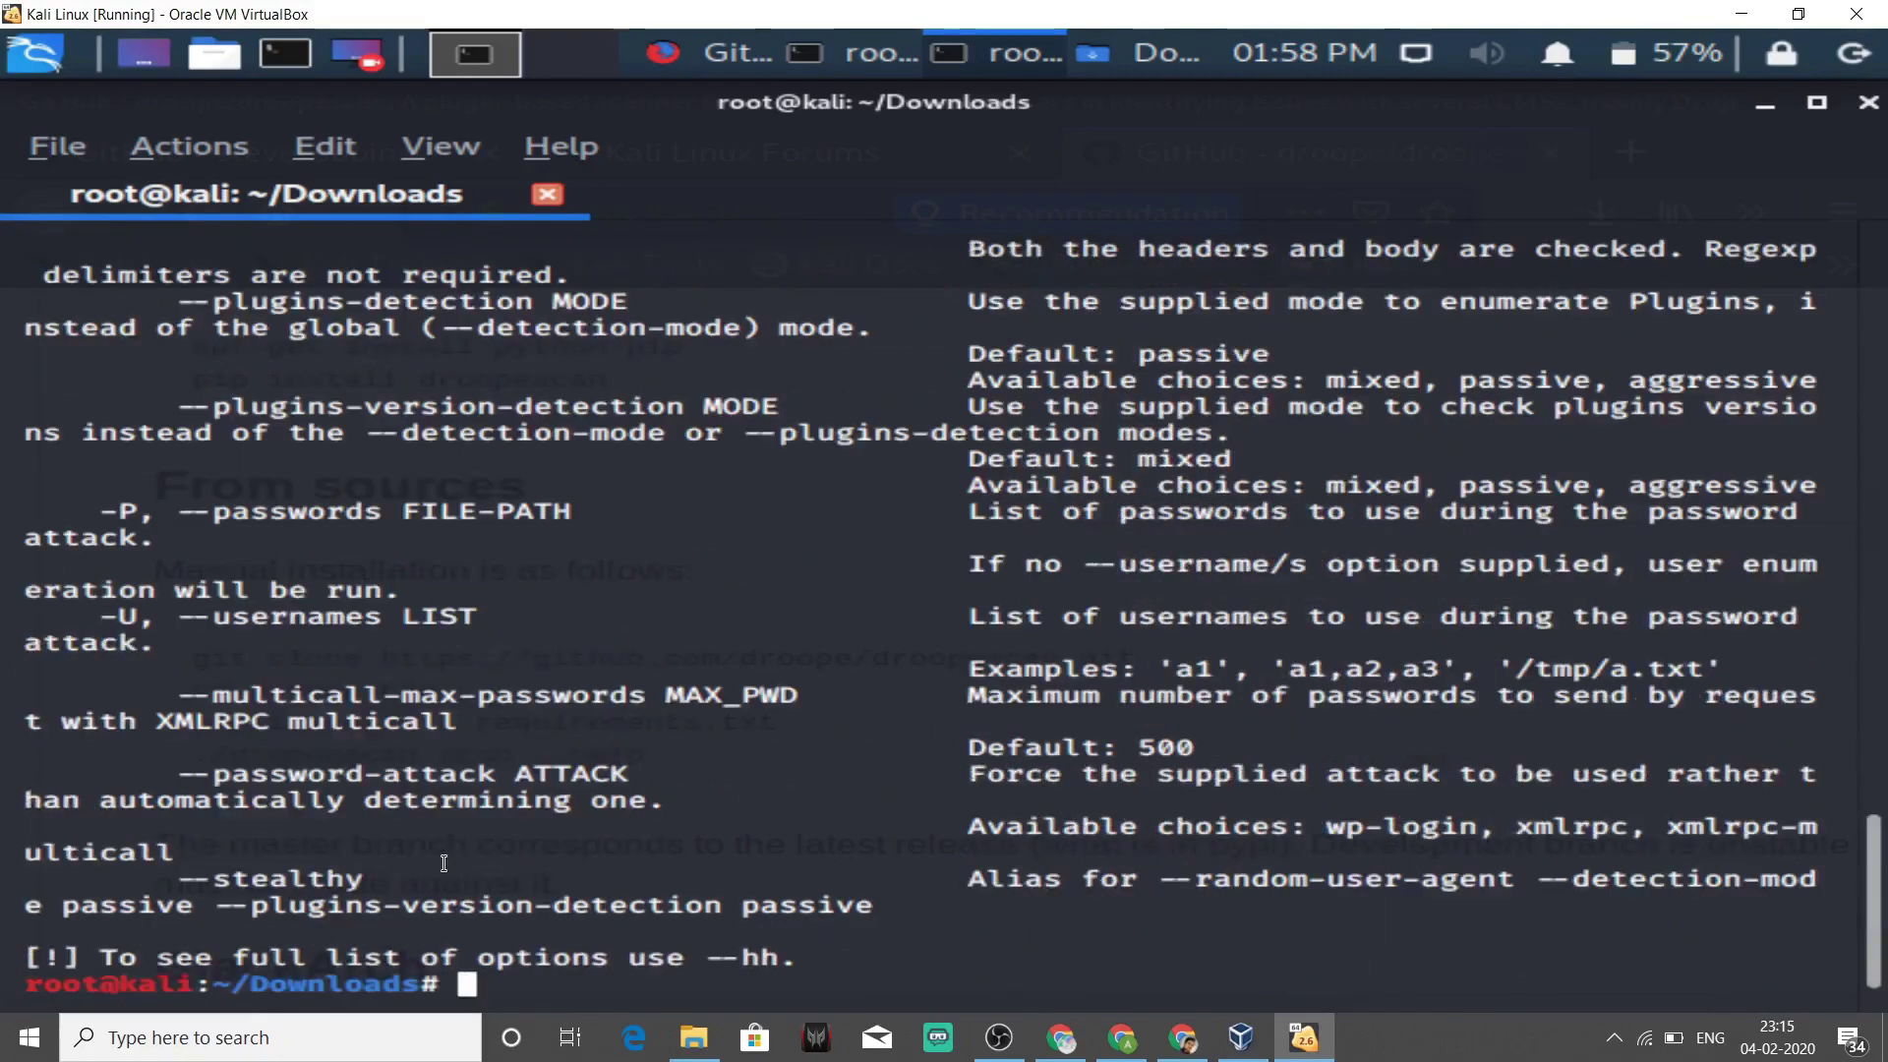
{"action": "type", "text": "wpscan "}
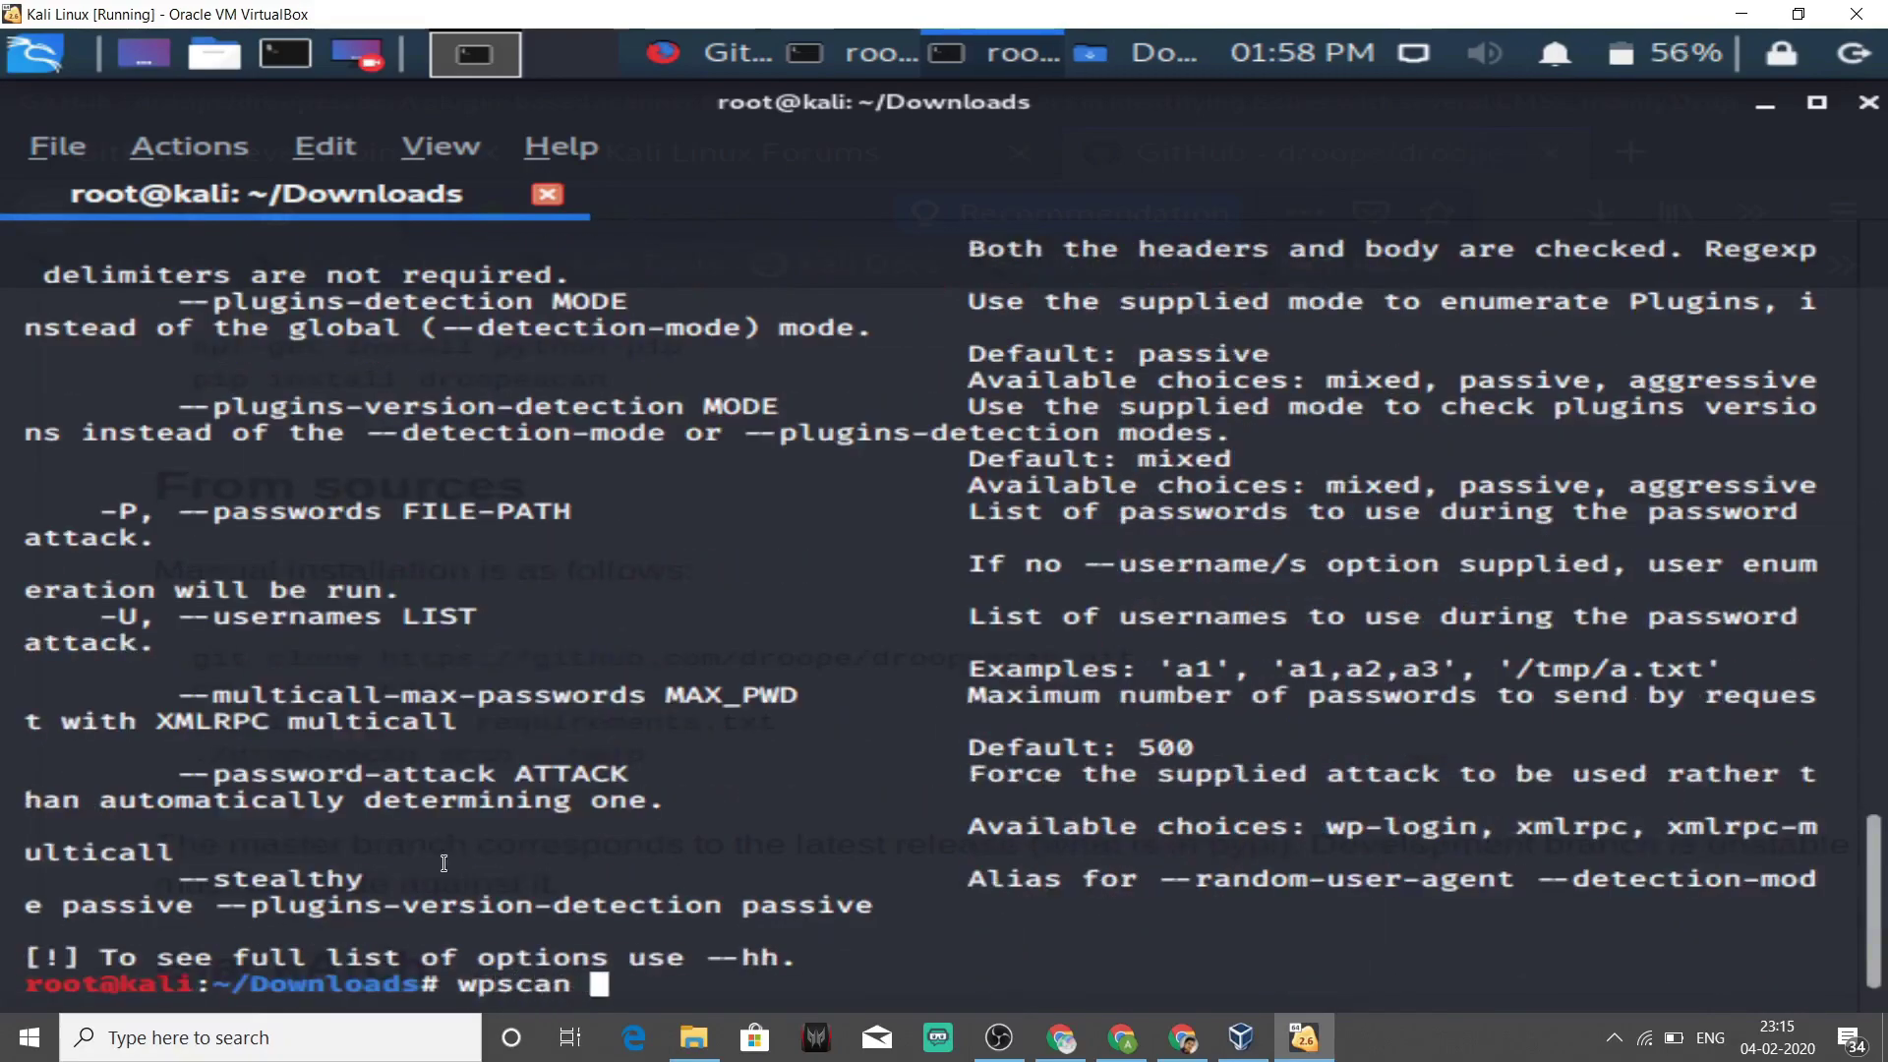
{"action": "type", "text": "--url"}
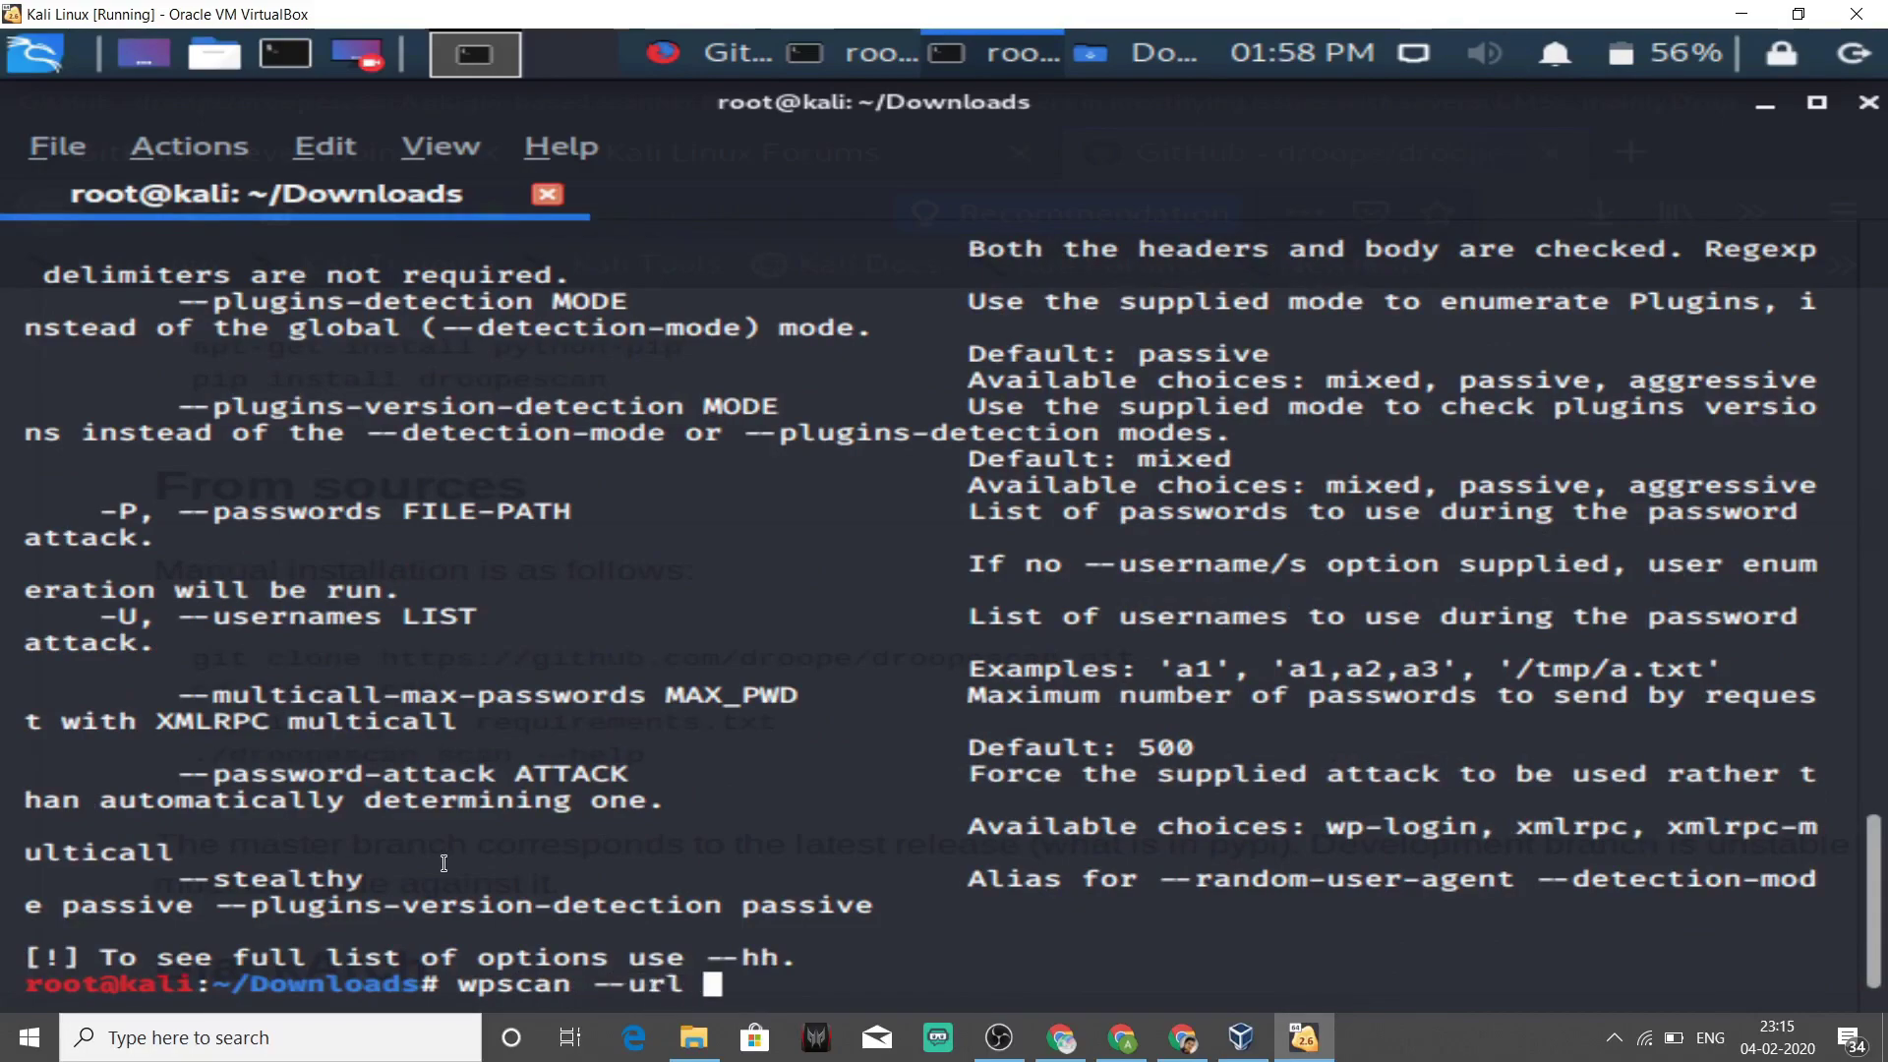
{"action": "type", "text": "wordpress-security-audit-com.stackstaging.com"}
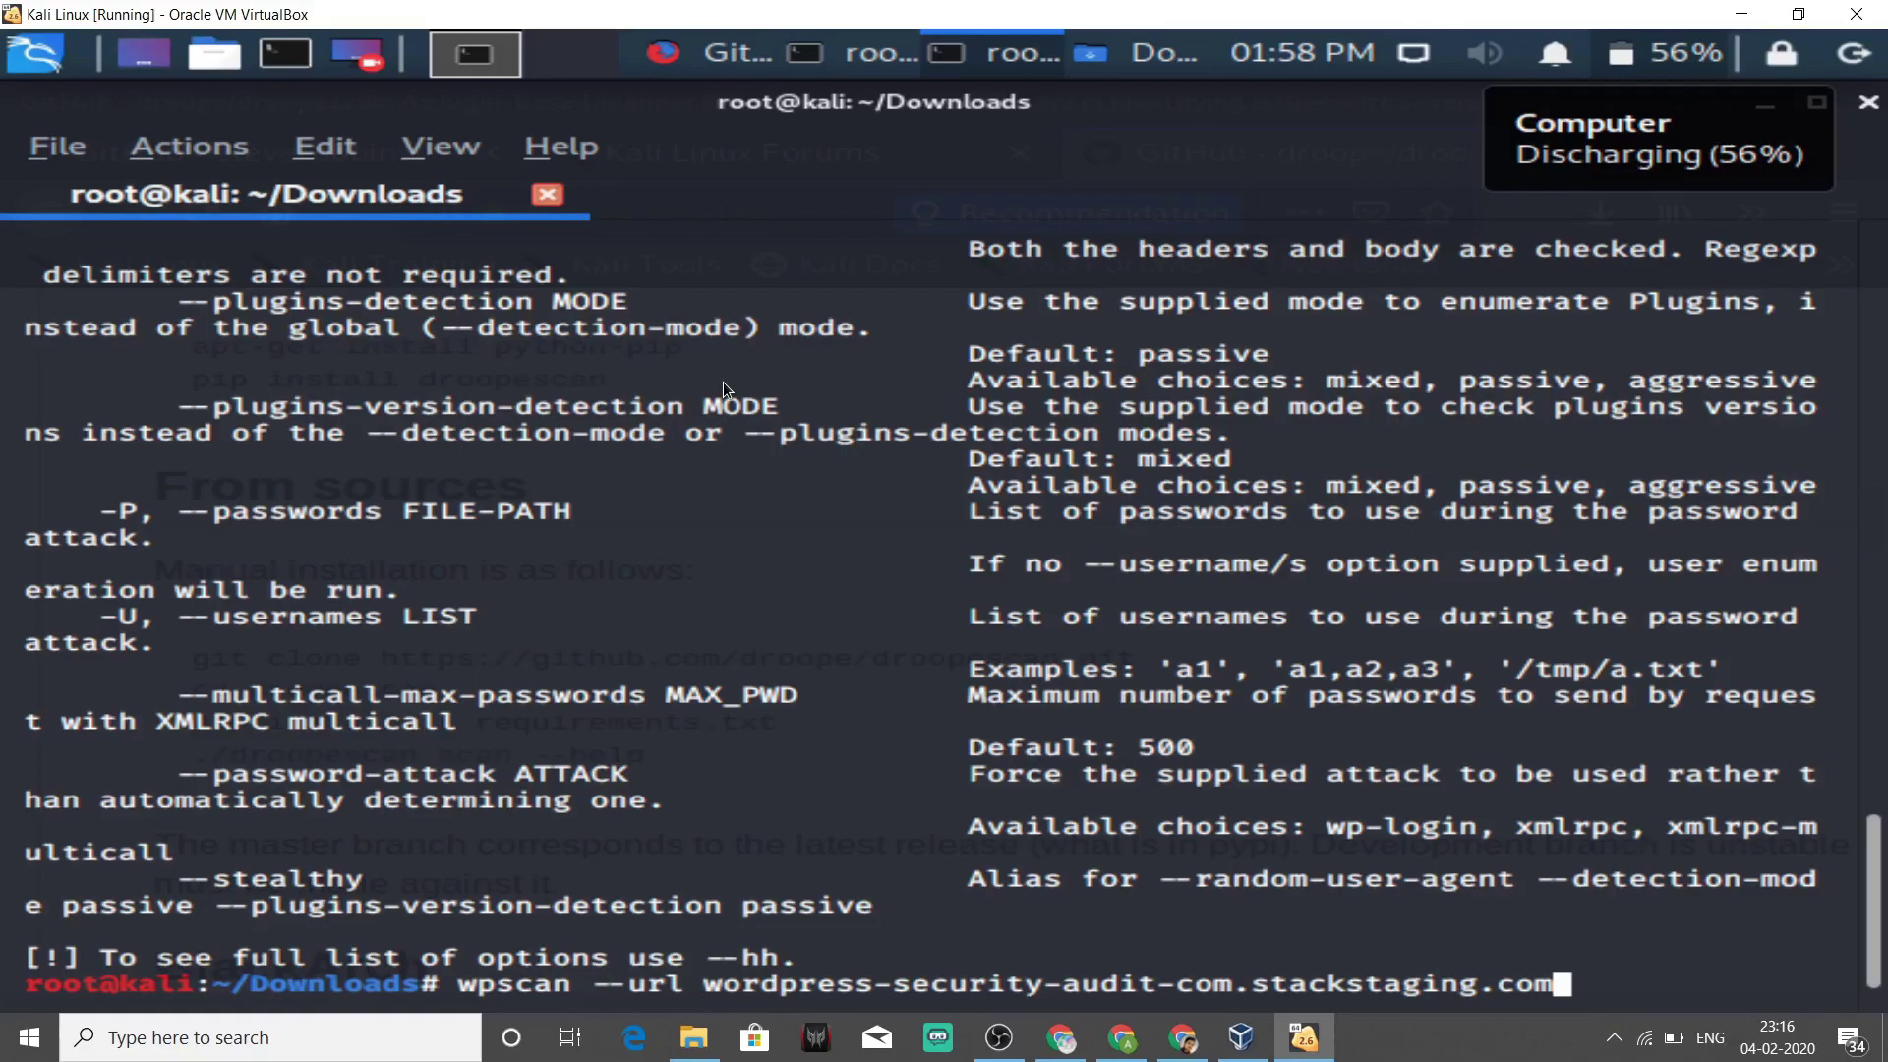
{"action": "key", "text": "Return"}
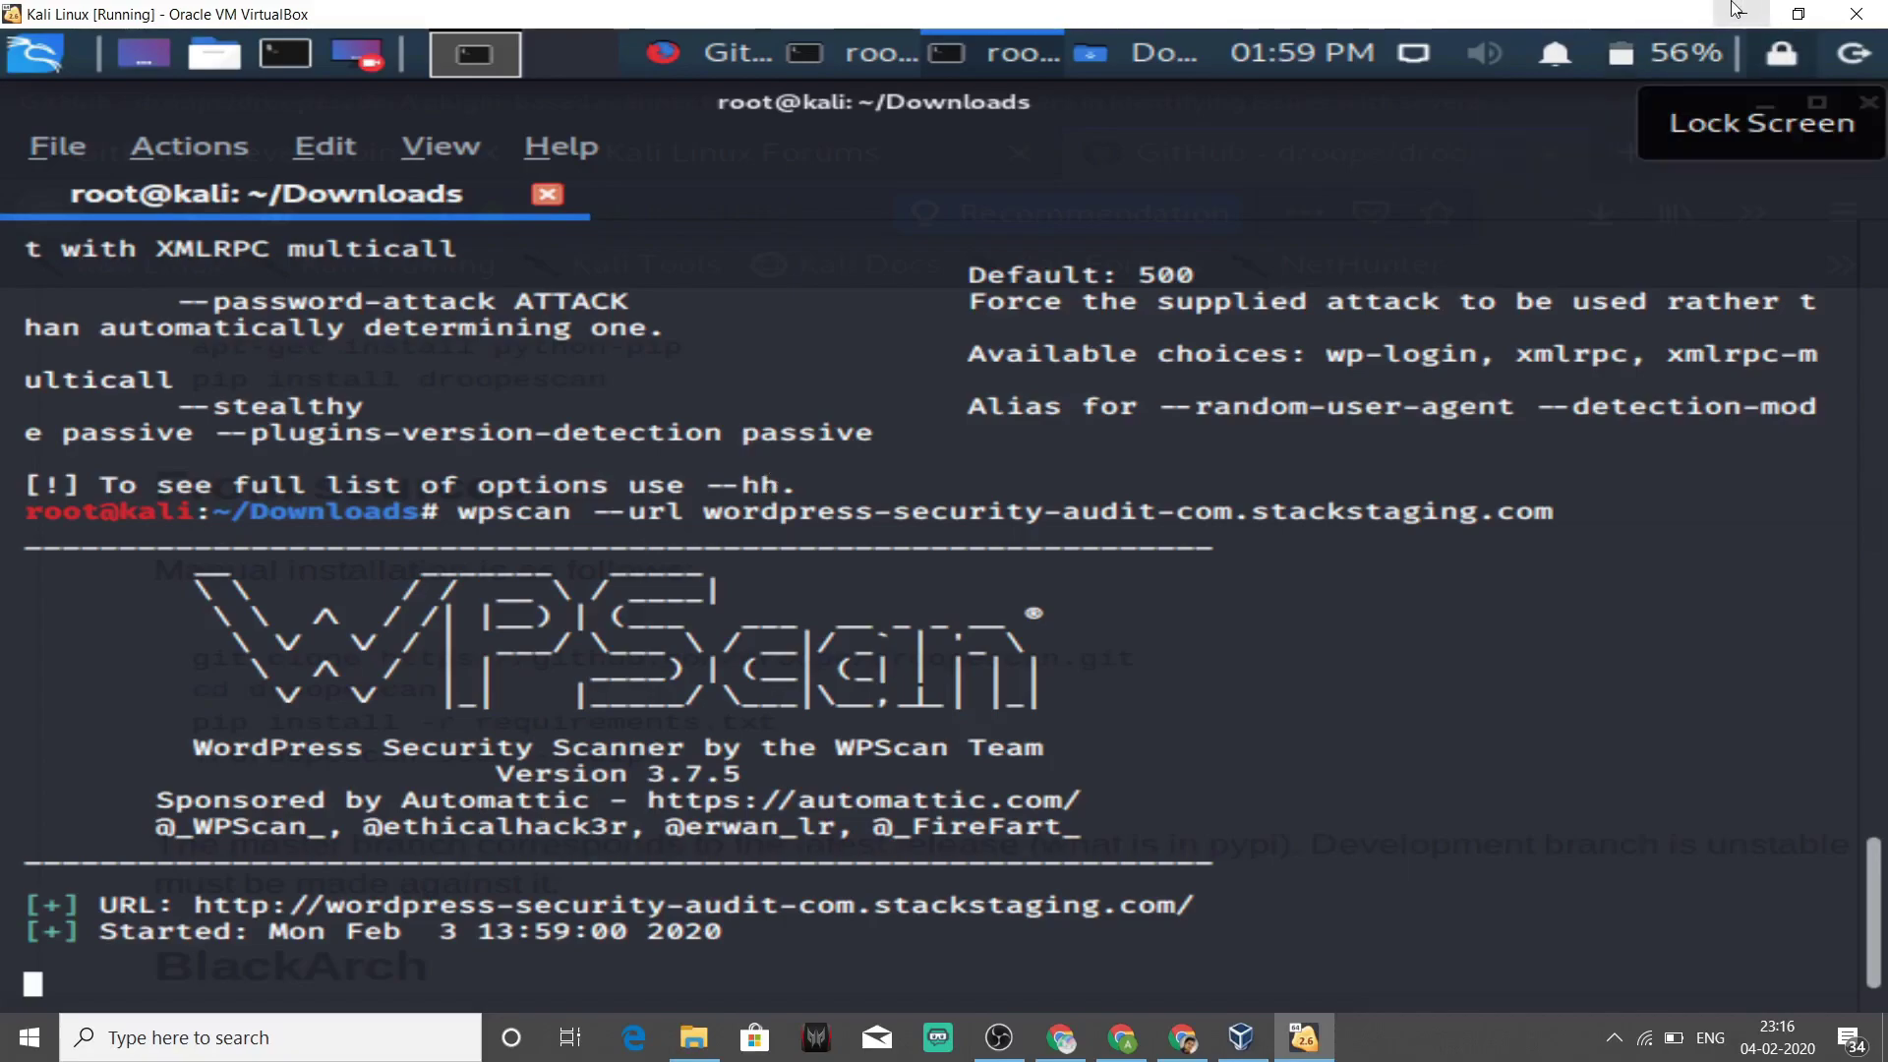
Examine the first Interesting Findings of the running WPScan scan, including the server header entries
{"action": "scroll", "coordinate": [1248, 566], "scroll_direction": "up", "scroll_amount": 1}
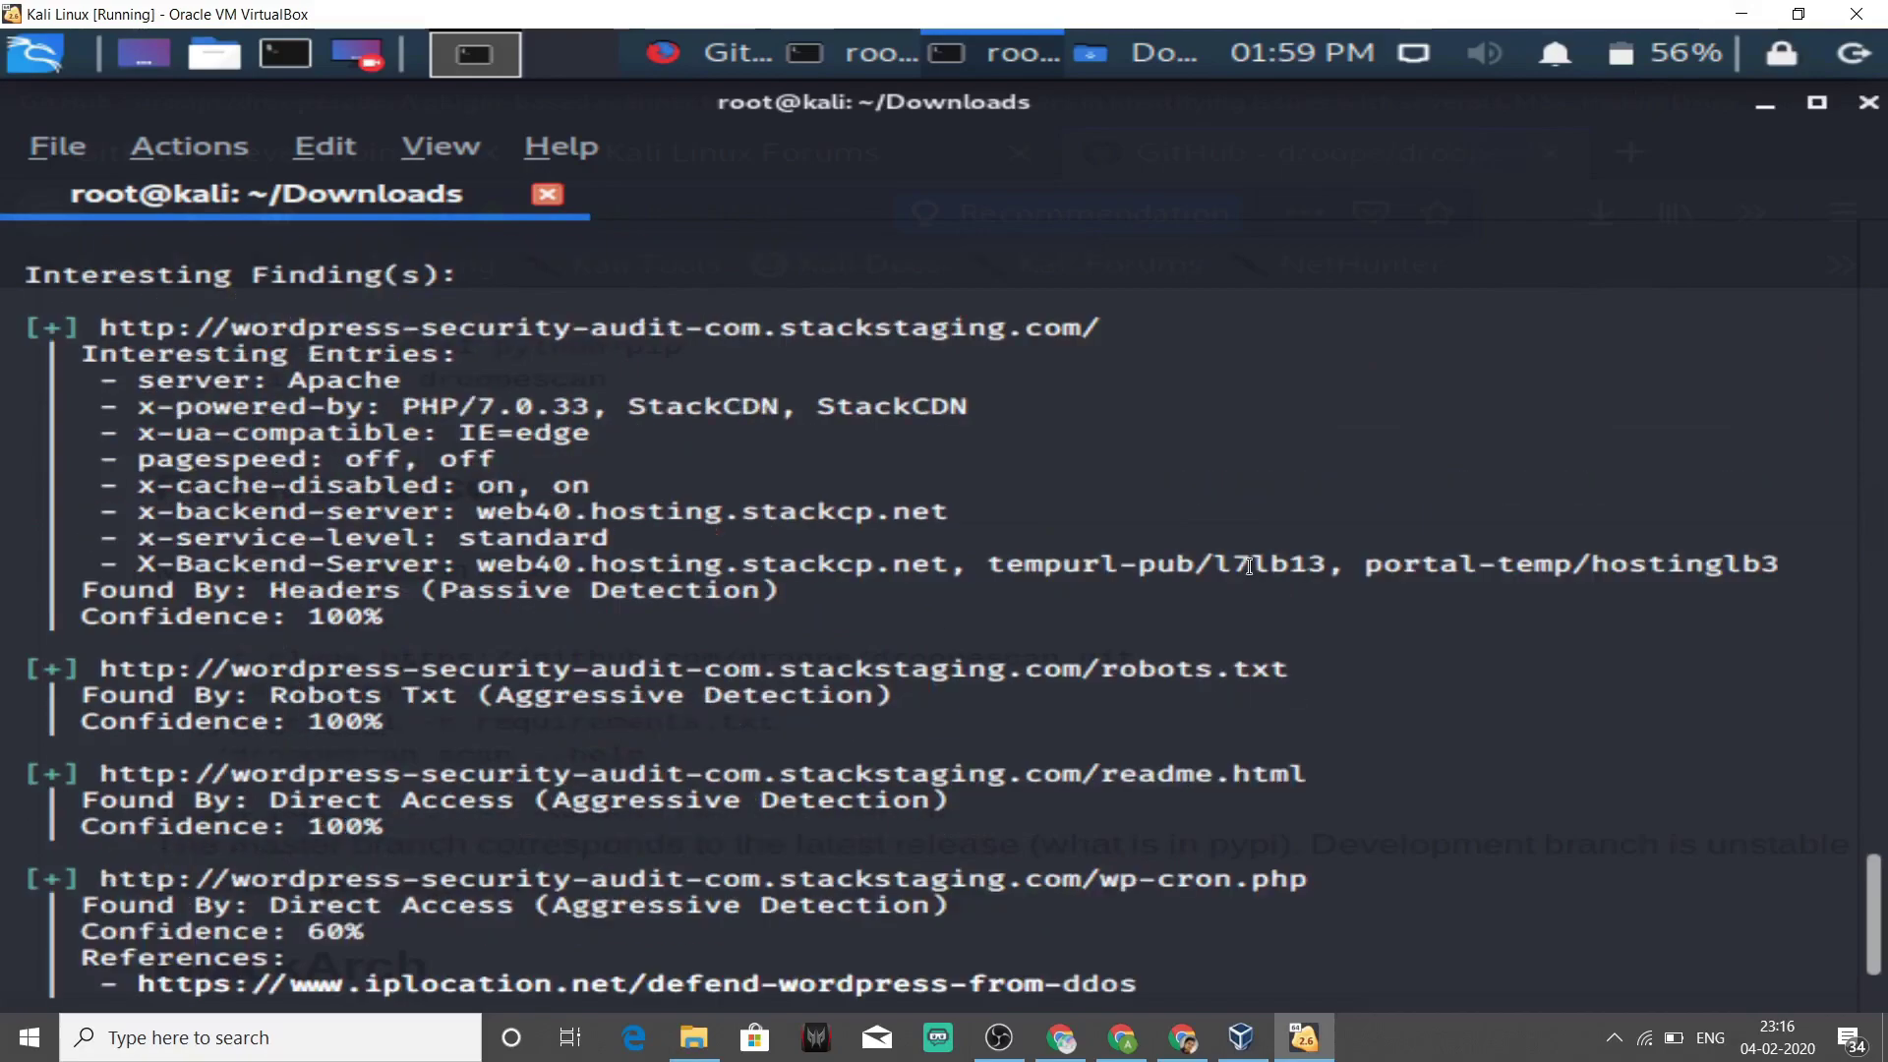
{"action": "scroll", "coordinate": [1249, 566], "scroll_direction": "up", "scroll_amount": 4}
{"action": "scroll", "coordinate": [1248, 566], "scroll_direction": "down", "scroll_amount": 4}
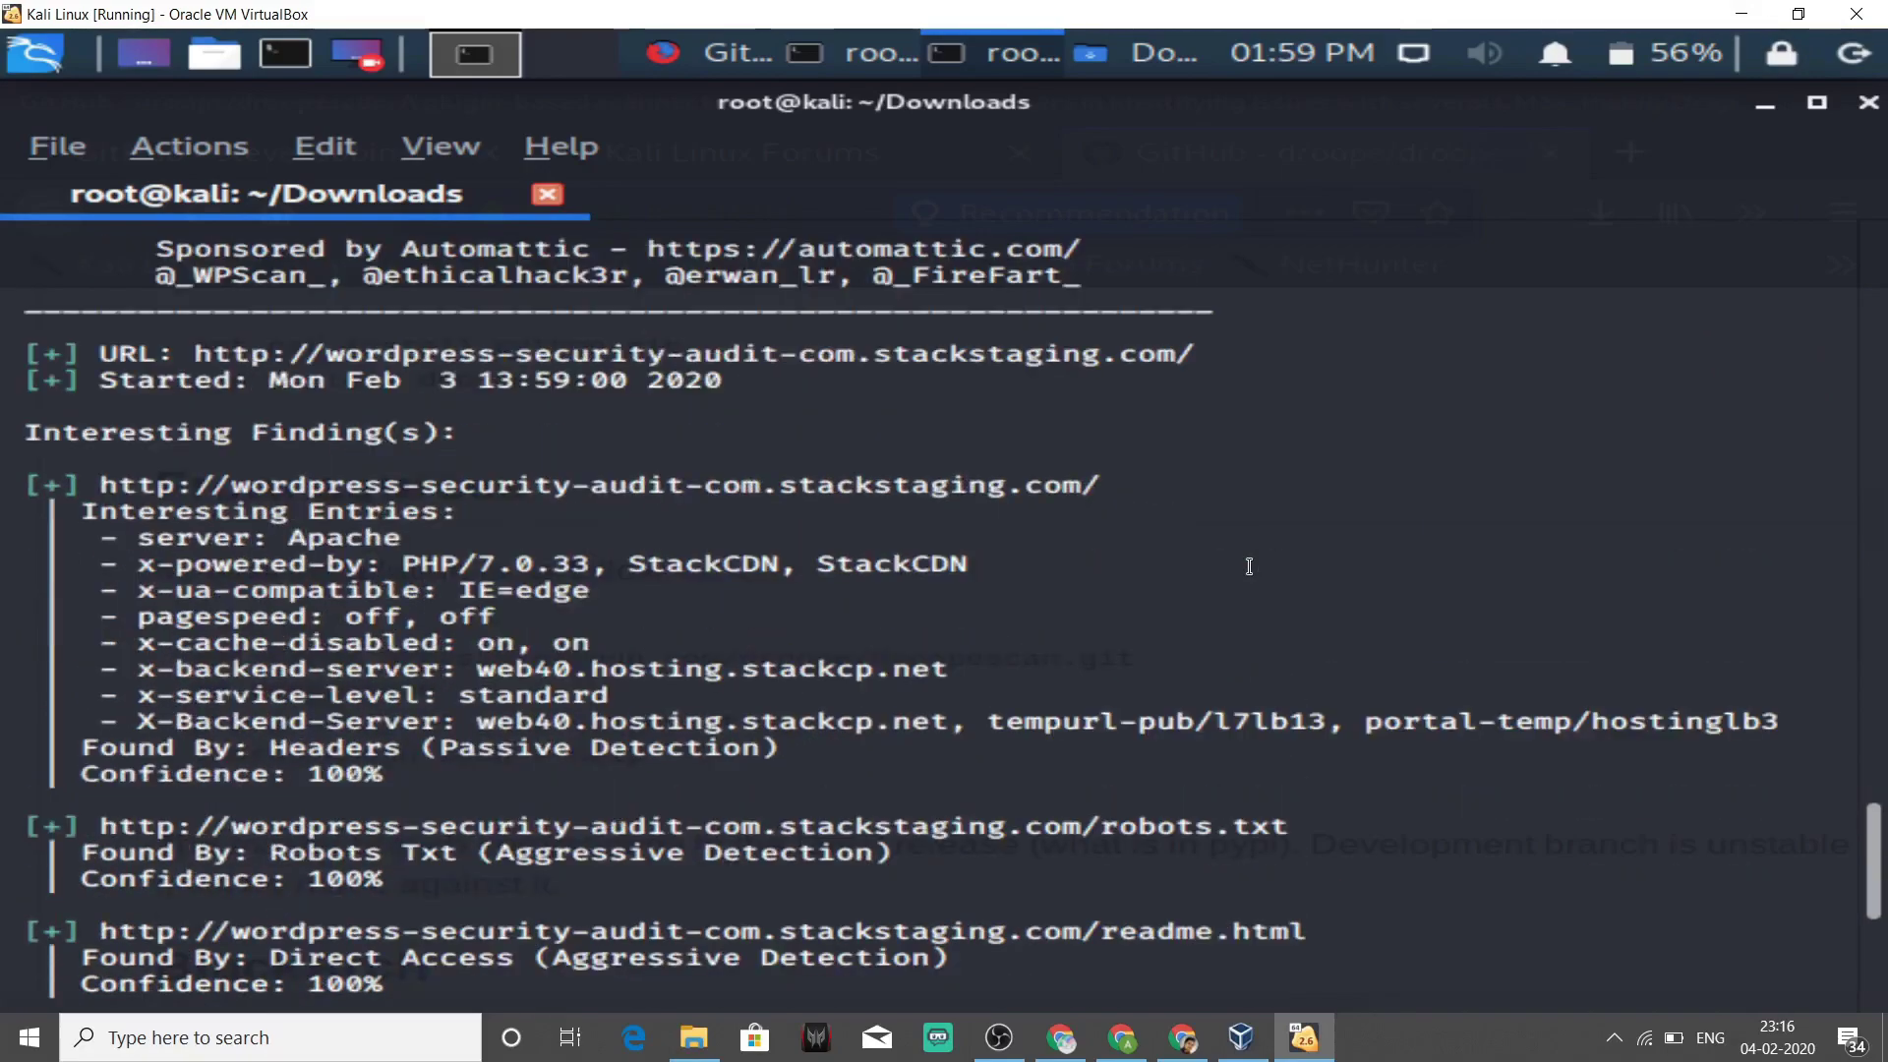
{"action": "scroll", "coordinate": [1249, 567], "scroll_direction": "down", "scroll_amount": 3}
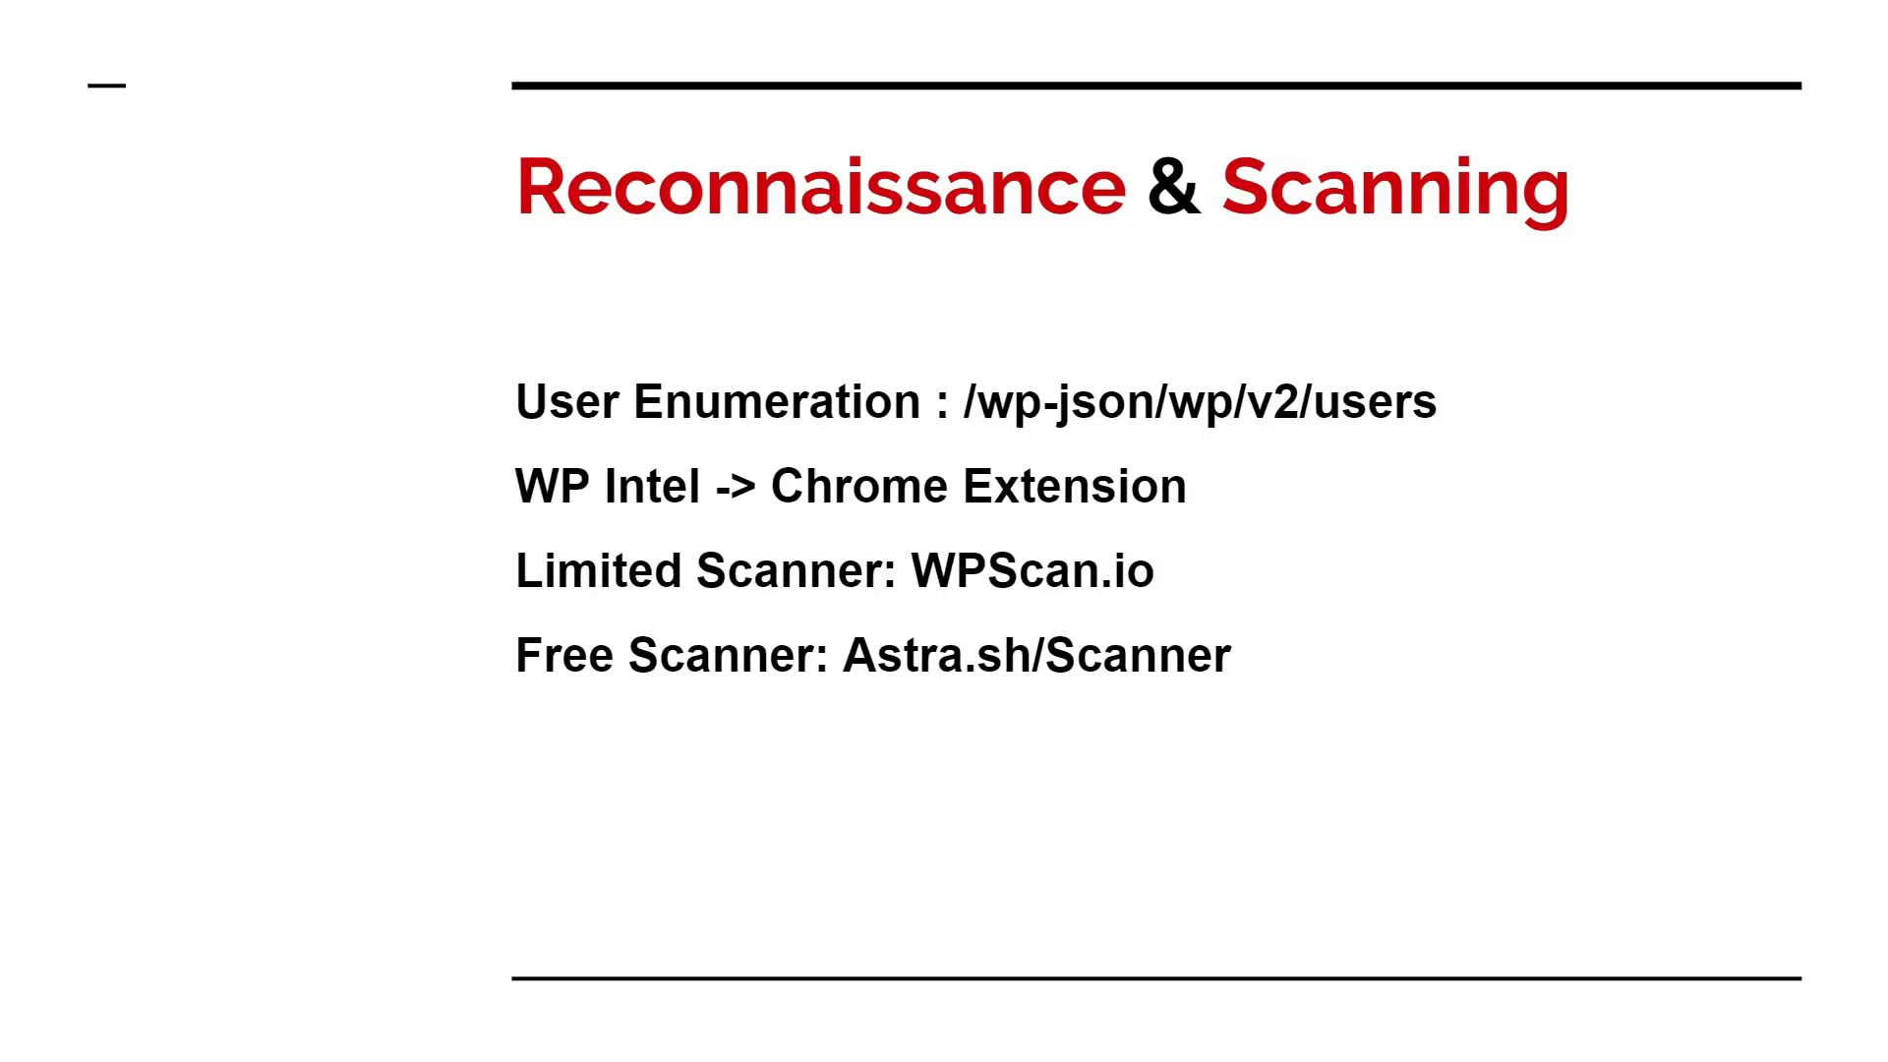
Switch to Chrome and open astra.sh/Scanner in a new tab
{"action": "key", "text": "alt+Tab"}
{"action": "key", "text": "alt+Tab"}
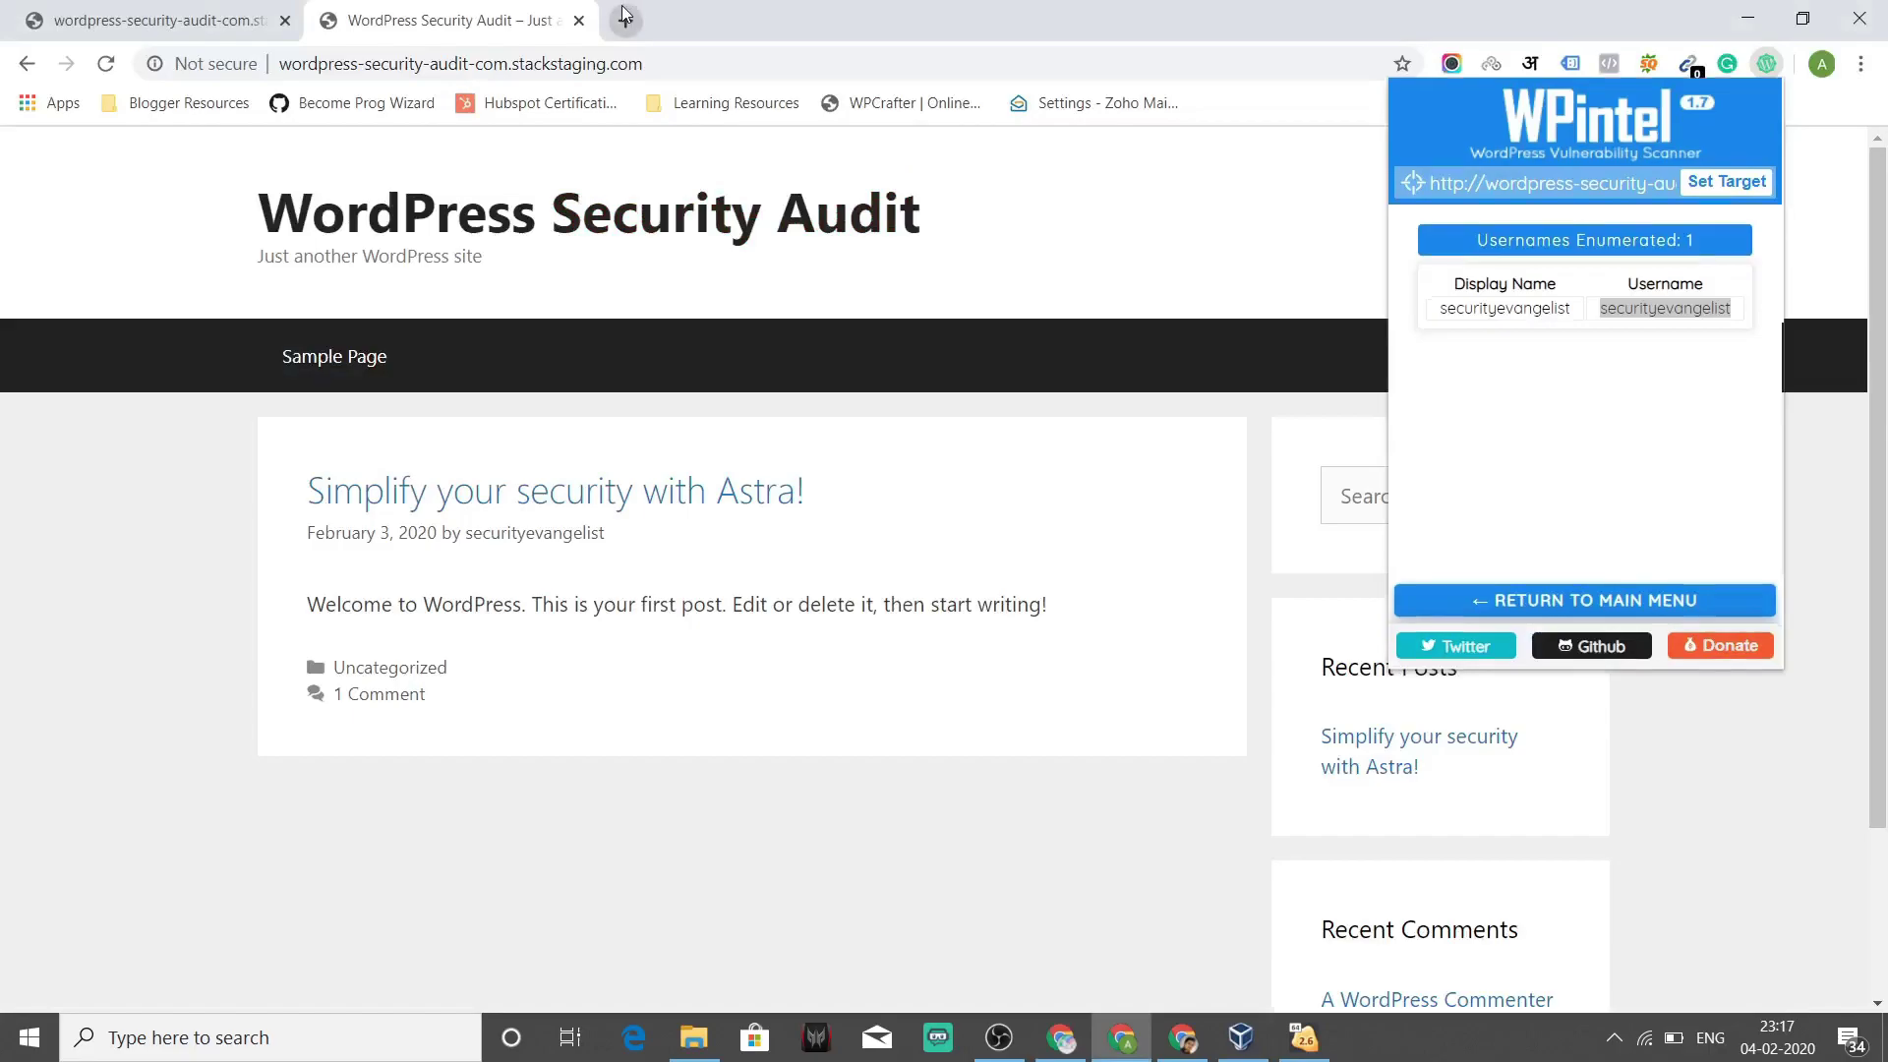
{"action": "left_click", "coordinate": [623, 18]}
{"action": "left_click", "coordinate": [623, 18]}
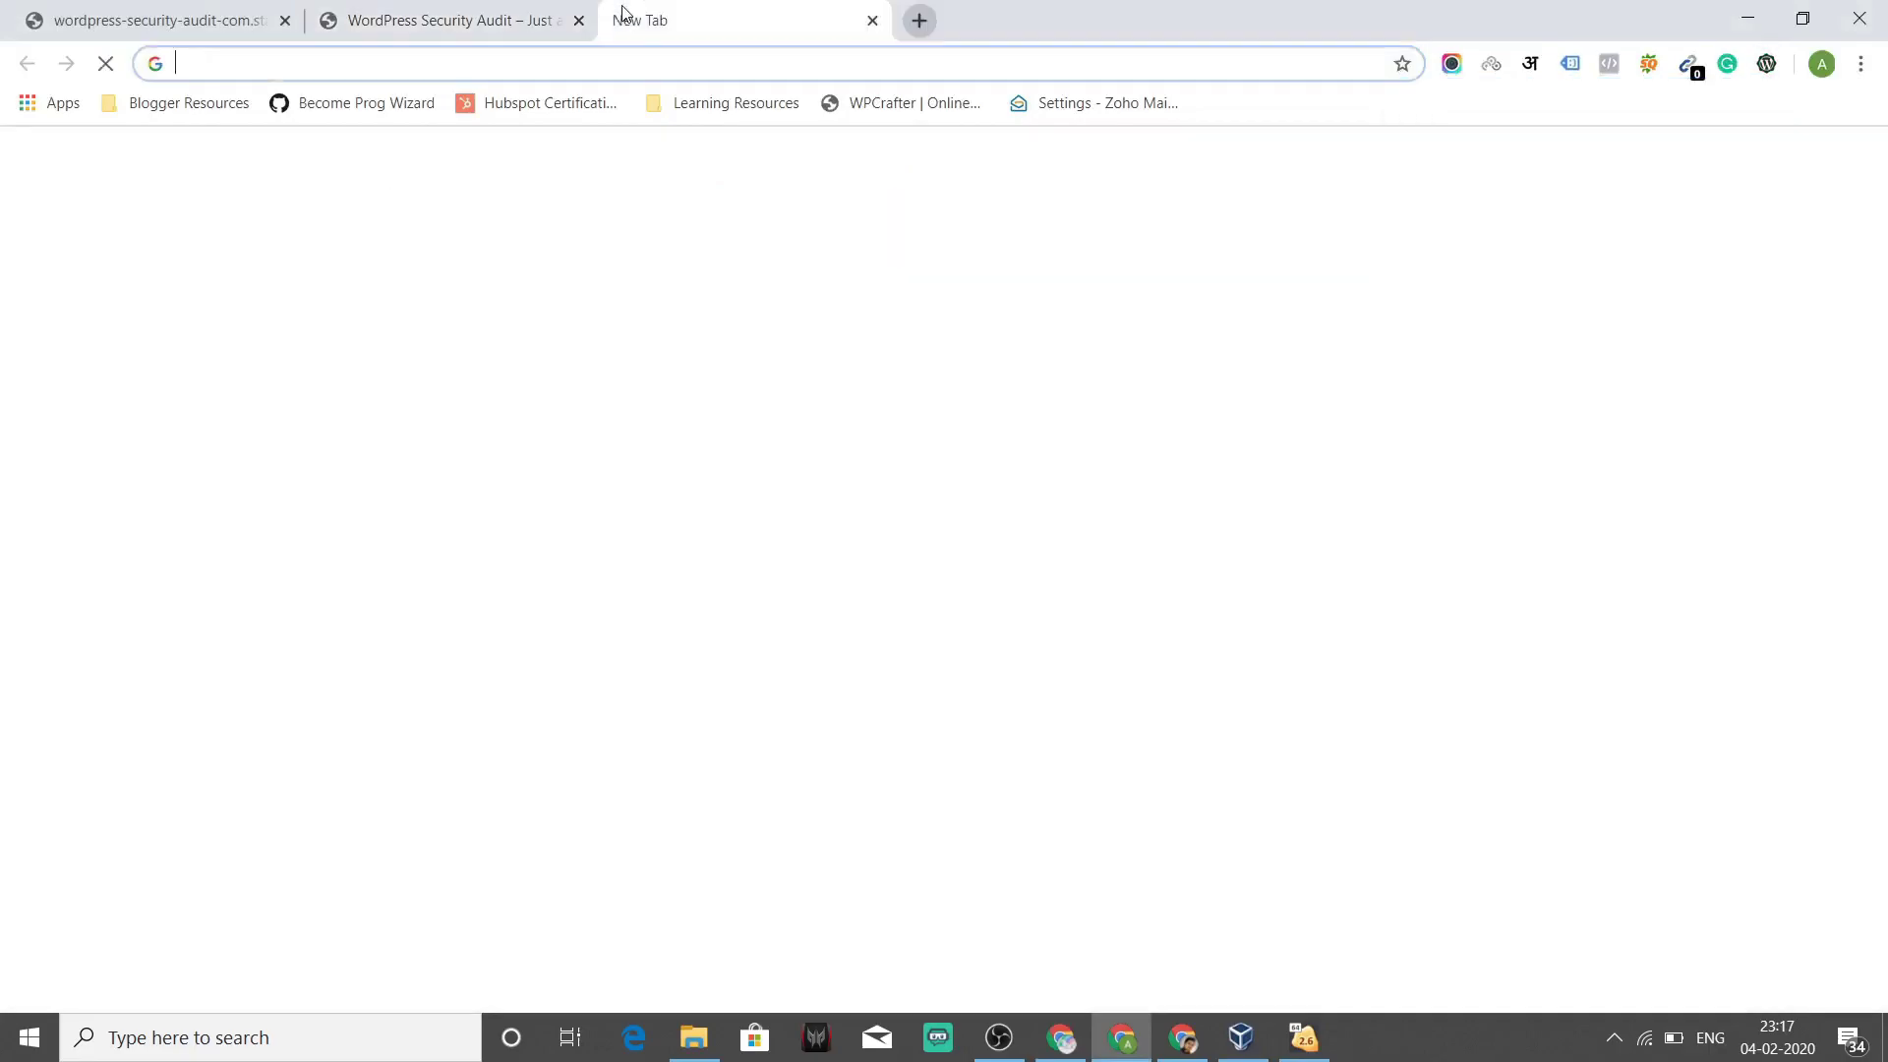
{"action": "type", "text": "astra.sh/Sca"}
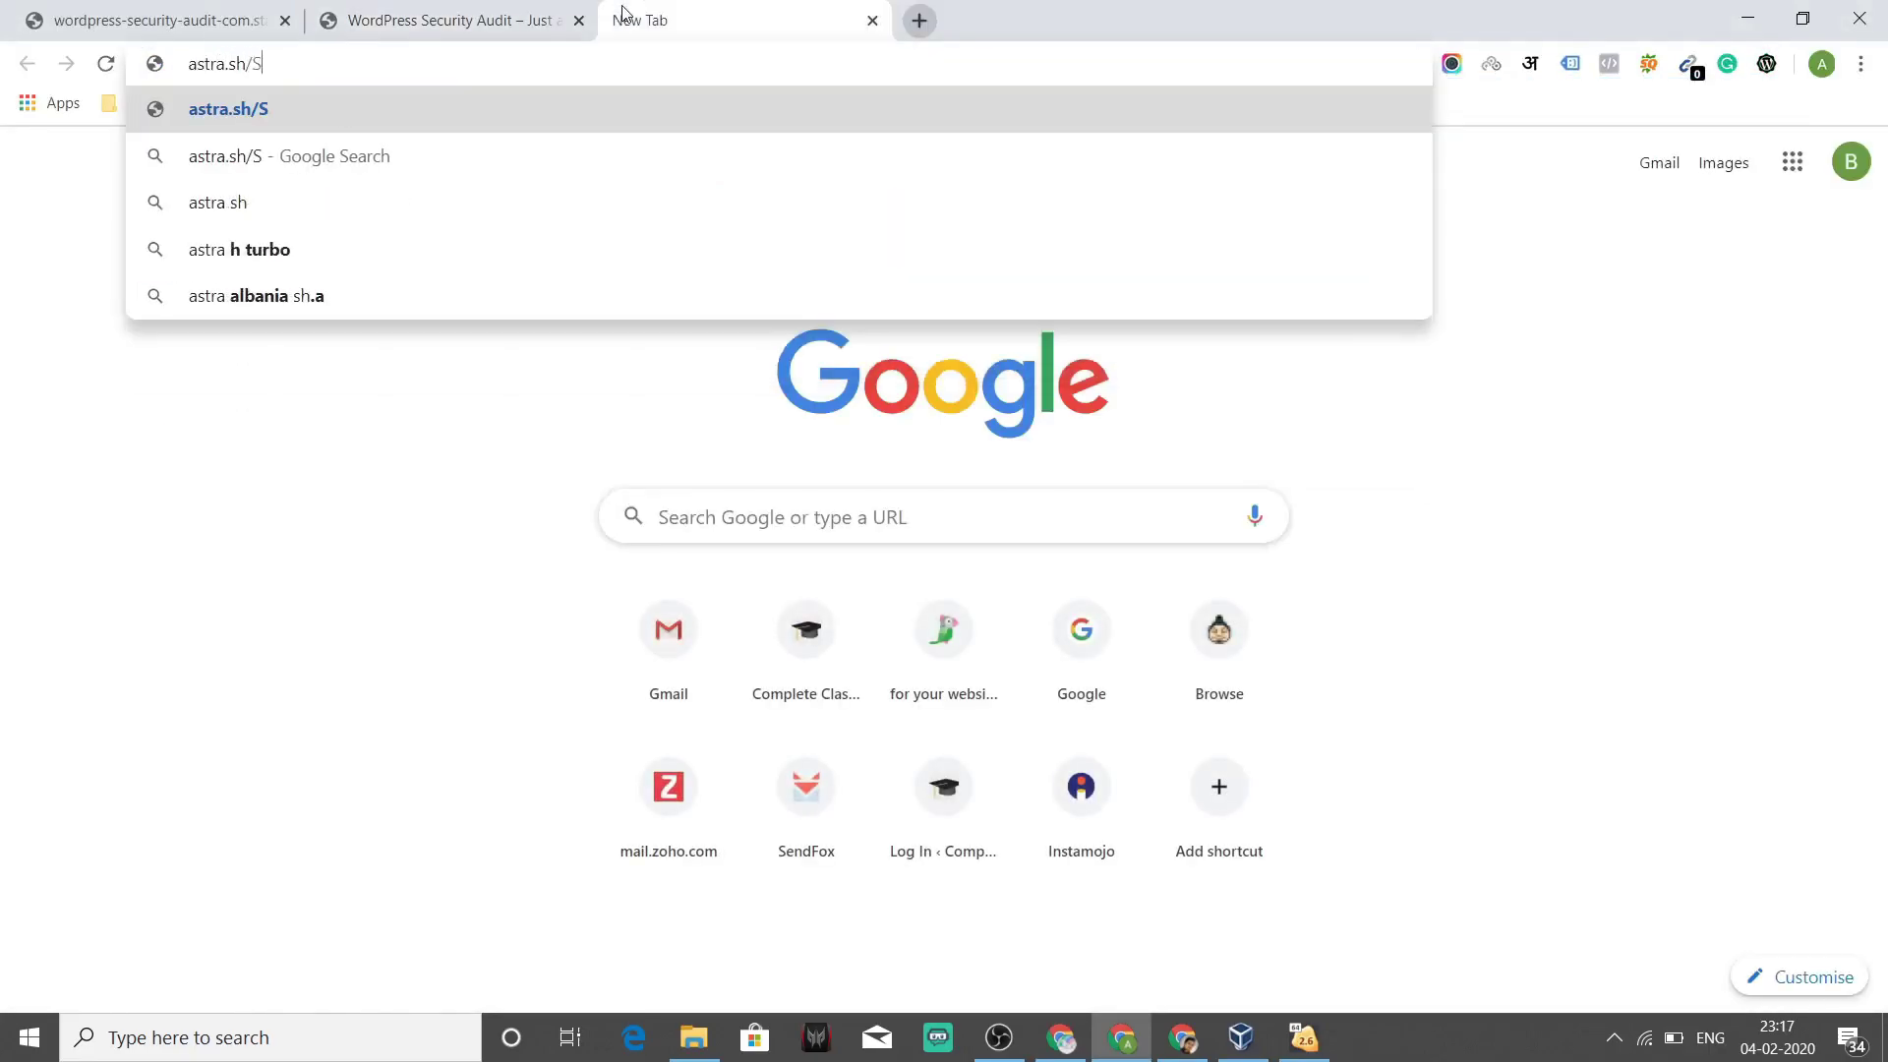
{"action": "type", "text": "nner"}
{"action": "key", "text": "Return"}
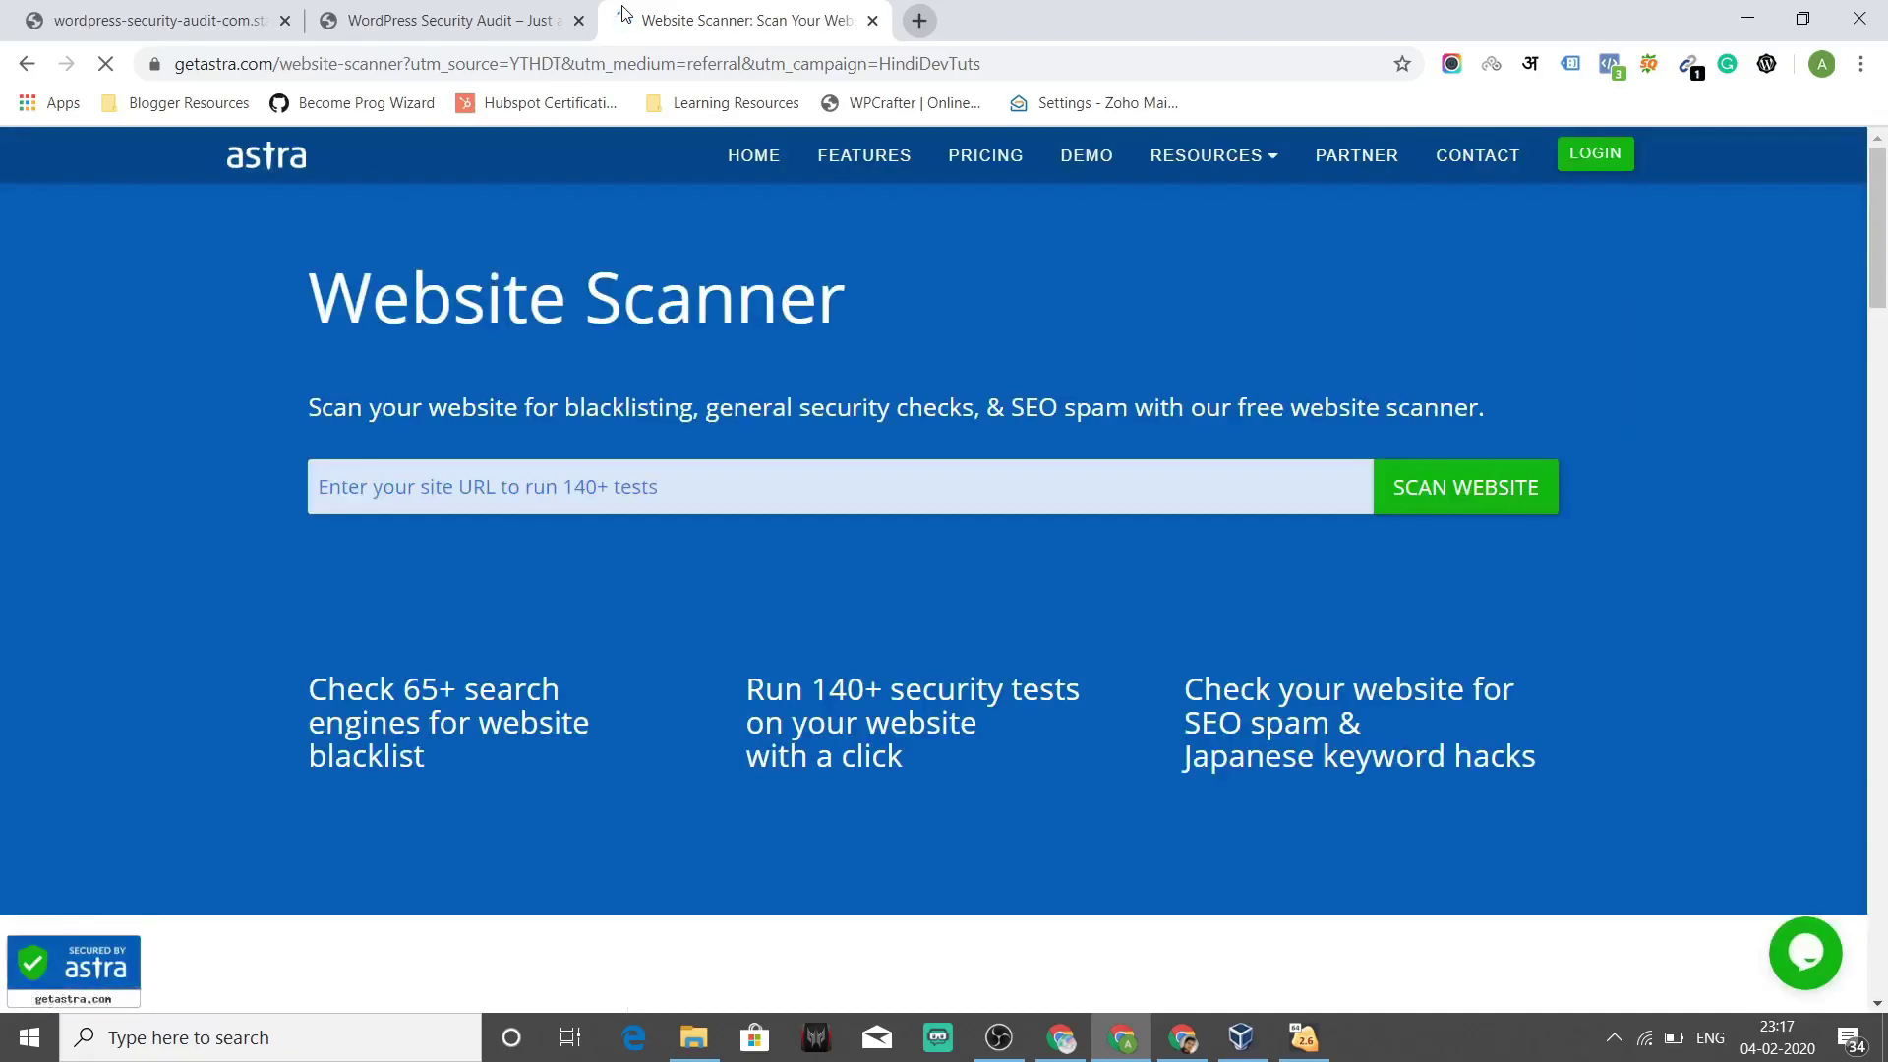
Copy the WordPress Security Audit site's address and submit it to Astra's Website Scanner
{"action": "left_click", "coordinate": [447, 18]}
{"action": "left_click", "coordinate": [461, 62]}
{"action": "key", "text": "ctrl+c"}
{"action": "left_click", "coordinate": [750, 18]}
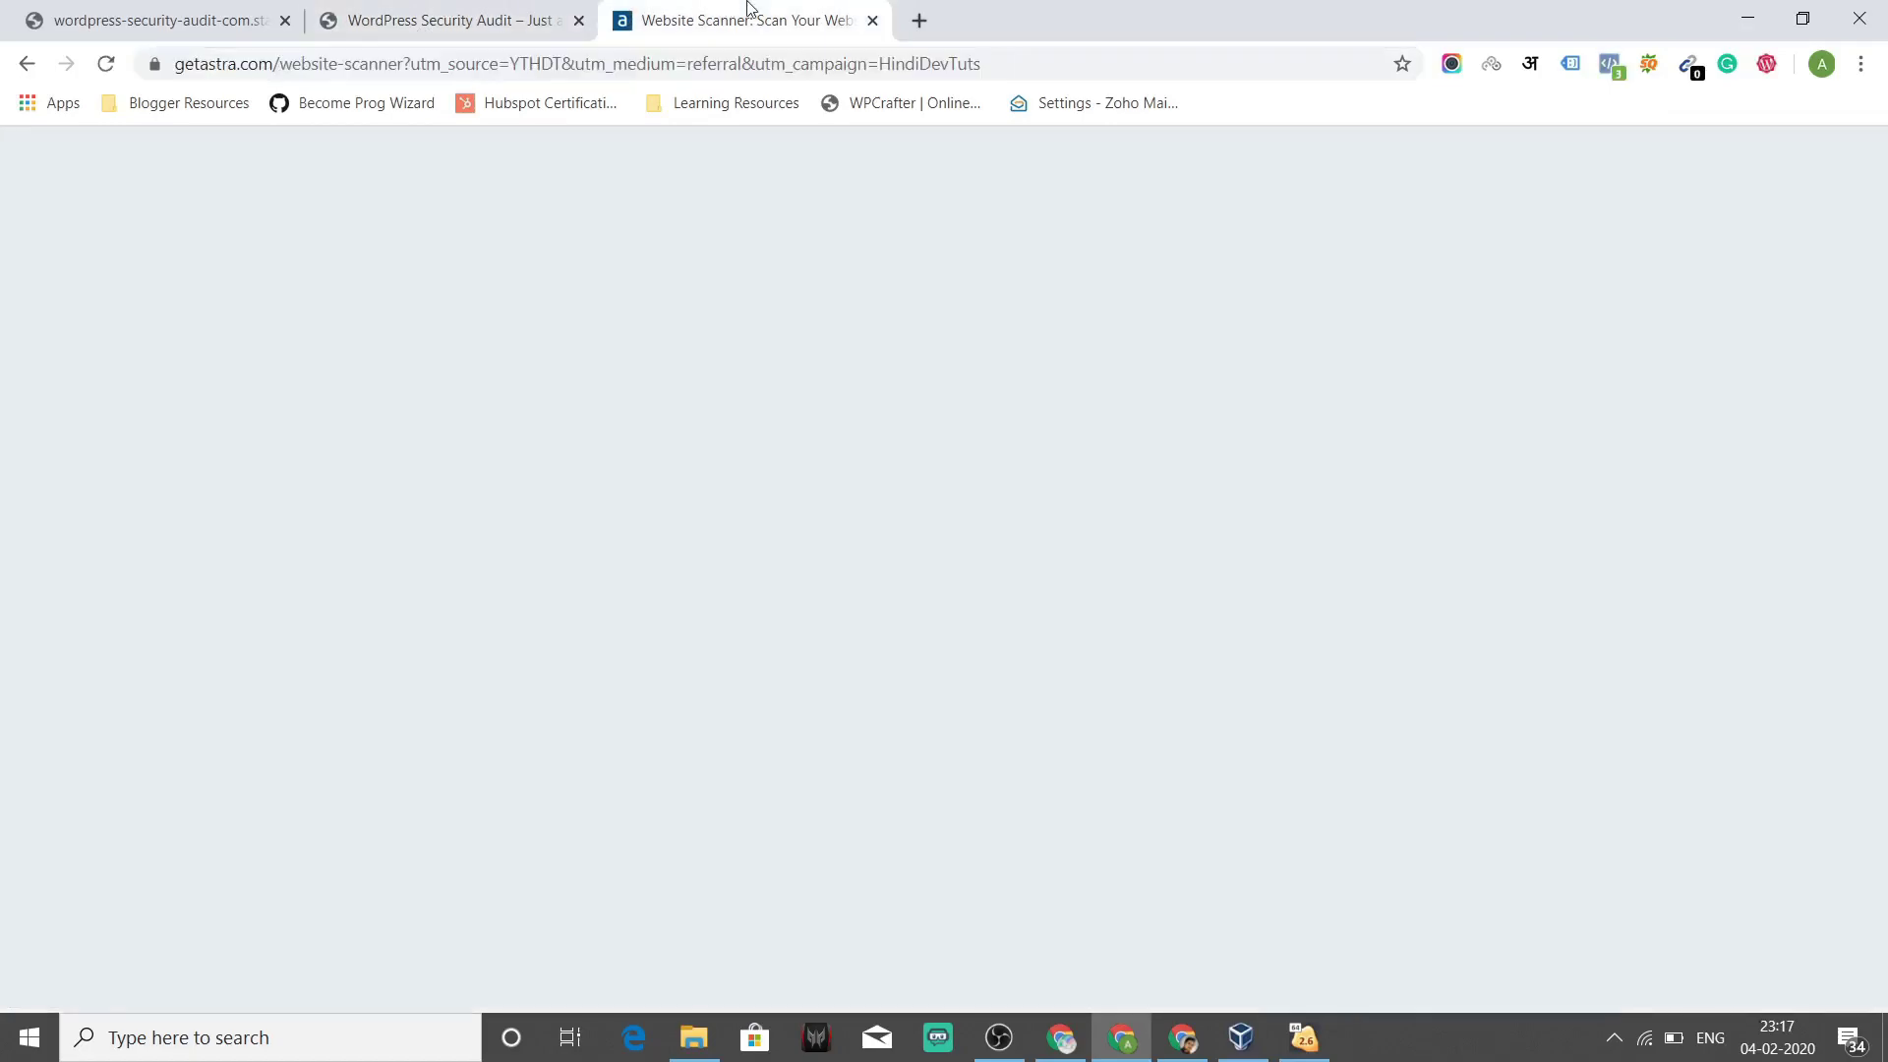
{"action": "left_click", "coordinate": [663, 492]}
{"action": "key", "text": "ctrl+v"}
{"action": "key", "text": "Return"}
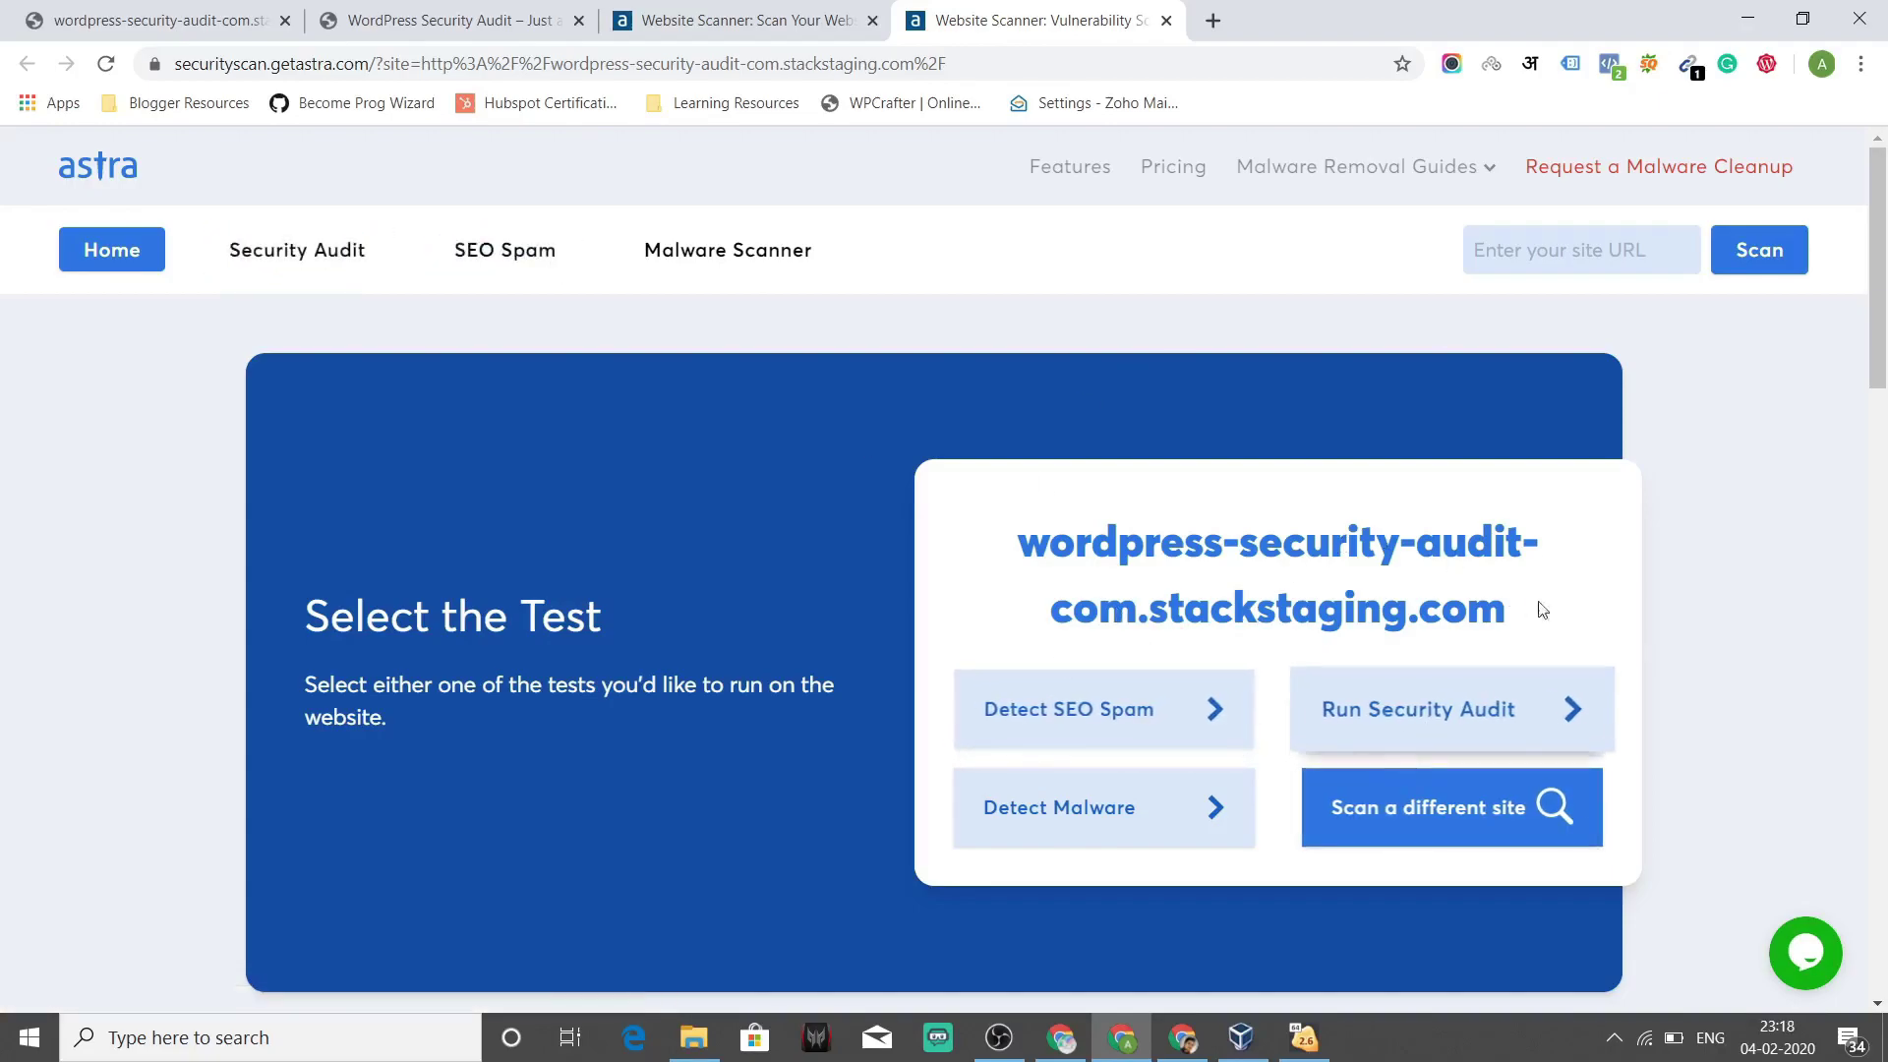
Run Astra's security audit on the staging site and review the health score, blacklist status and Security Audit Results
{"action": "left_click", "coordinate": [1428, 725]}
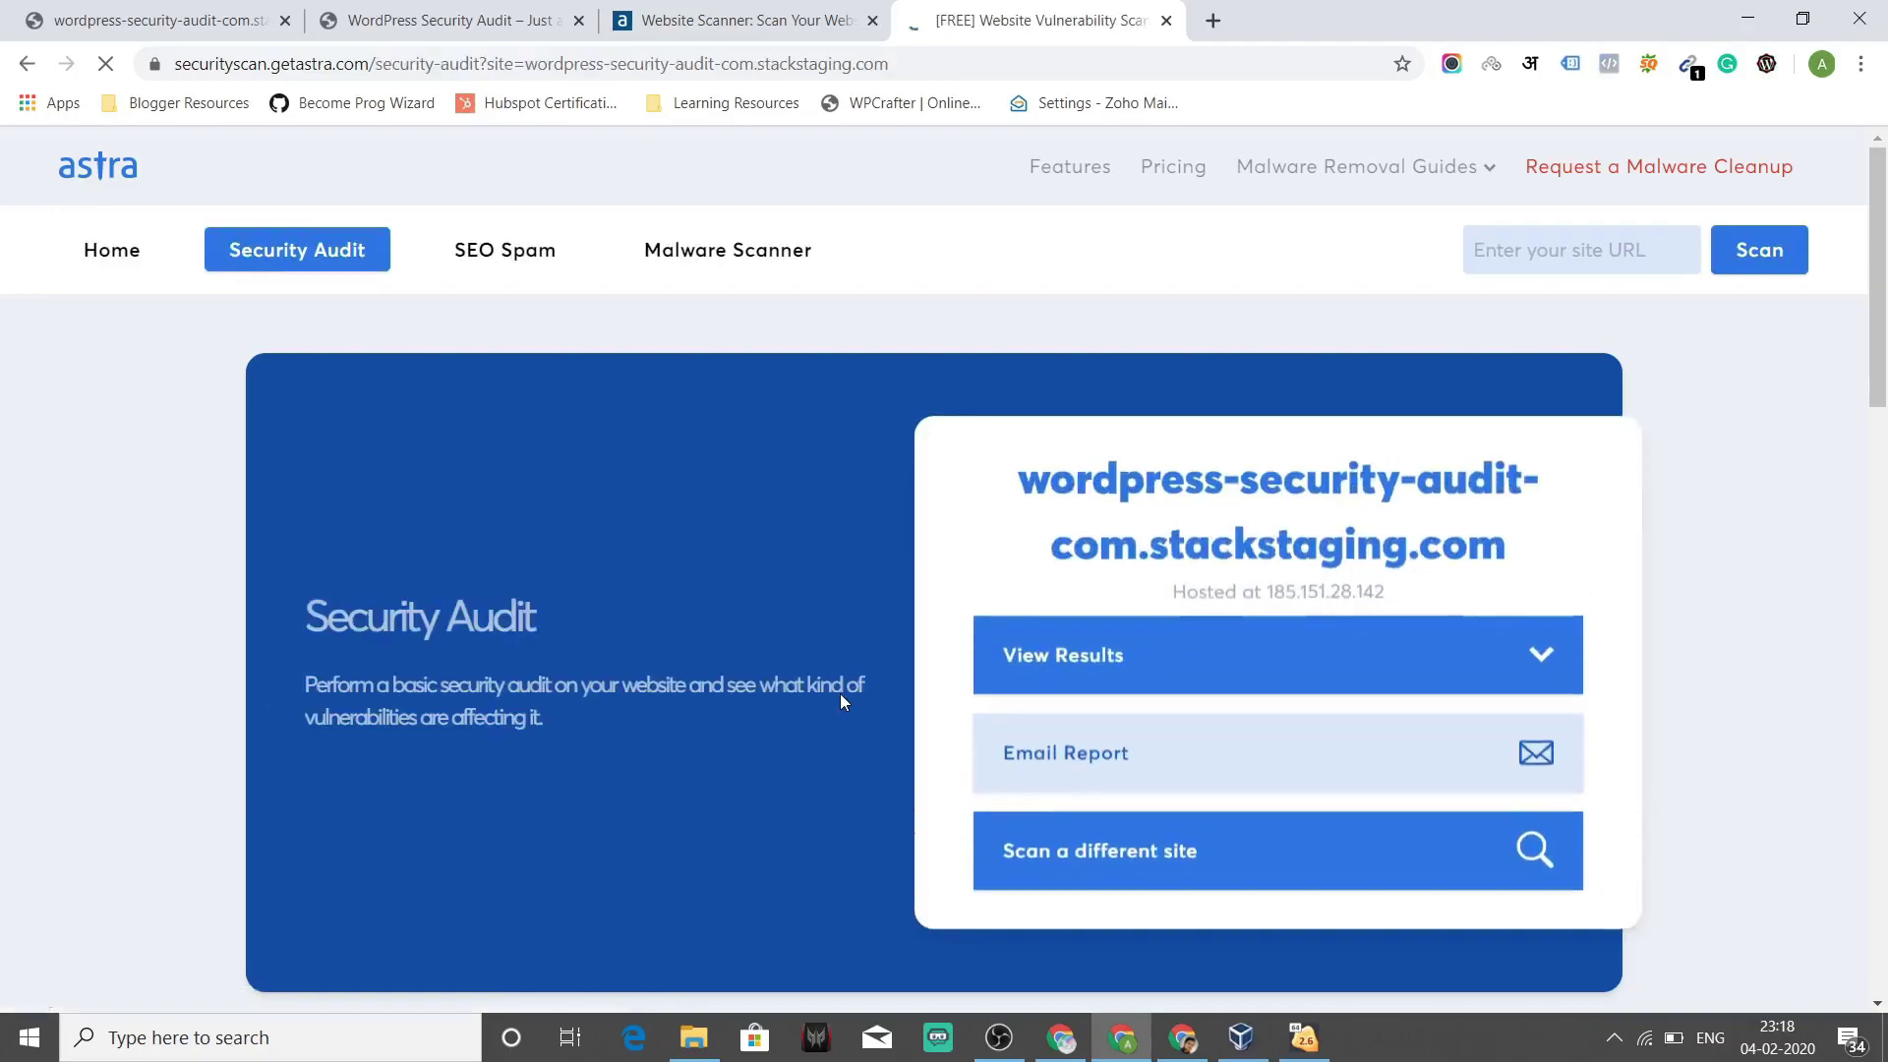
{"action": "scroll", "coordinate": [840, 693], "scroll_direction": "down", "scroll_amount": 2}
{"action": "scroll", "coordinate": [841, 695], "scroll_direction": "down", "scroll_amount": 3}
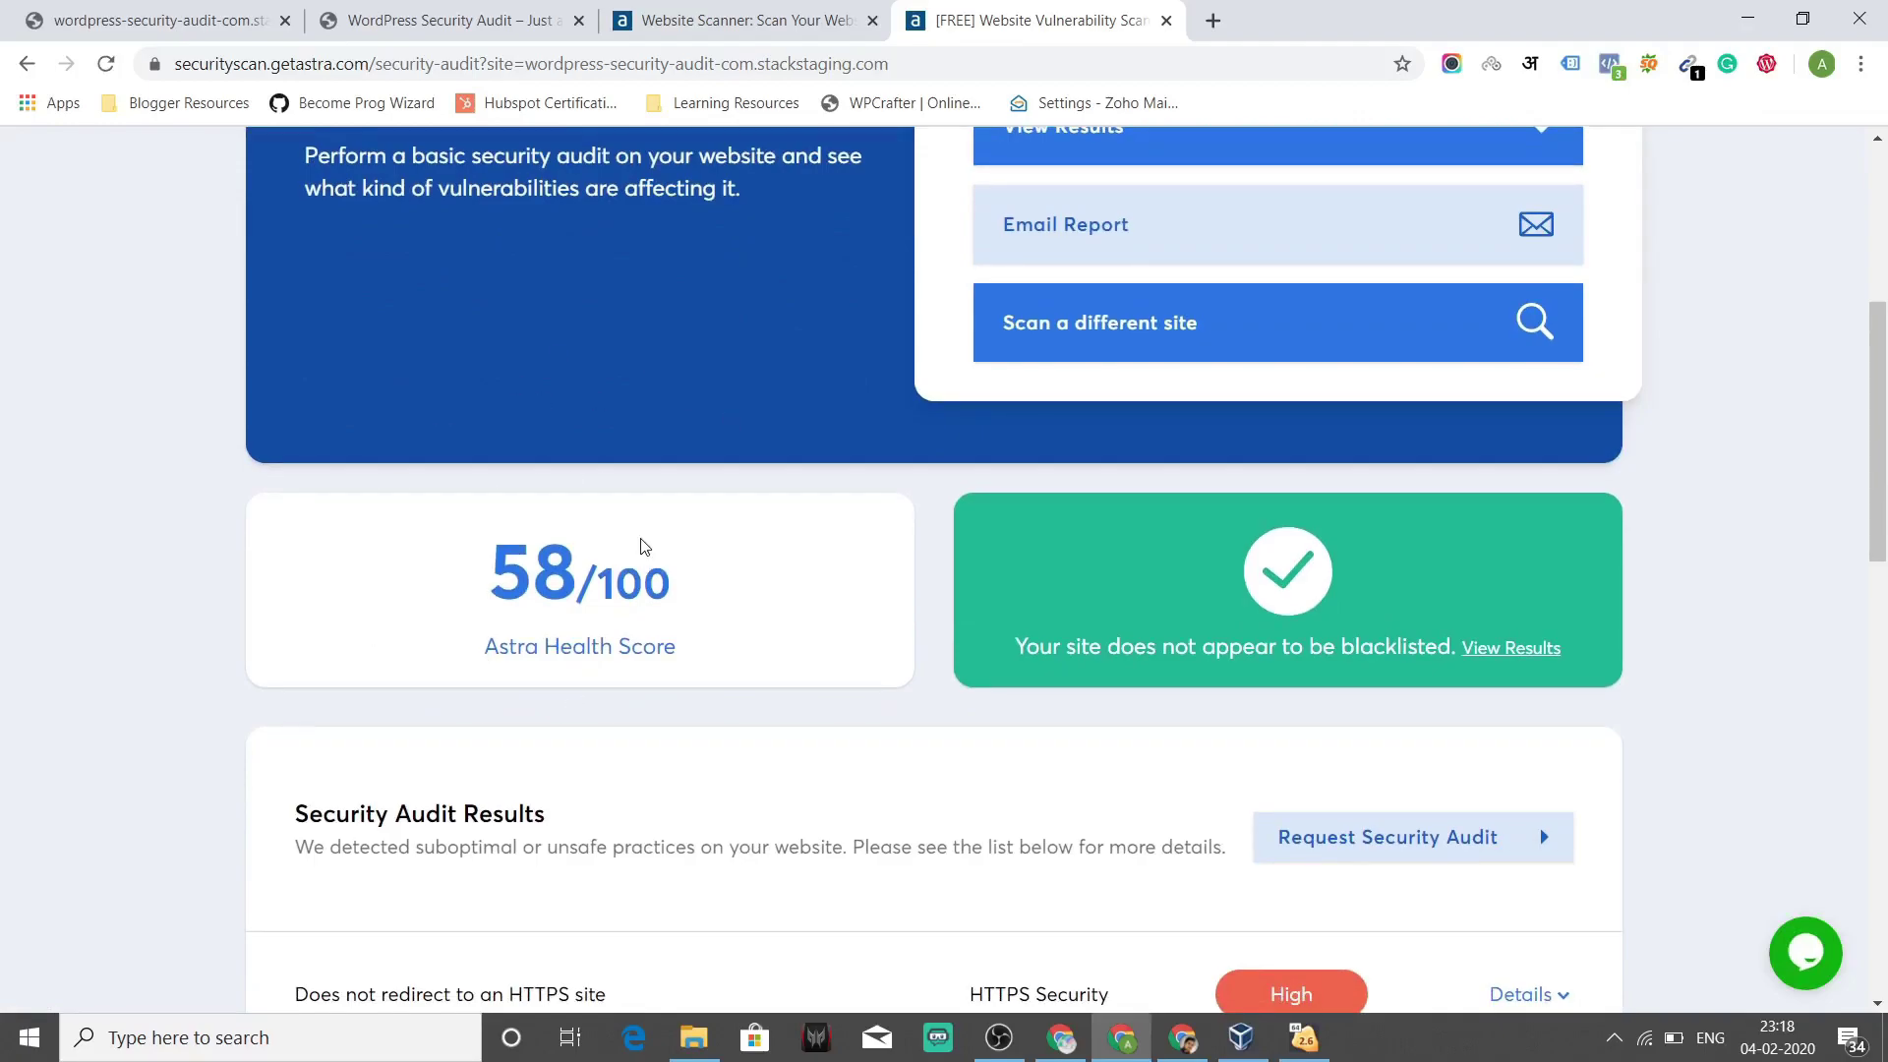
{"action": "scroll", "coordinate": [640, 543], "scroll_direction": "up", "scroll_amount": 2}
{"action": "scroll", "coordinate": [640, 544], "scroll_direction": "down", "scroll_amount": 1}
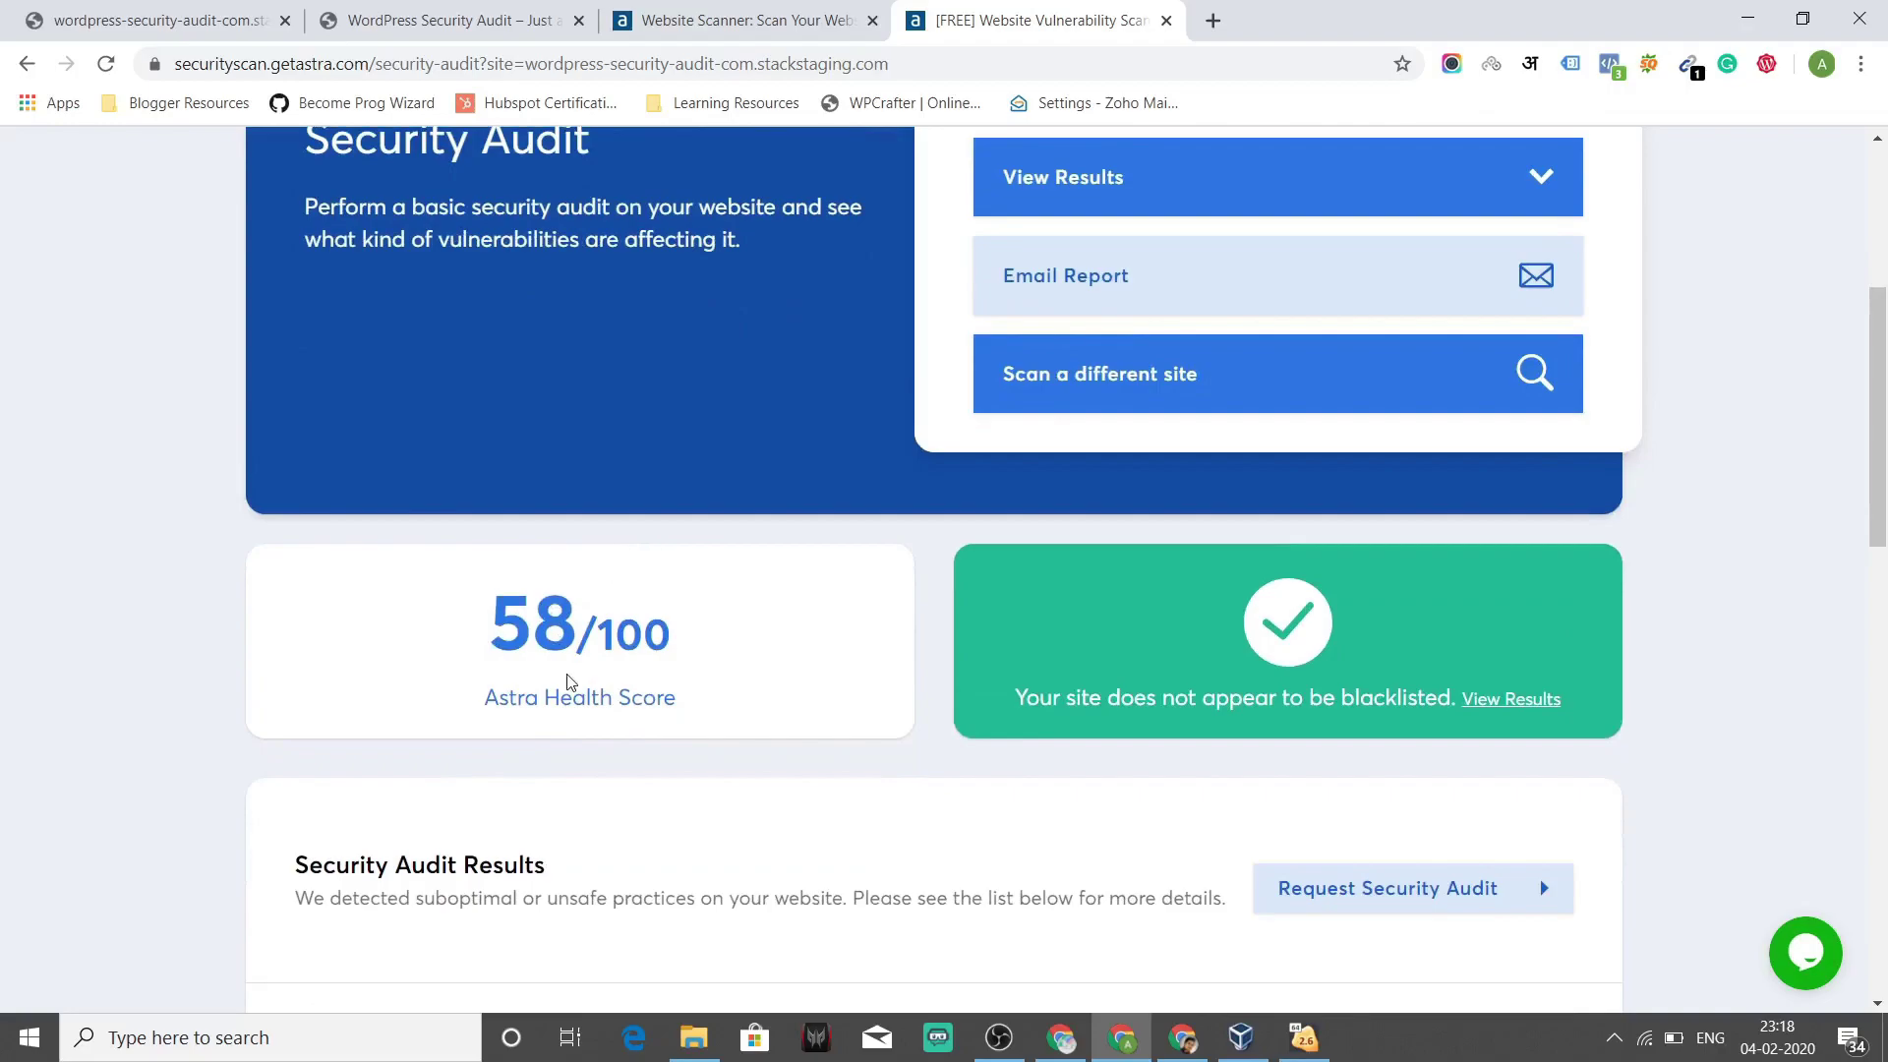
{"action": "scroll", "coordinate": [798, 623], "scroll_direction": "down", "scroll_amount": 3}
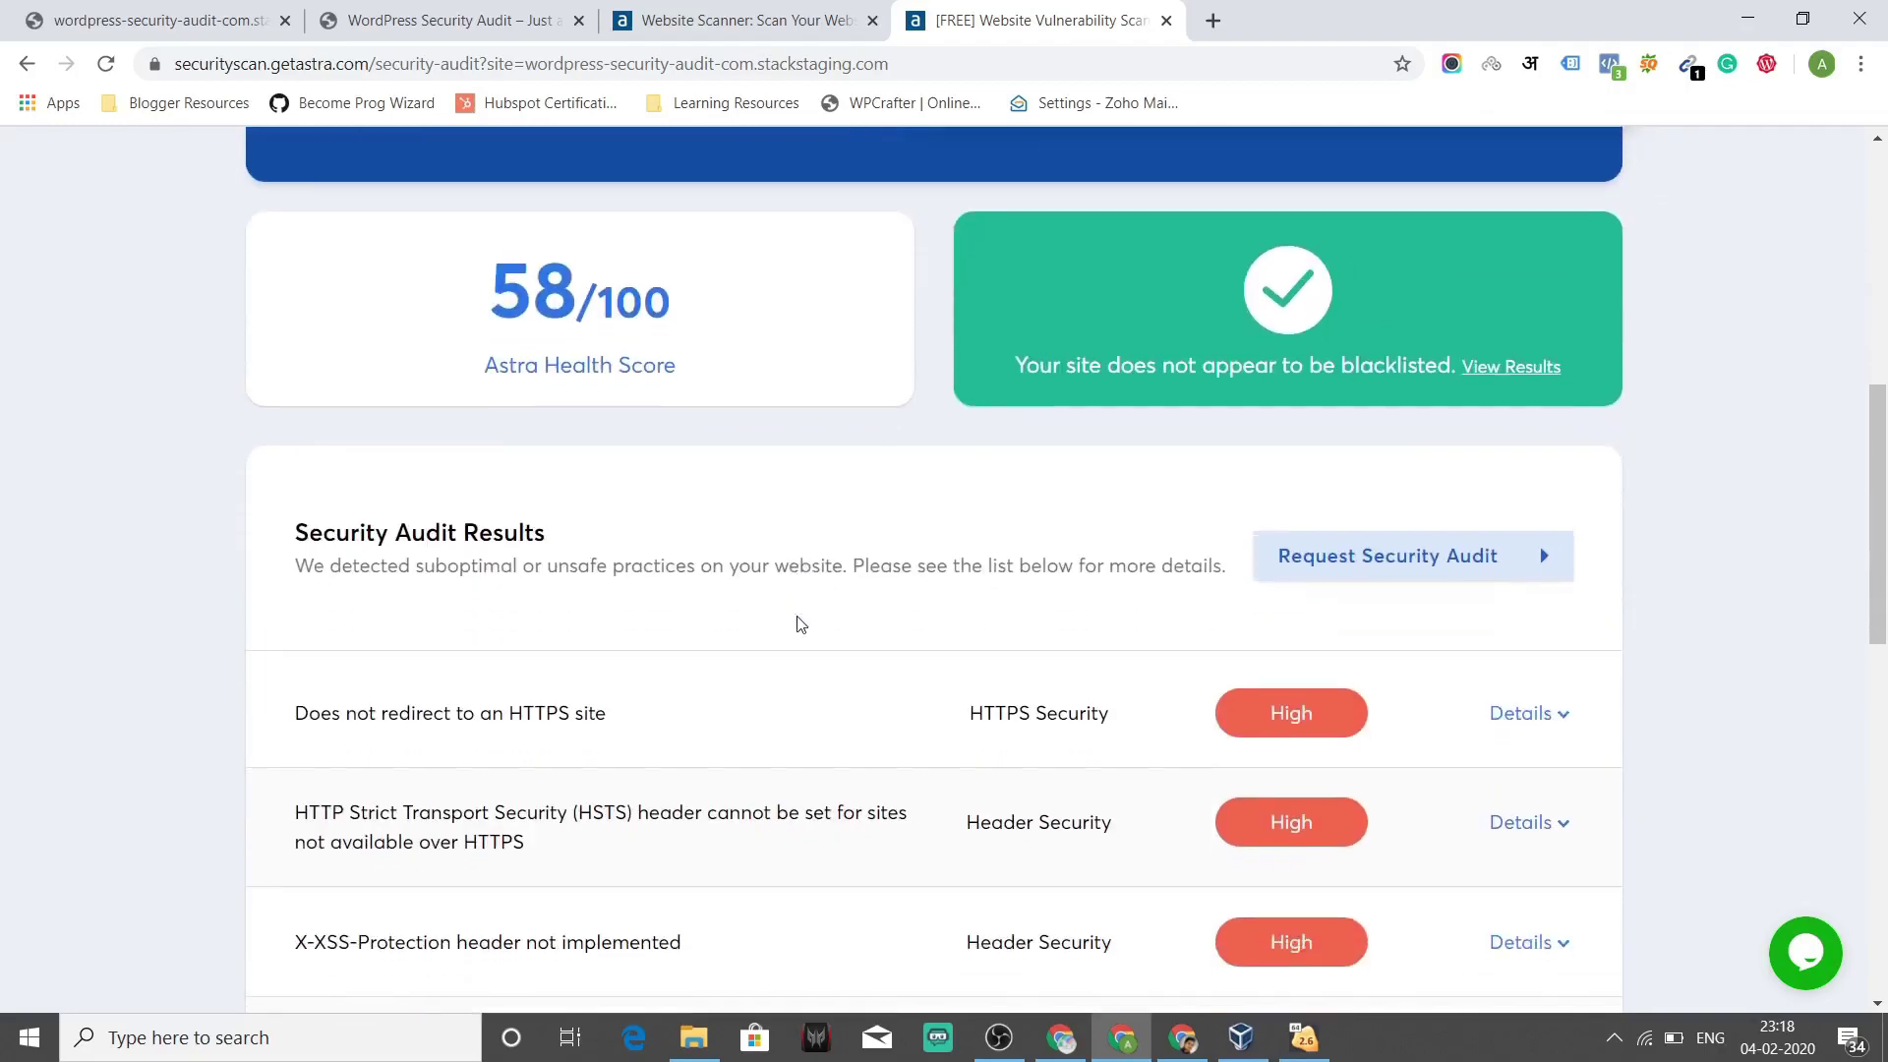
{"action": "scroll", "coordinate": [799, 619], "scroll_direction": "down", "scroll_amount": 1}
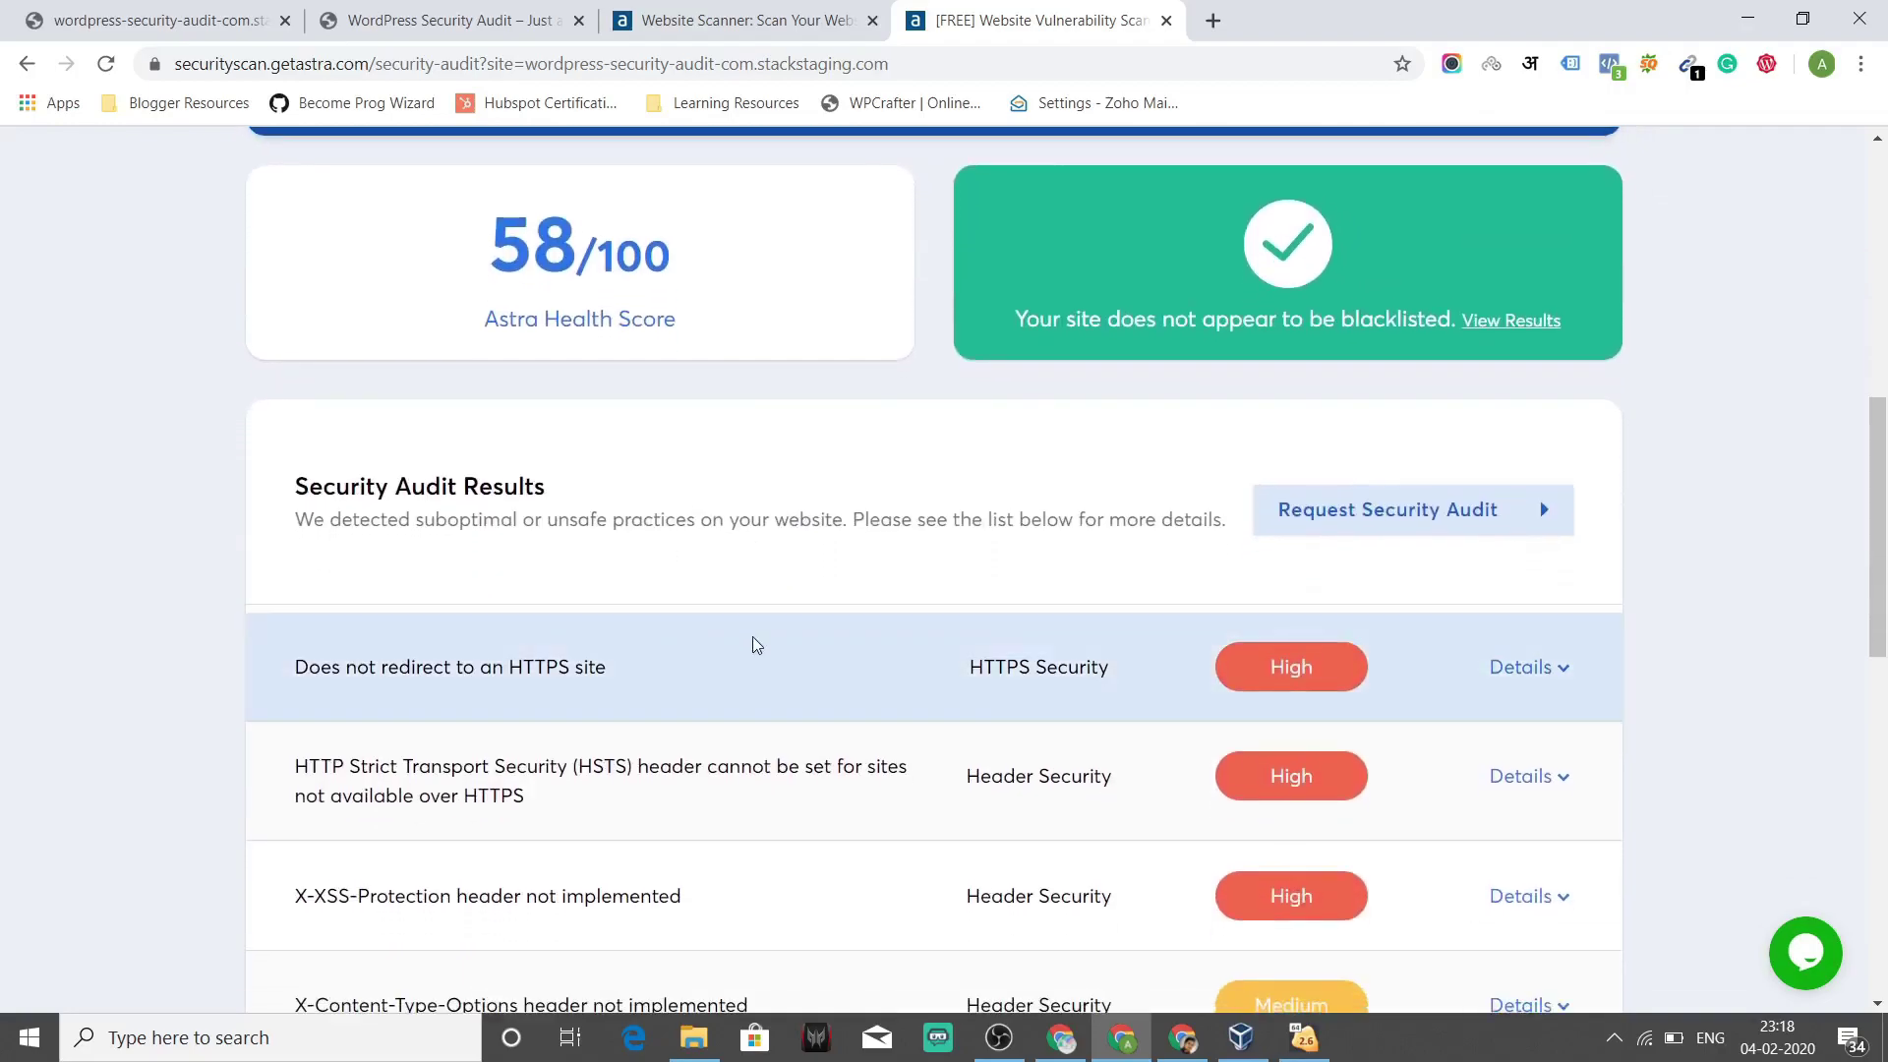
{"action": "scroll", "coordinate": [753, 645], "scroll_direction": "down", "scroll_amount": 1}
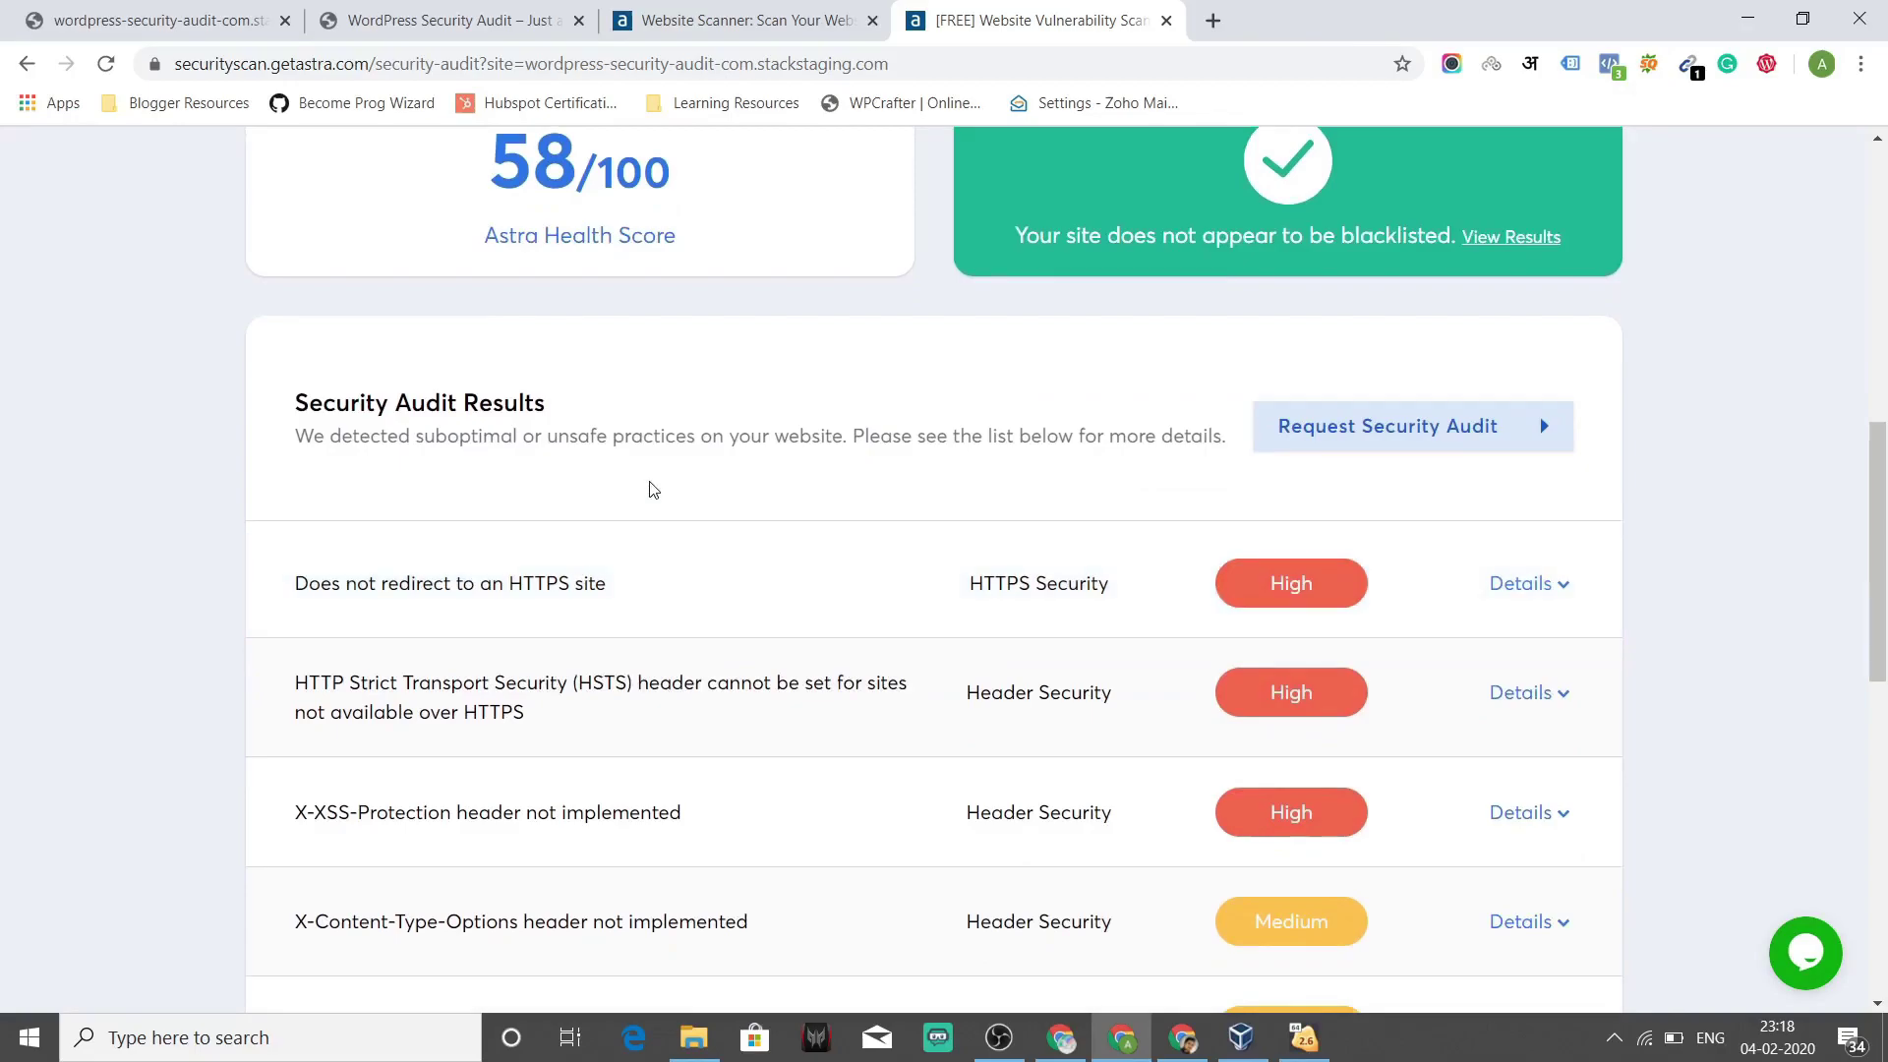
Check the staging site's home page, then return to Astra's audit and examine its header findings, health score and Email Report option
{"action": "left_click", "coordinate": [445, 11]}
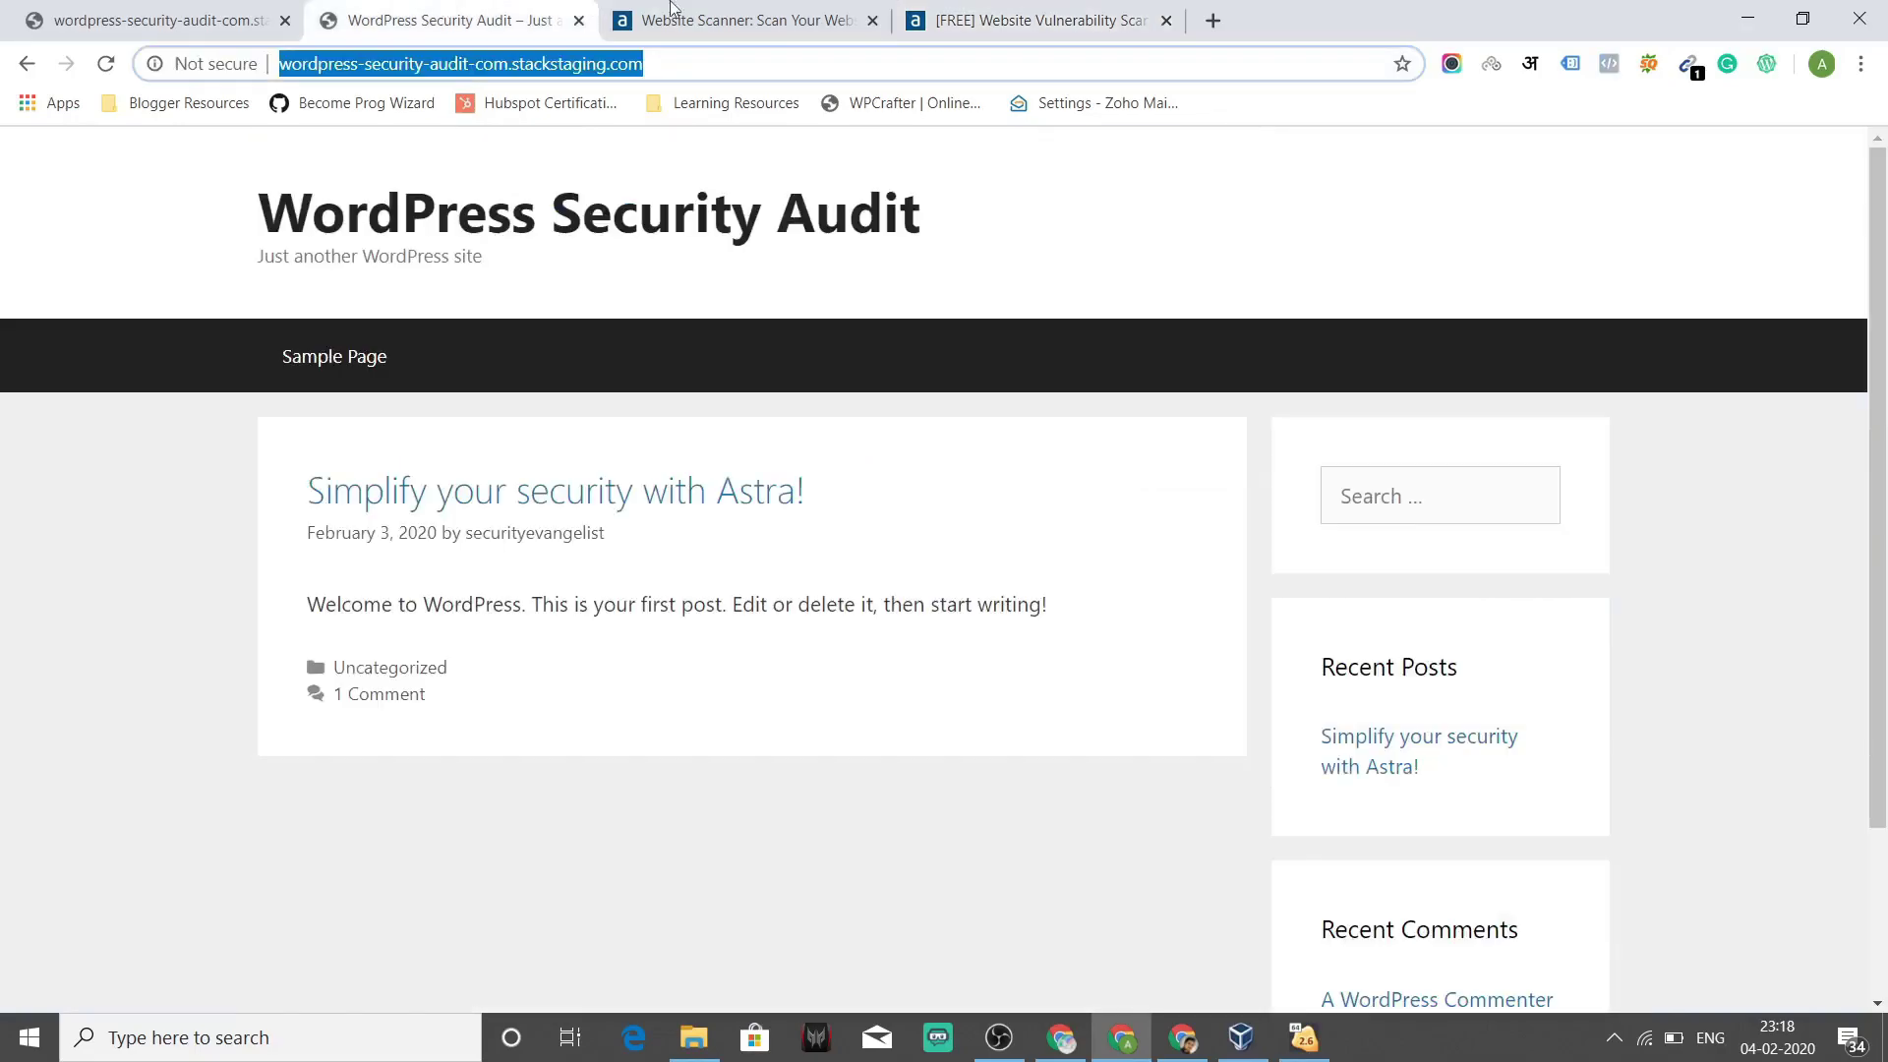
{"action": "left_click", "coordinate": [944, 20]}
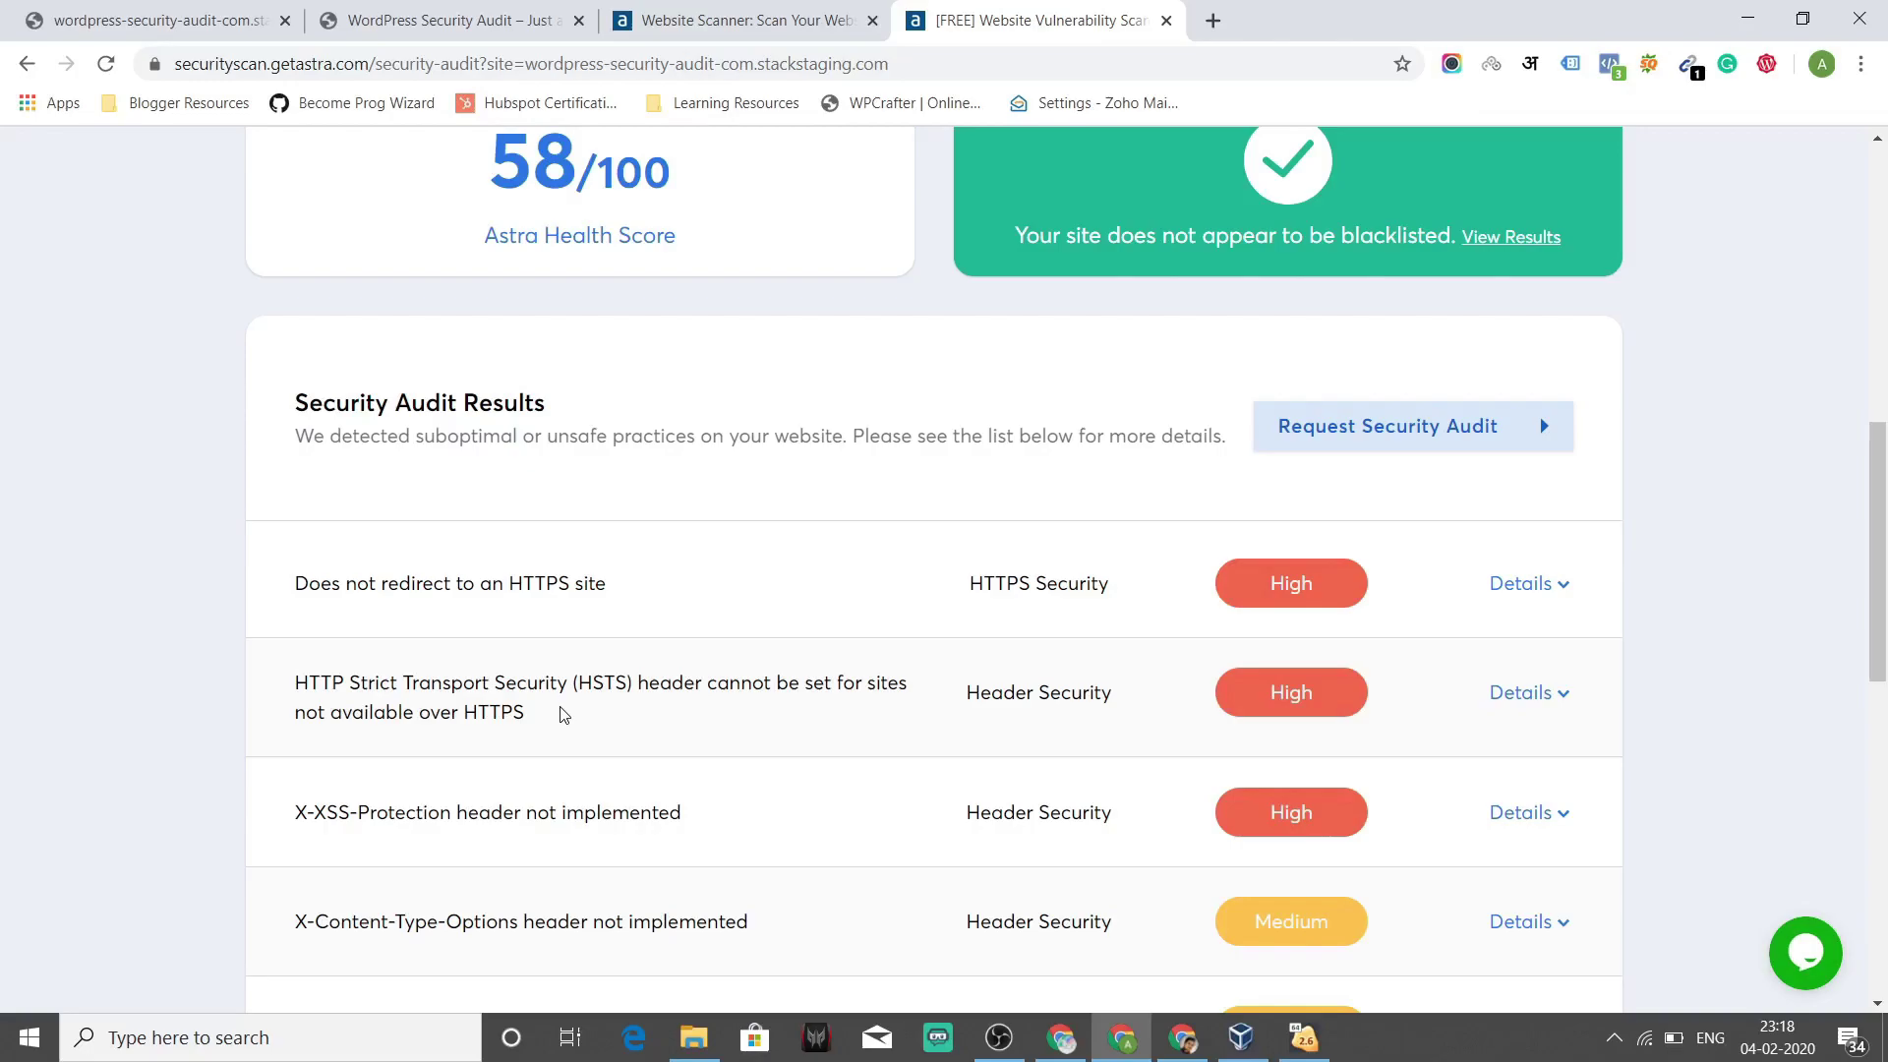
{"action": "scroll", "coordinate": [563, 715], "scroll_direction": "down", "scroll_amount": 3}
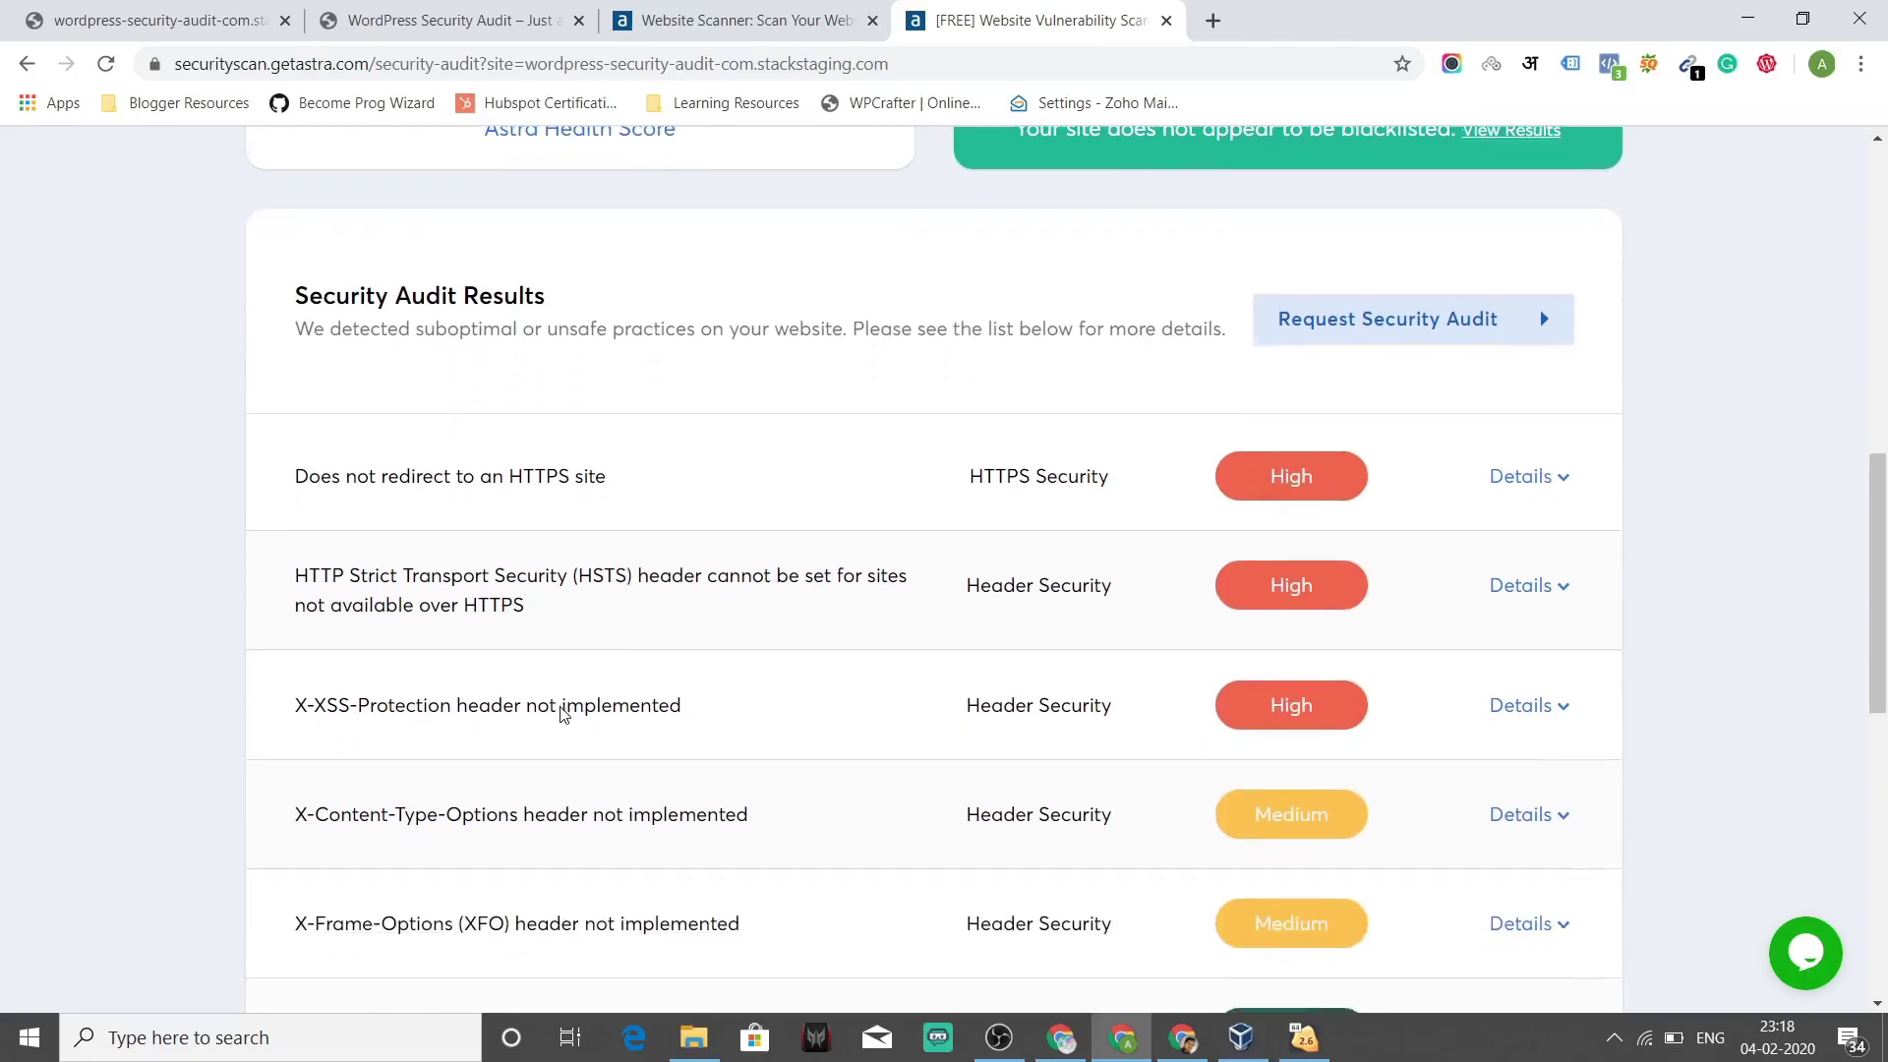
{"action": "scroll", "coordinate": [562, 707], "scroll_direction": "up", "scroll_amount": 2}
{"action": "scroll", "coordinate": [562, 707], "scroll_direction": "up", "scroll_amount": 2}
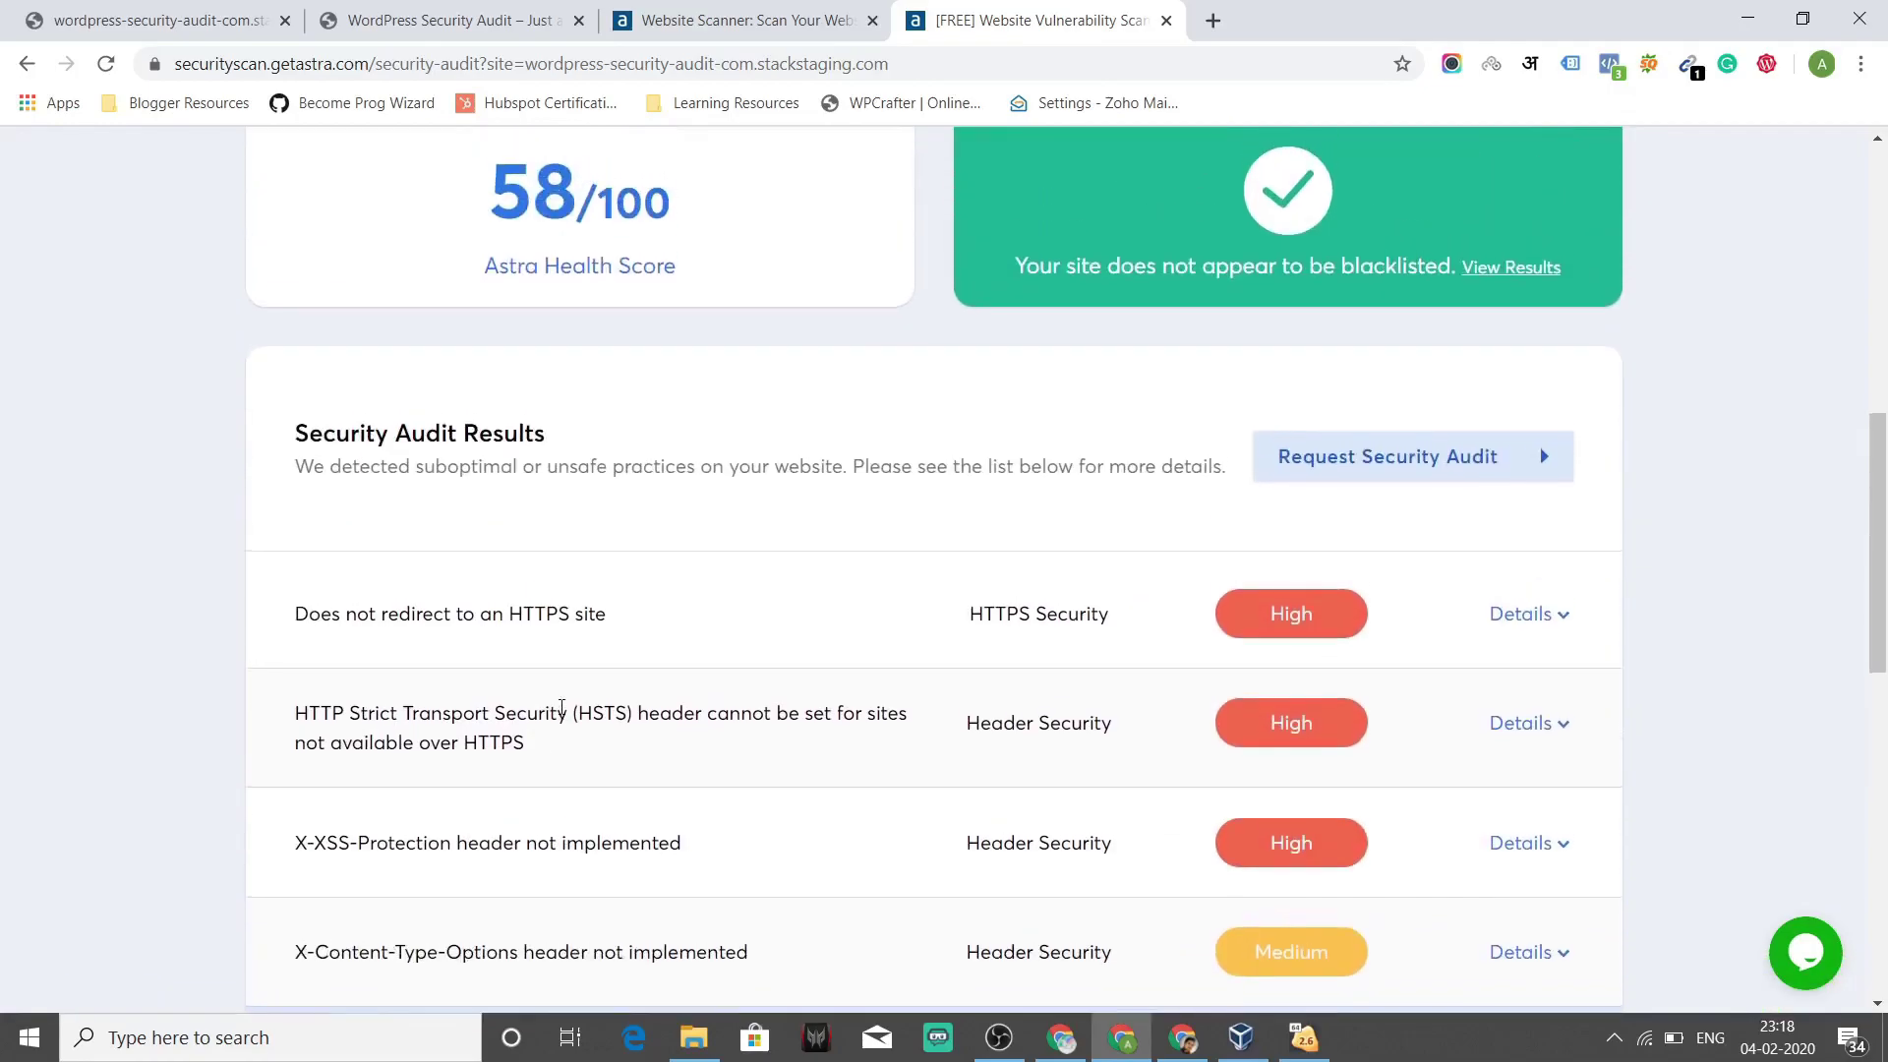
{"action": "scroll", "coordinate": [564, 715], "scroll_direction": "up", "scroll_amount": 3}
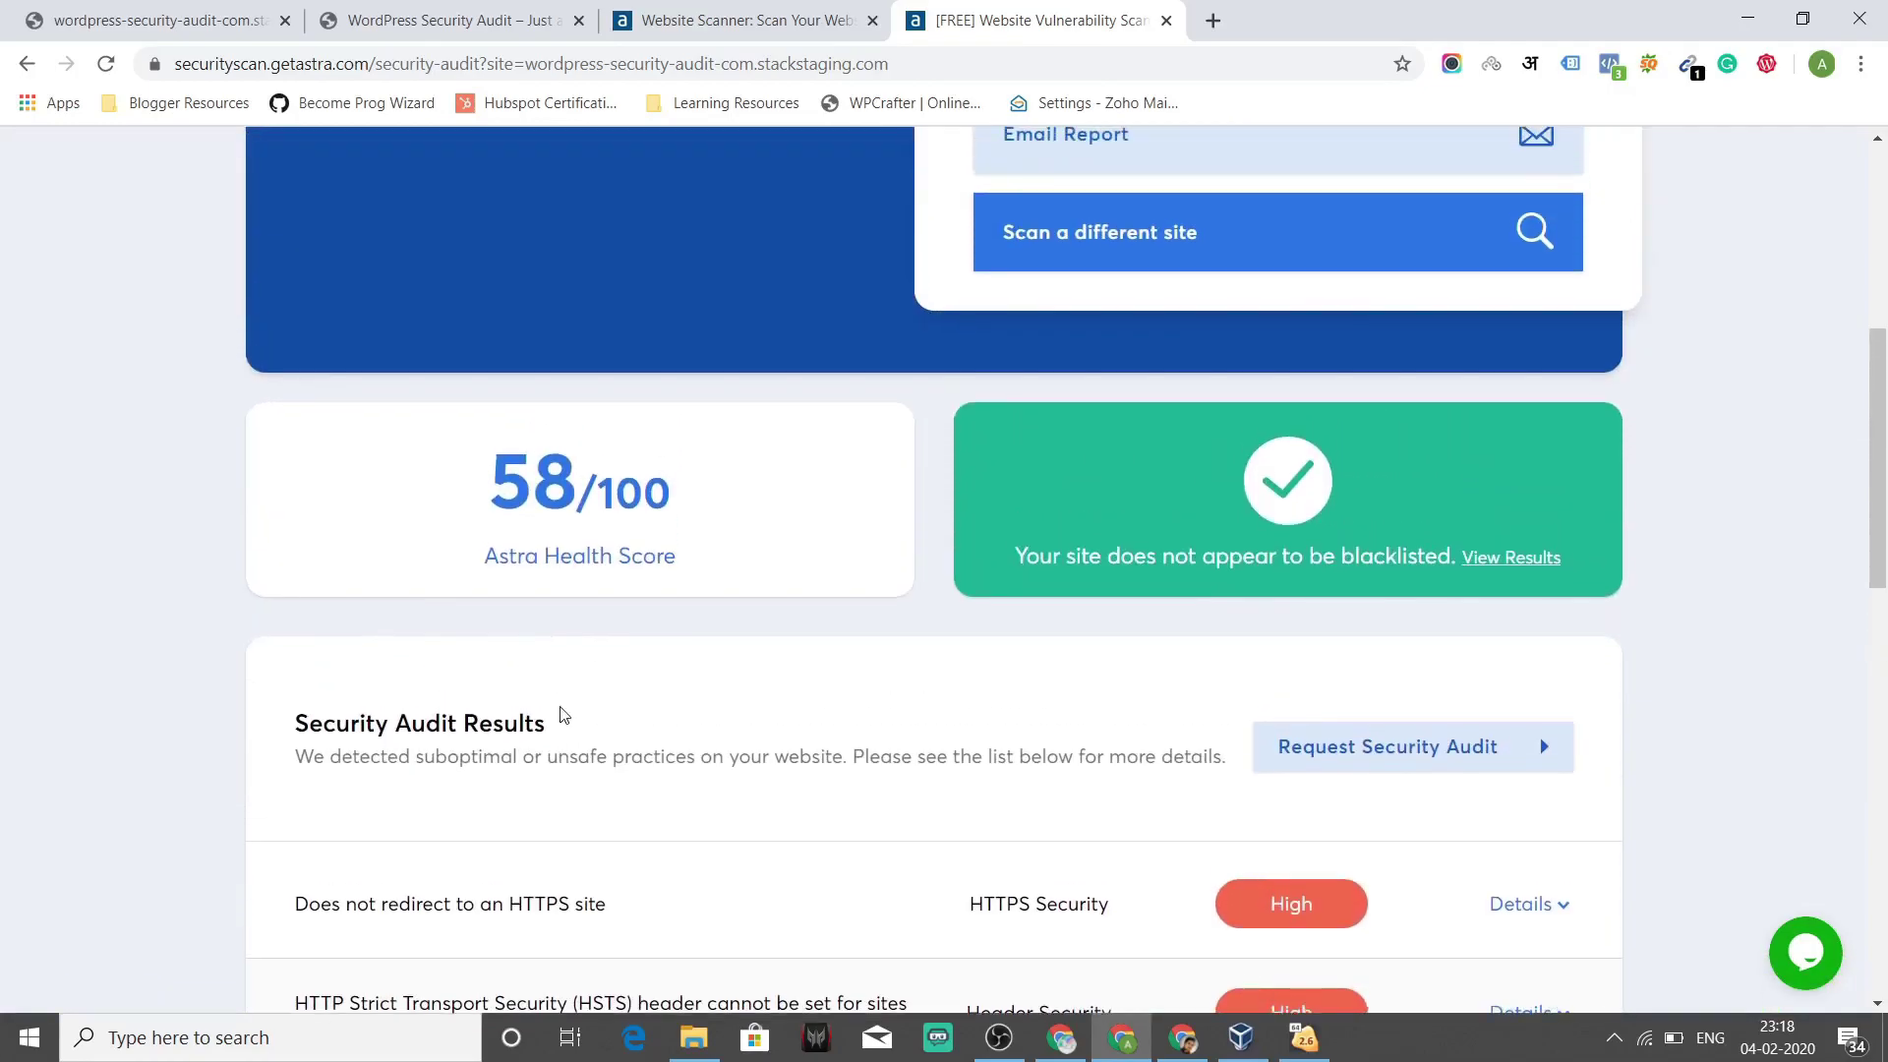
{"action": "scroll", "coordinate": [564, 715], "scroll_direction": "up", "scroll_amount": 1}
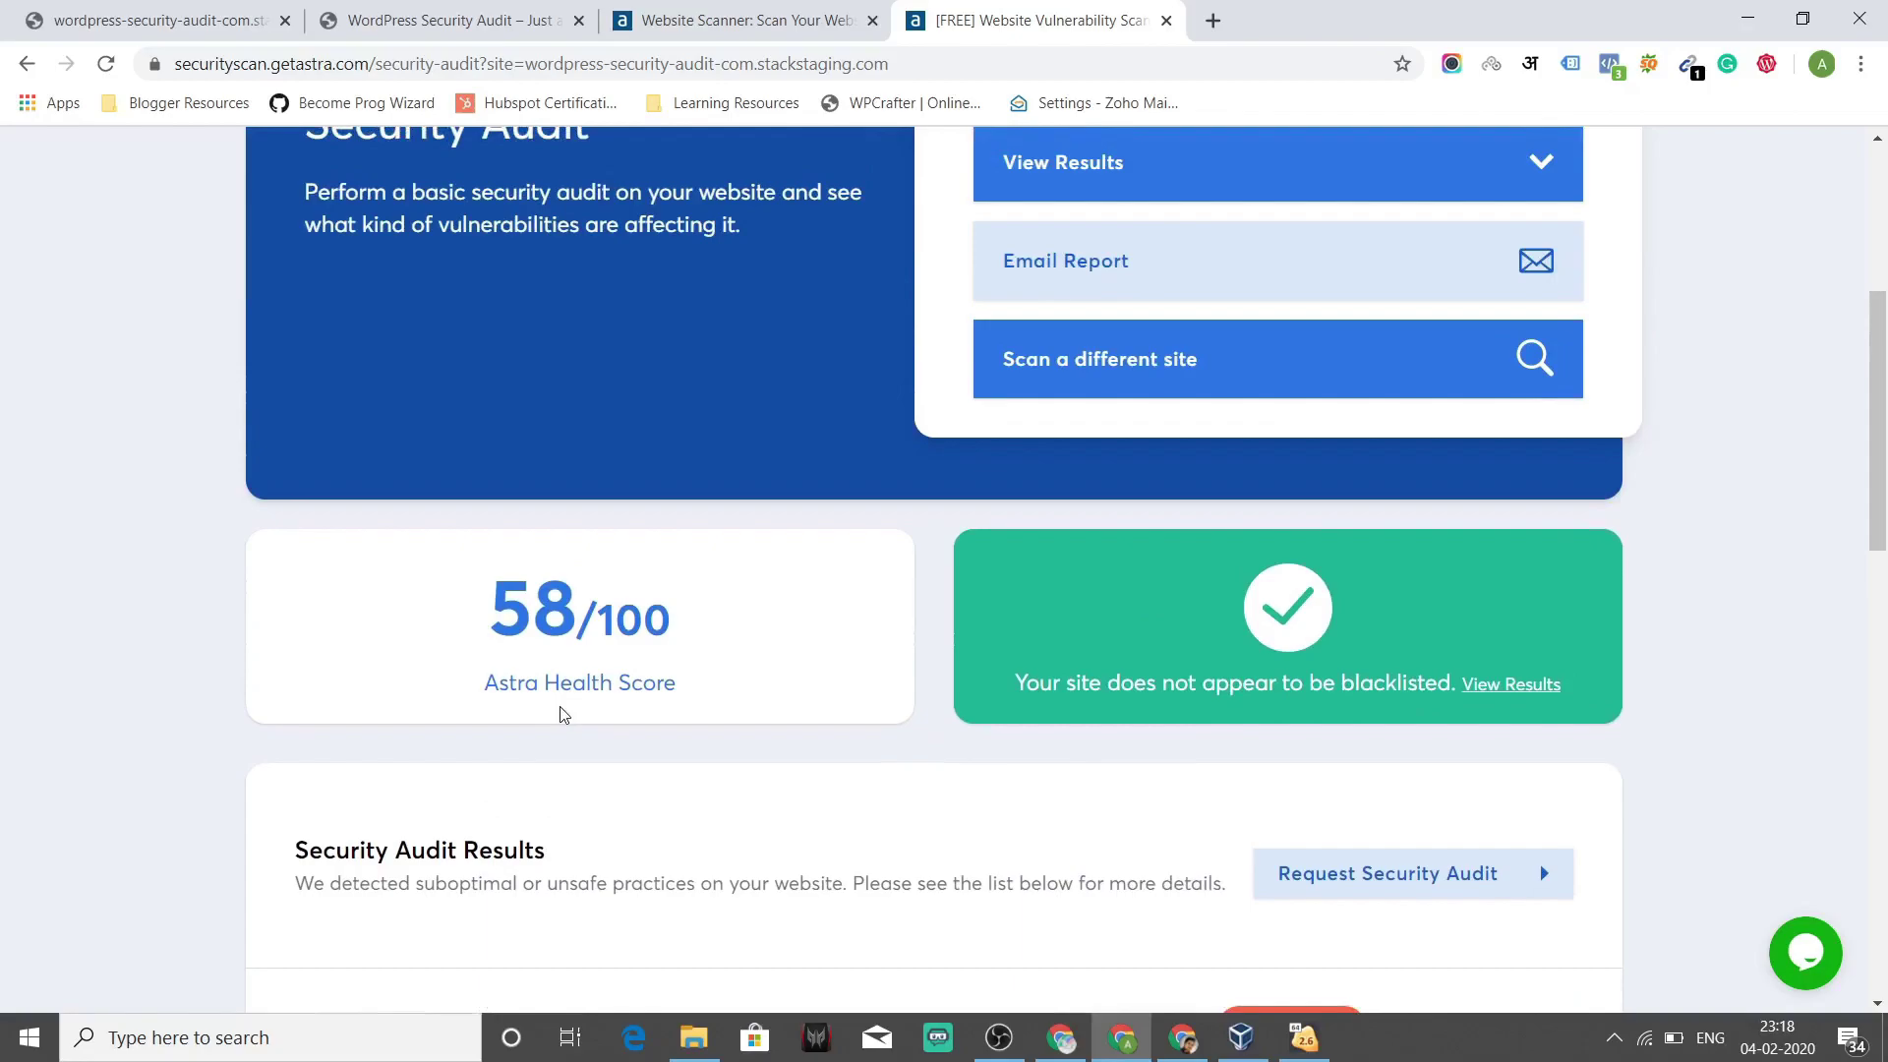
{"action": "scroll", "coordinate": [564, 715], "scroll_direction": "down", "scroll_amount": 1}
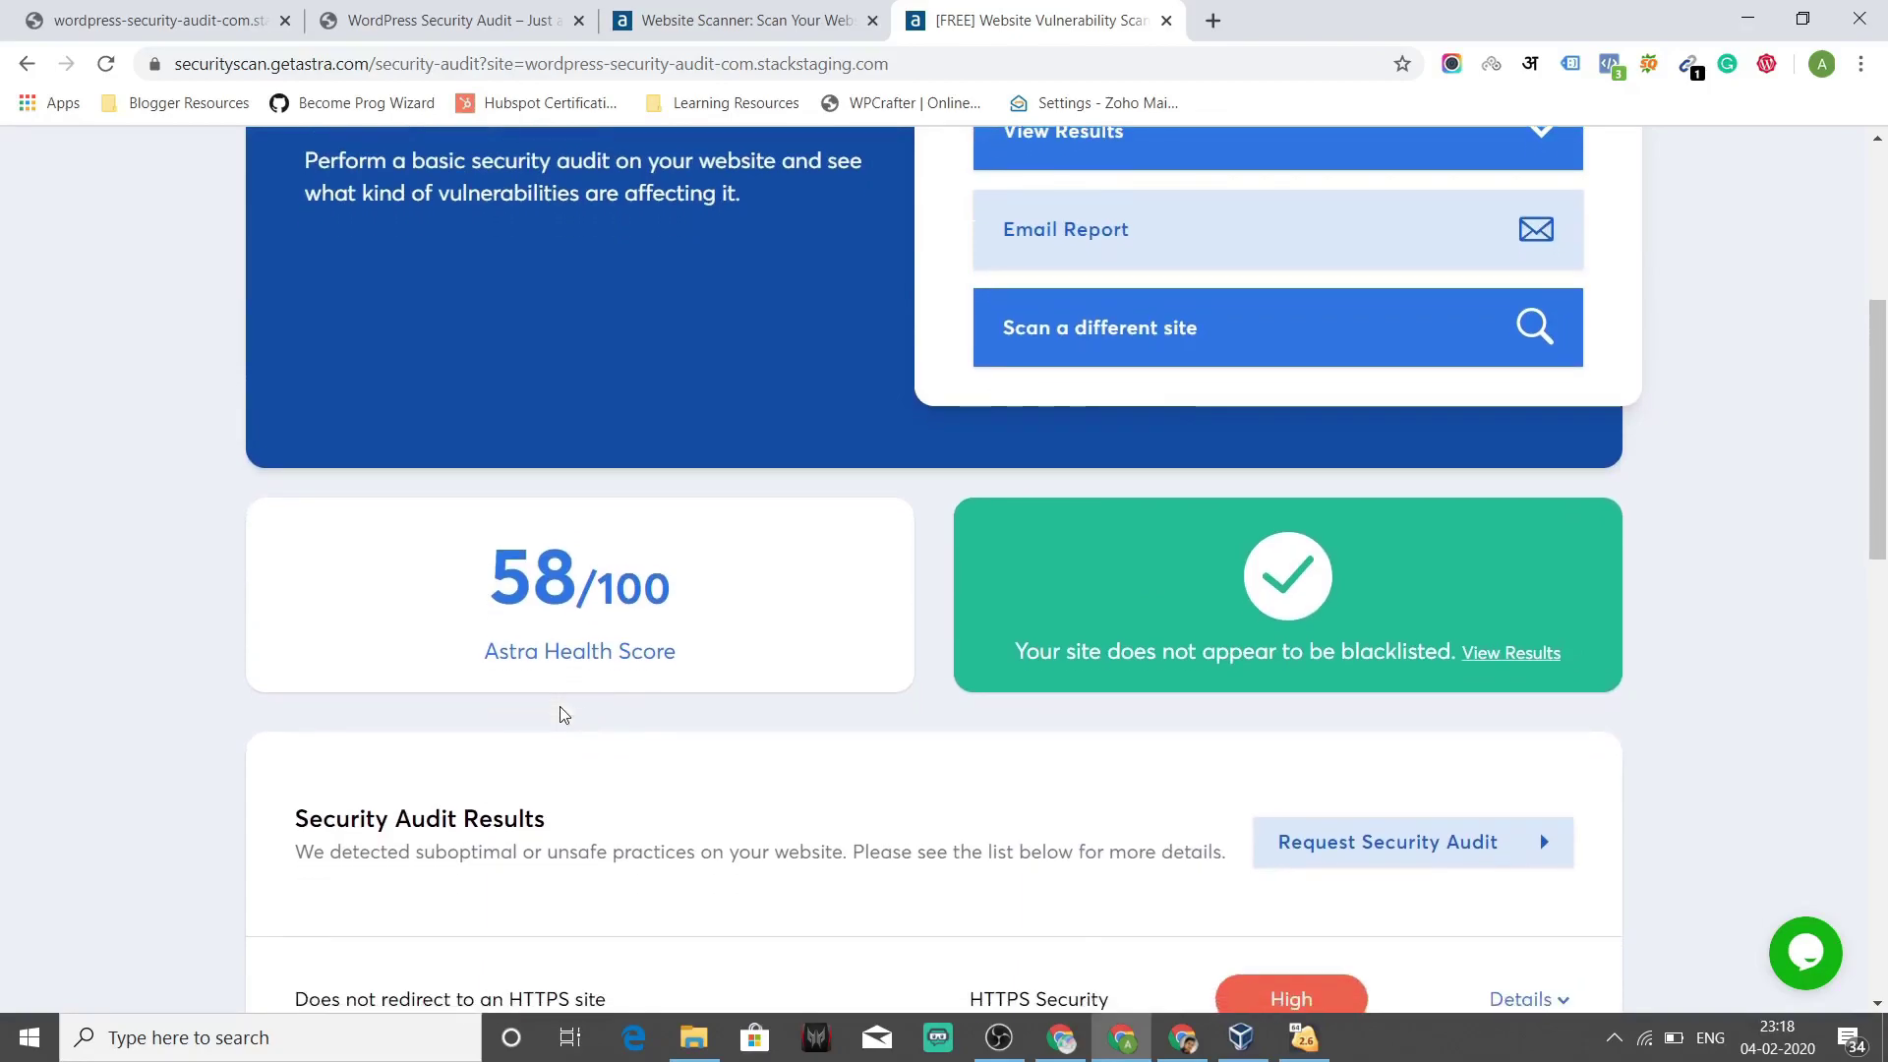
{"action": "scroll", "coordinate": [563, 715], "scroll_direction": "up", "scroll_amount": 3}
{"action": "scroll", "coordinate": [562, 715], "scroll_direction": "up", "scroll_amount": 1}
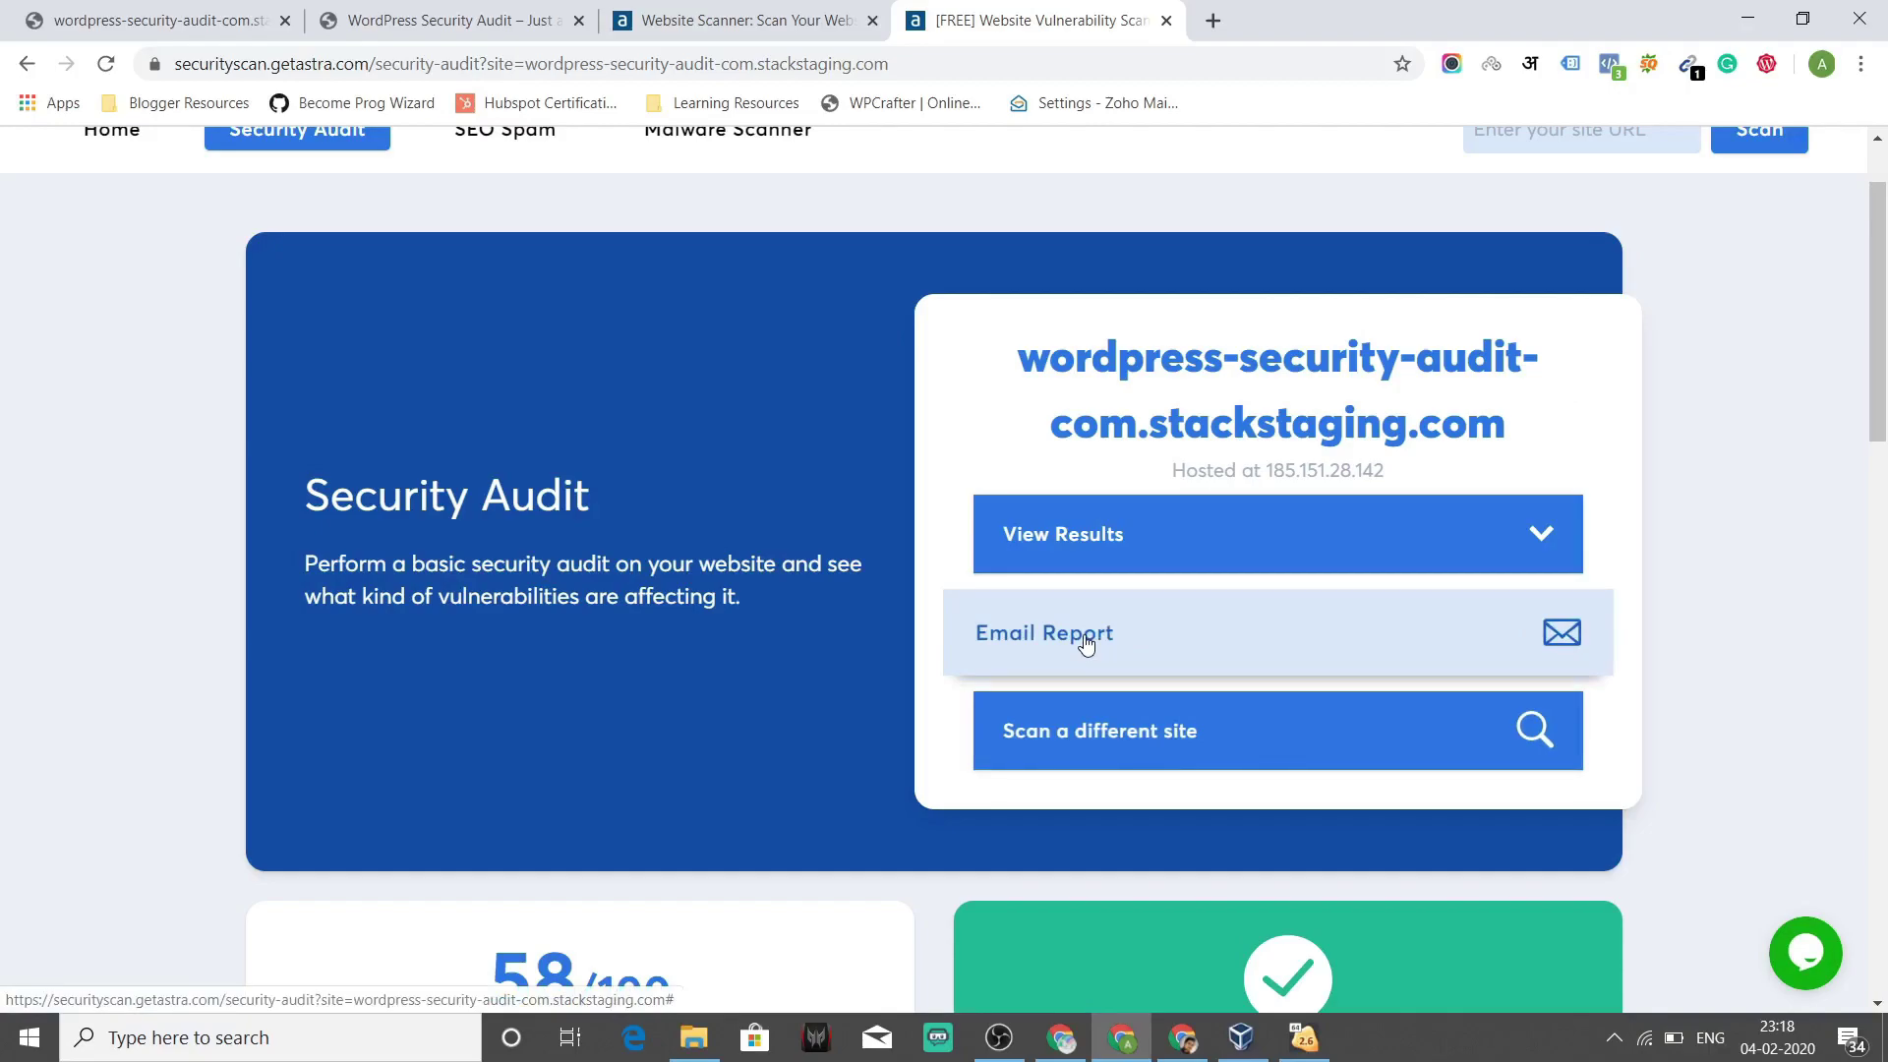
{"action": "scroll", "coordinate": [716, 664], "scroll_direction": "down", "scroll_amount": 8}
{"action": "scroll", "coordinate": [716, 664], "scroll_direction": "up", "scroll_amount": 10}
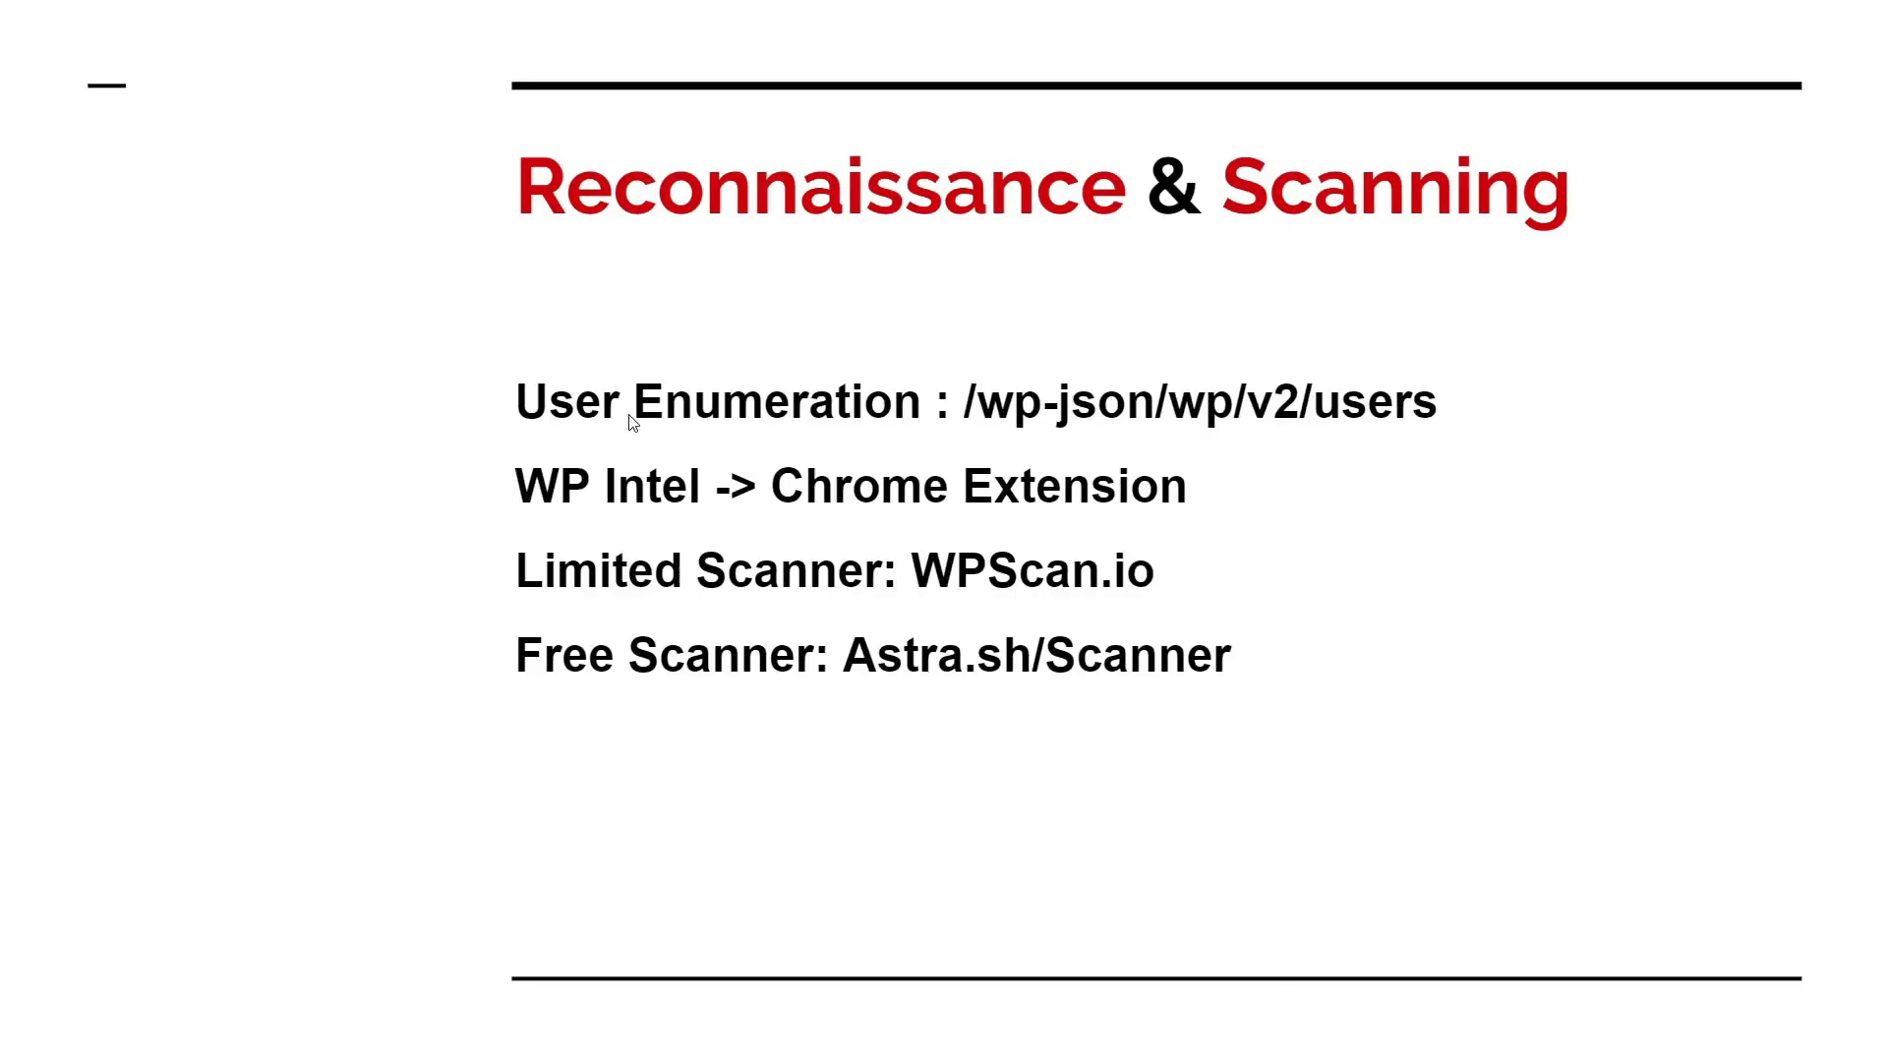
Switch to the Kali Linux terminal and review the WPScan report from its closing summary back to the scan command
{"action": "key", "text": "alt+Tab"}
{"action": "key", "text": "alt+Tab"}
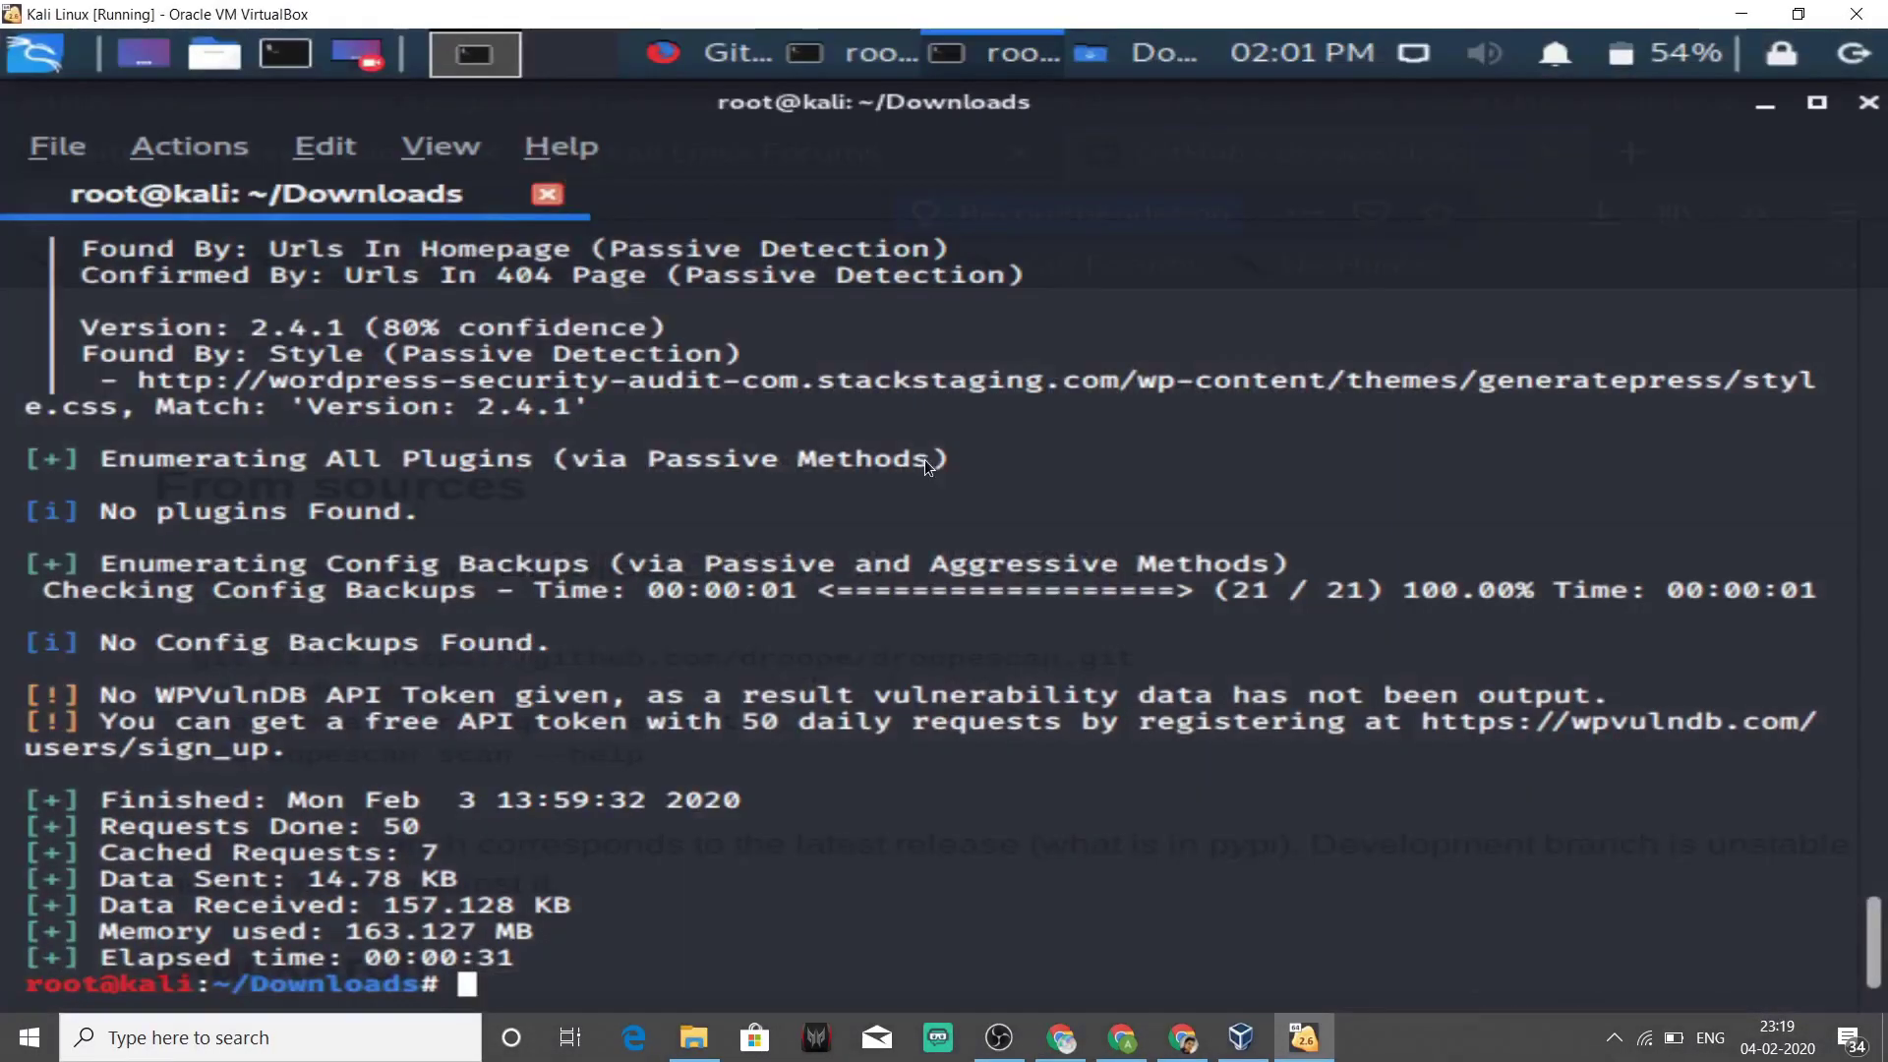
{"action": "scroll", "coordinate": [924, 458], "scroll_direction": "up", "scroll_amount": 11}
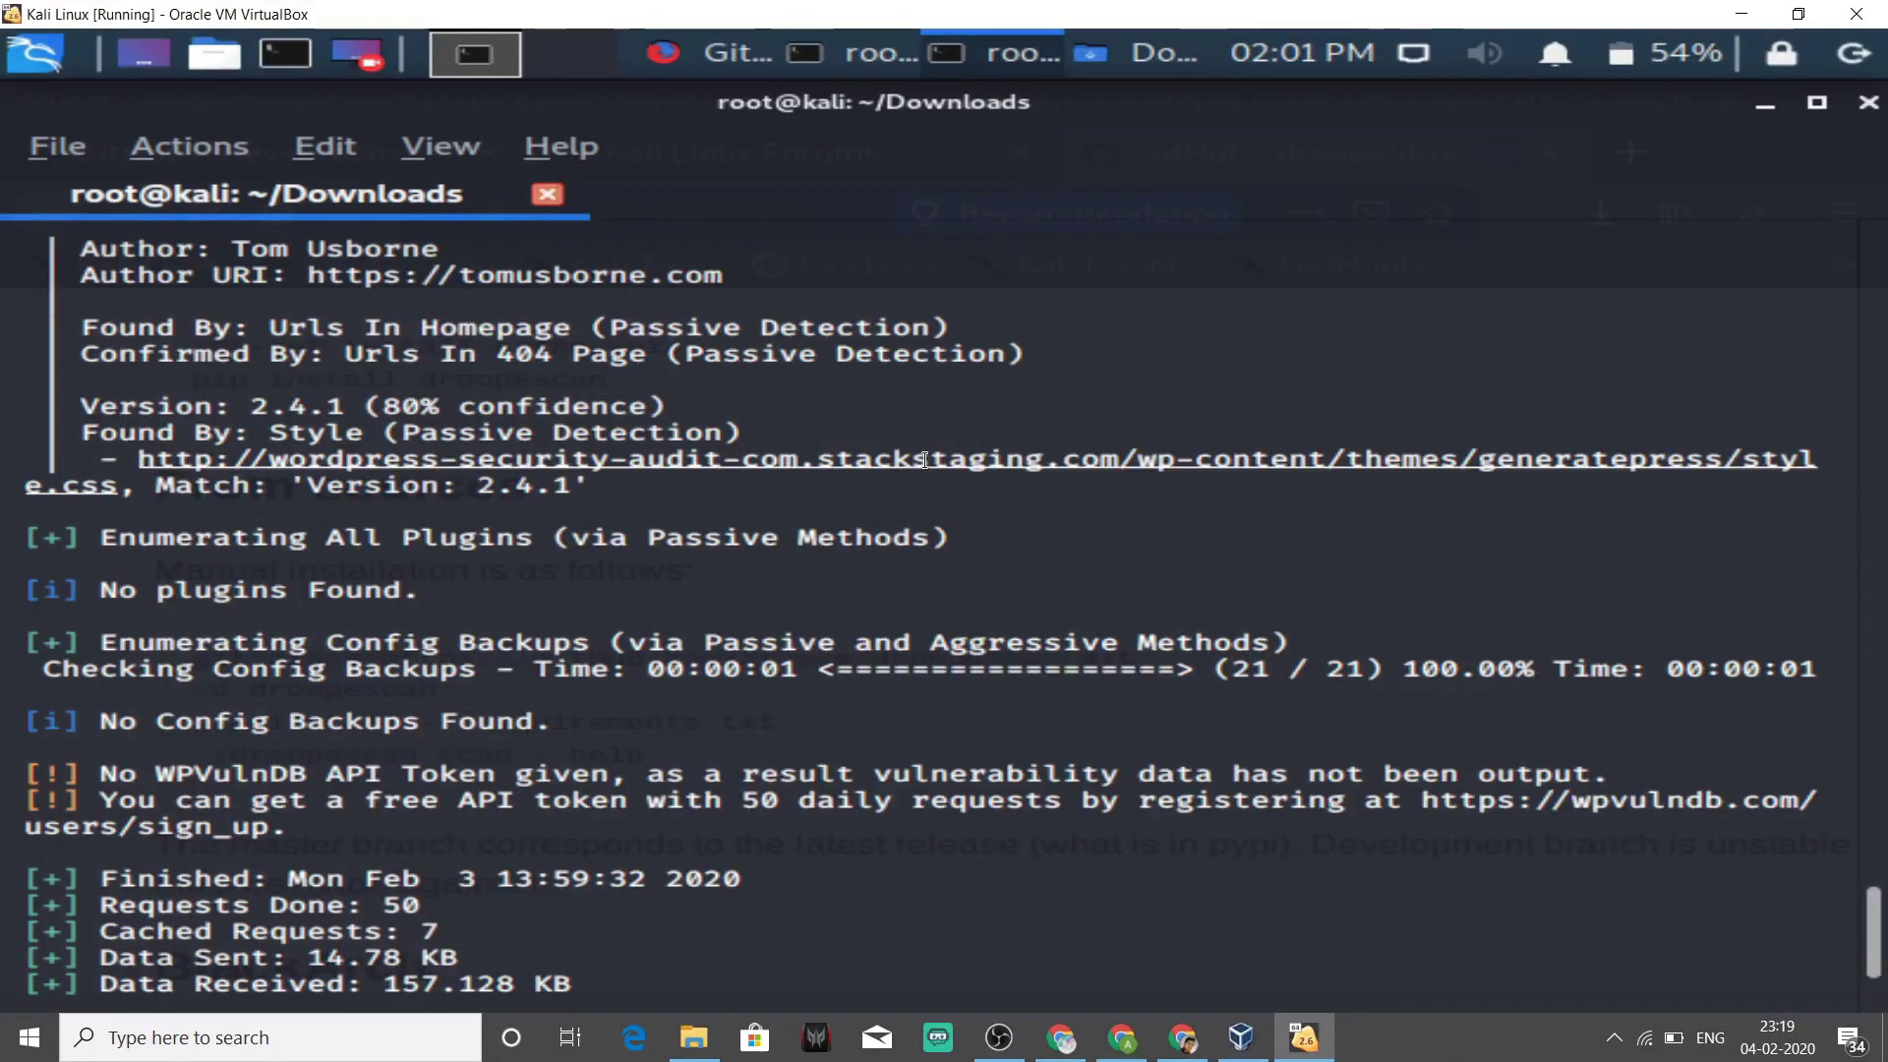
{"action": "scroll", "coordinate": [924, 458], "scroll_direction": "down", "scroll_amount": 11}
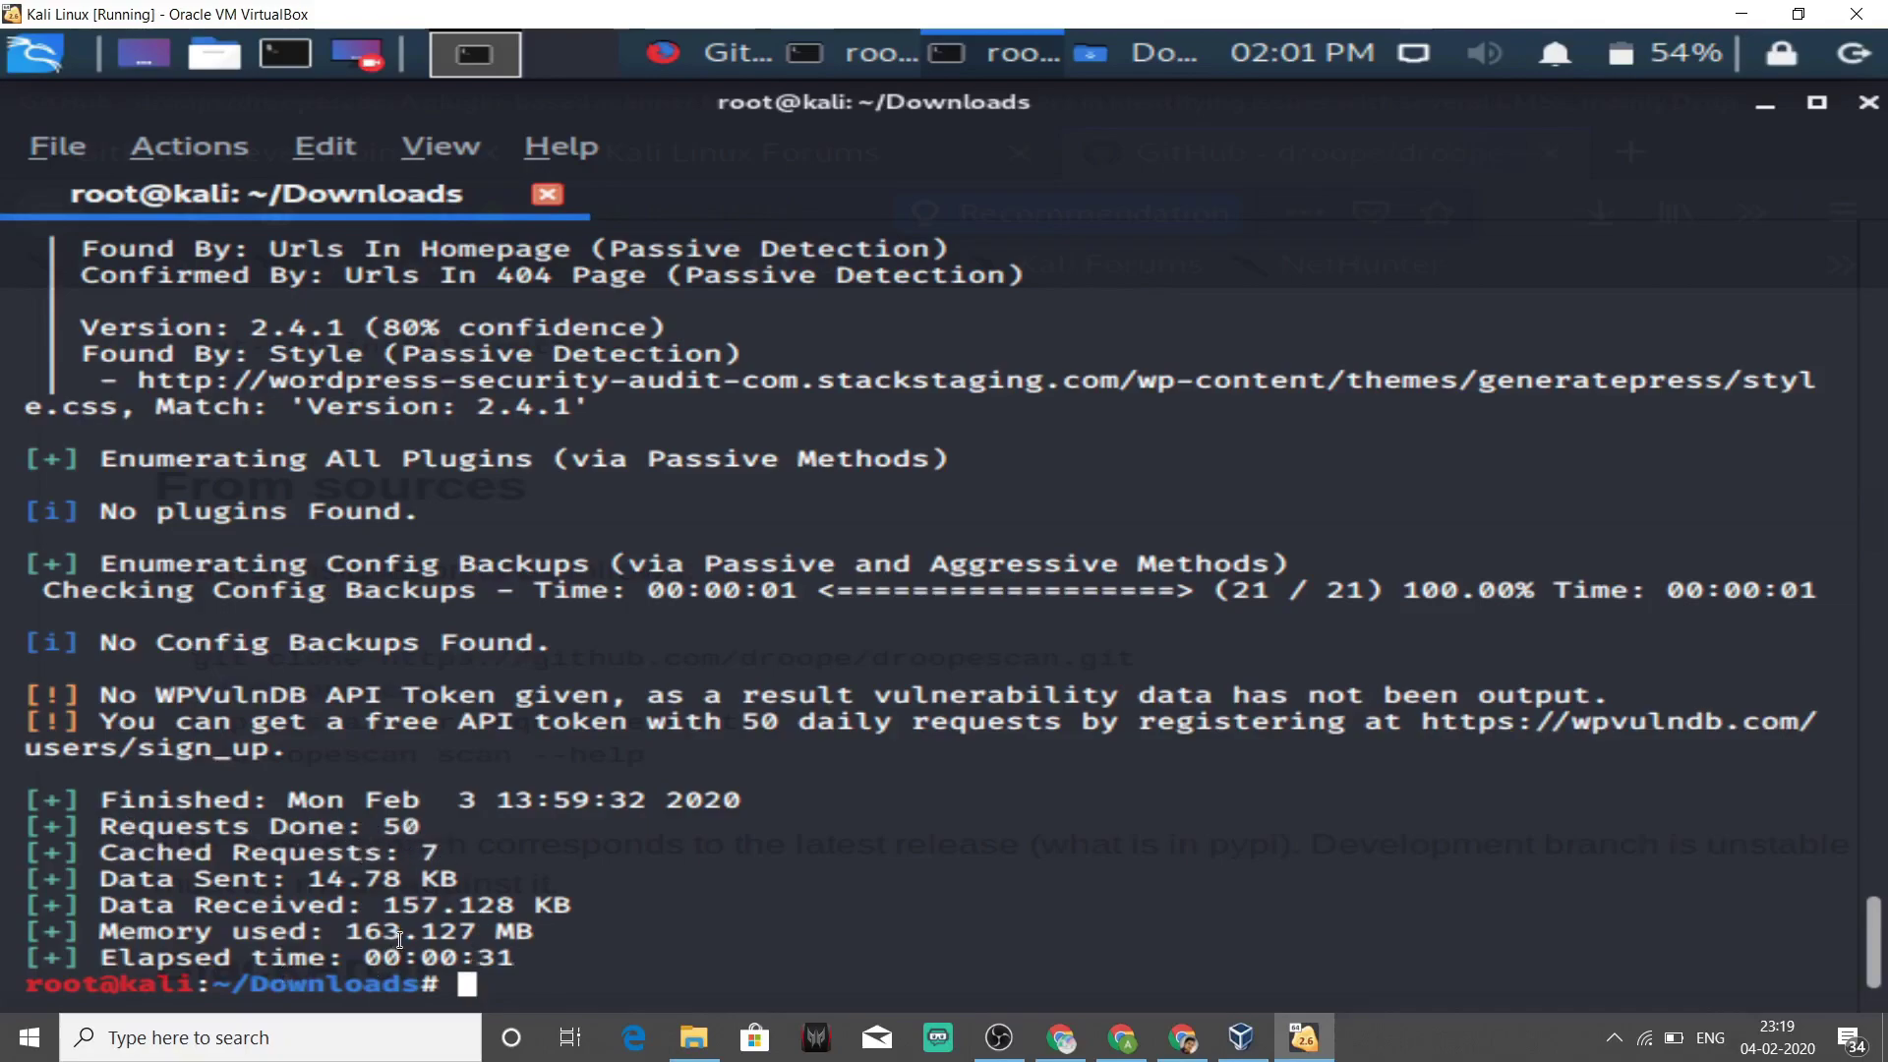
{"action": "scroll", "coordinate": [566, 834], "scroll_direction": "up", "scroll_amount": 15}
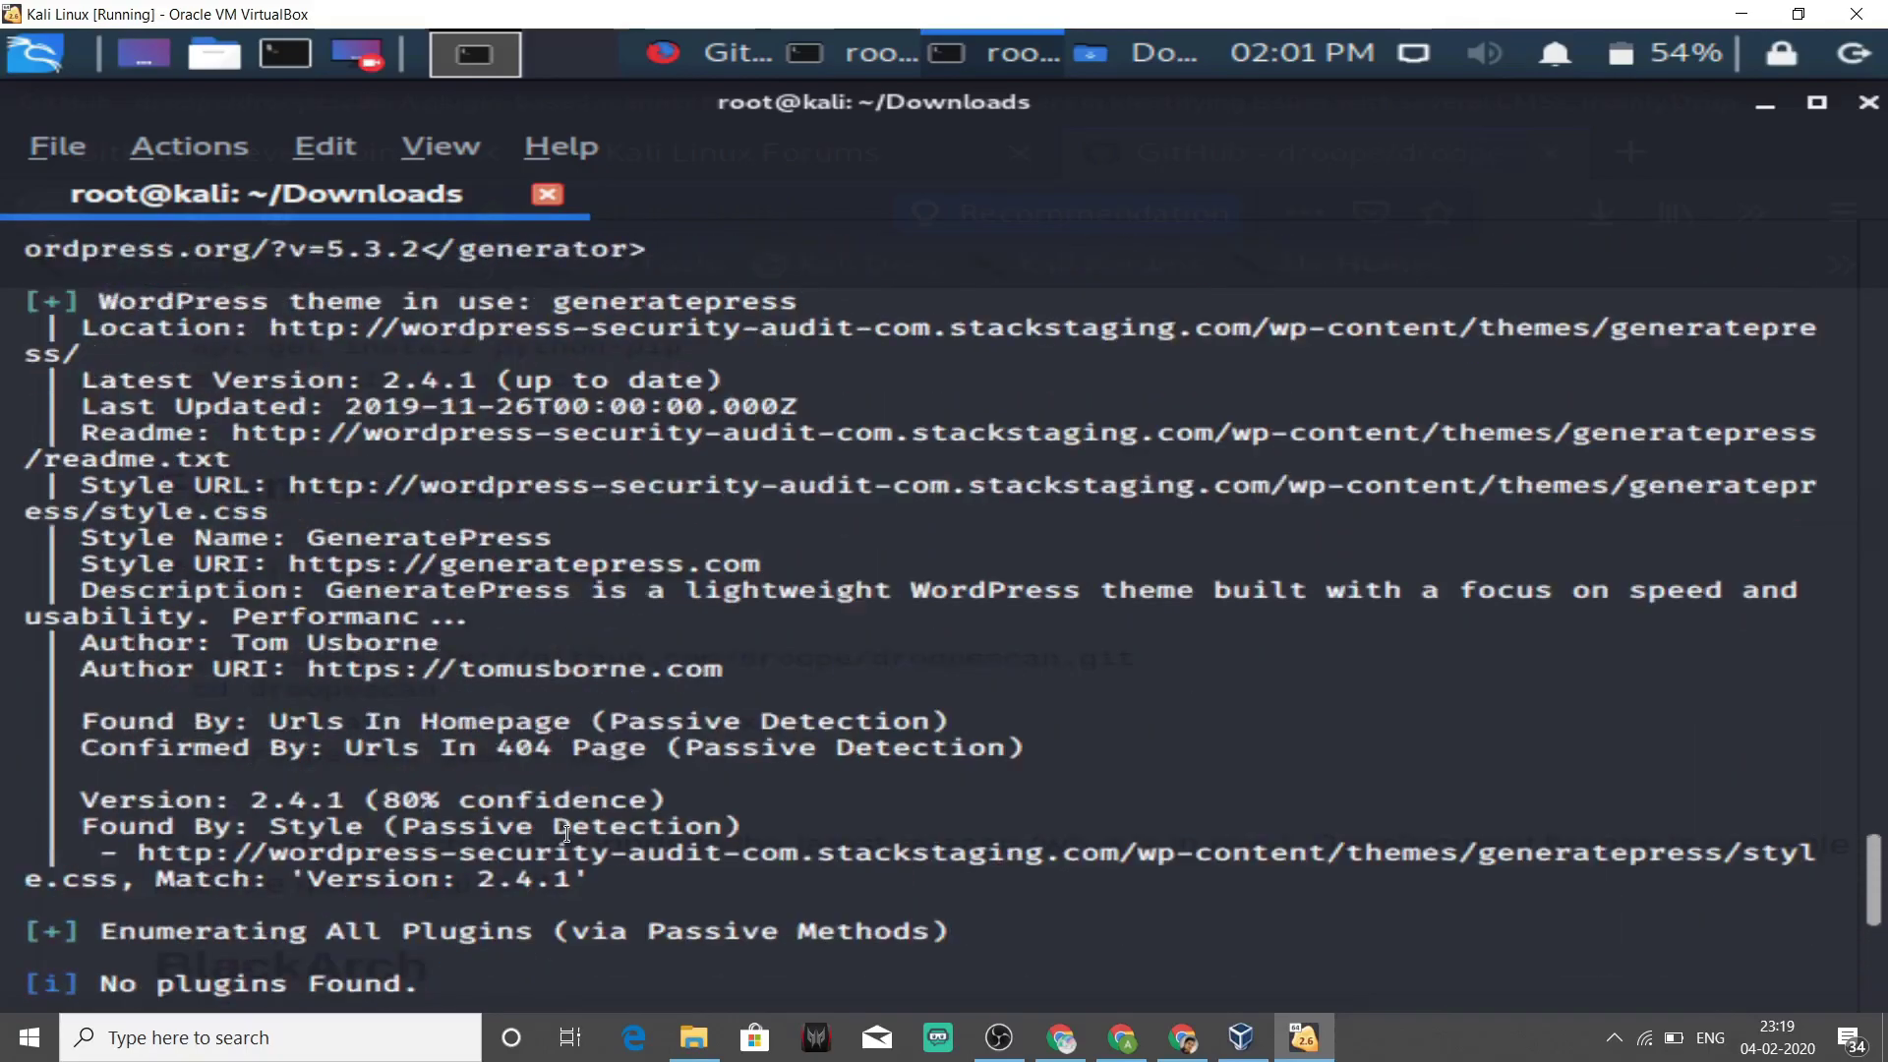
{"action": "scroll", "coordinate": [567, 834], "scroll_direction": "up", "scroll_amount": 7}
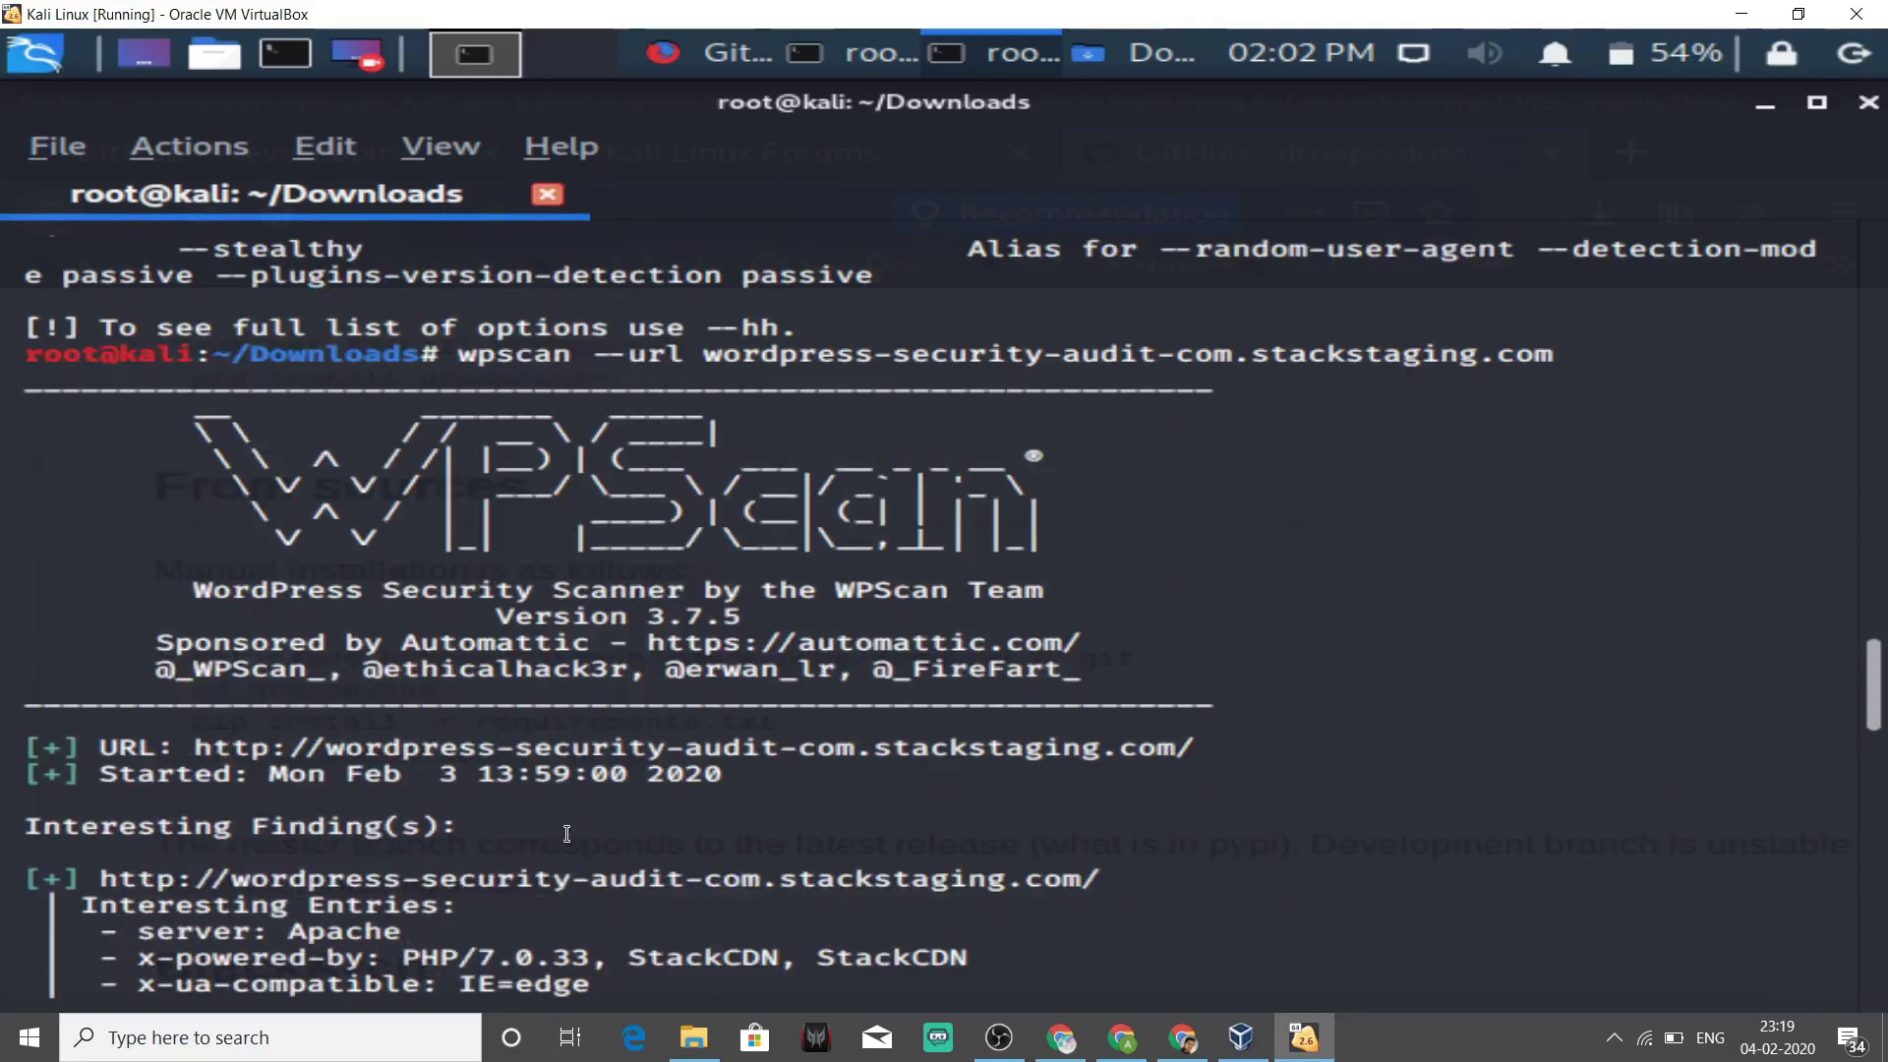
Examine WPScan's findings on the server headers, robots.txt, readme.html, wp-cron.php, WordPress version and active theme
{"action": "scroll", "coordinate": [567, 834], "scroll_direction": "down", "scroll_amount": 5}
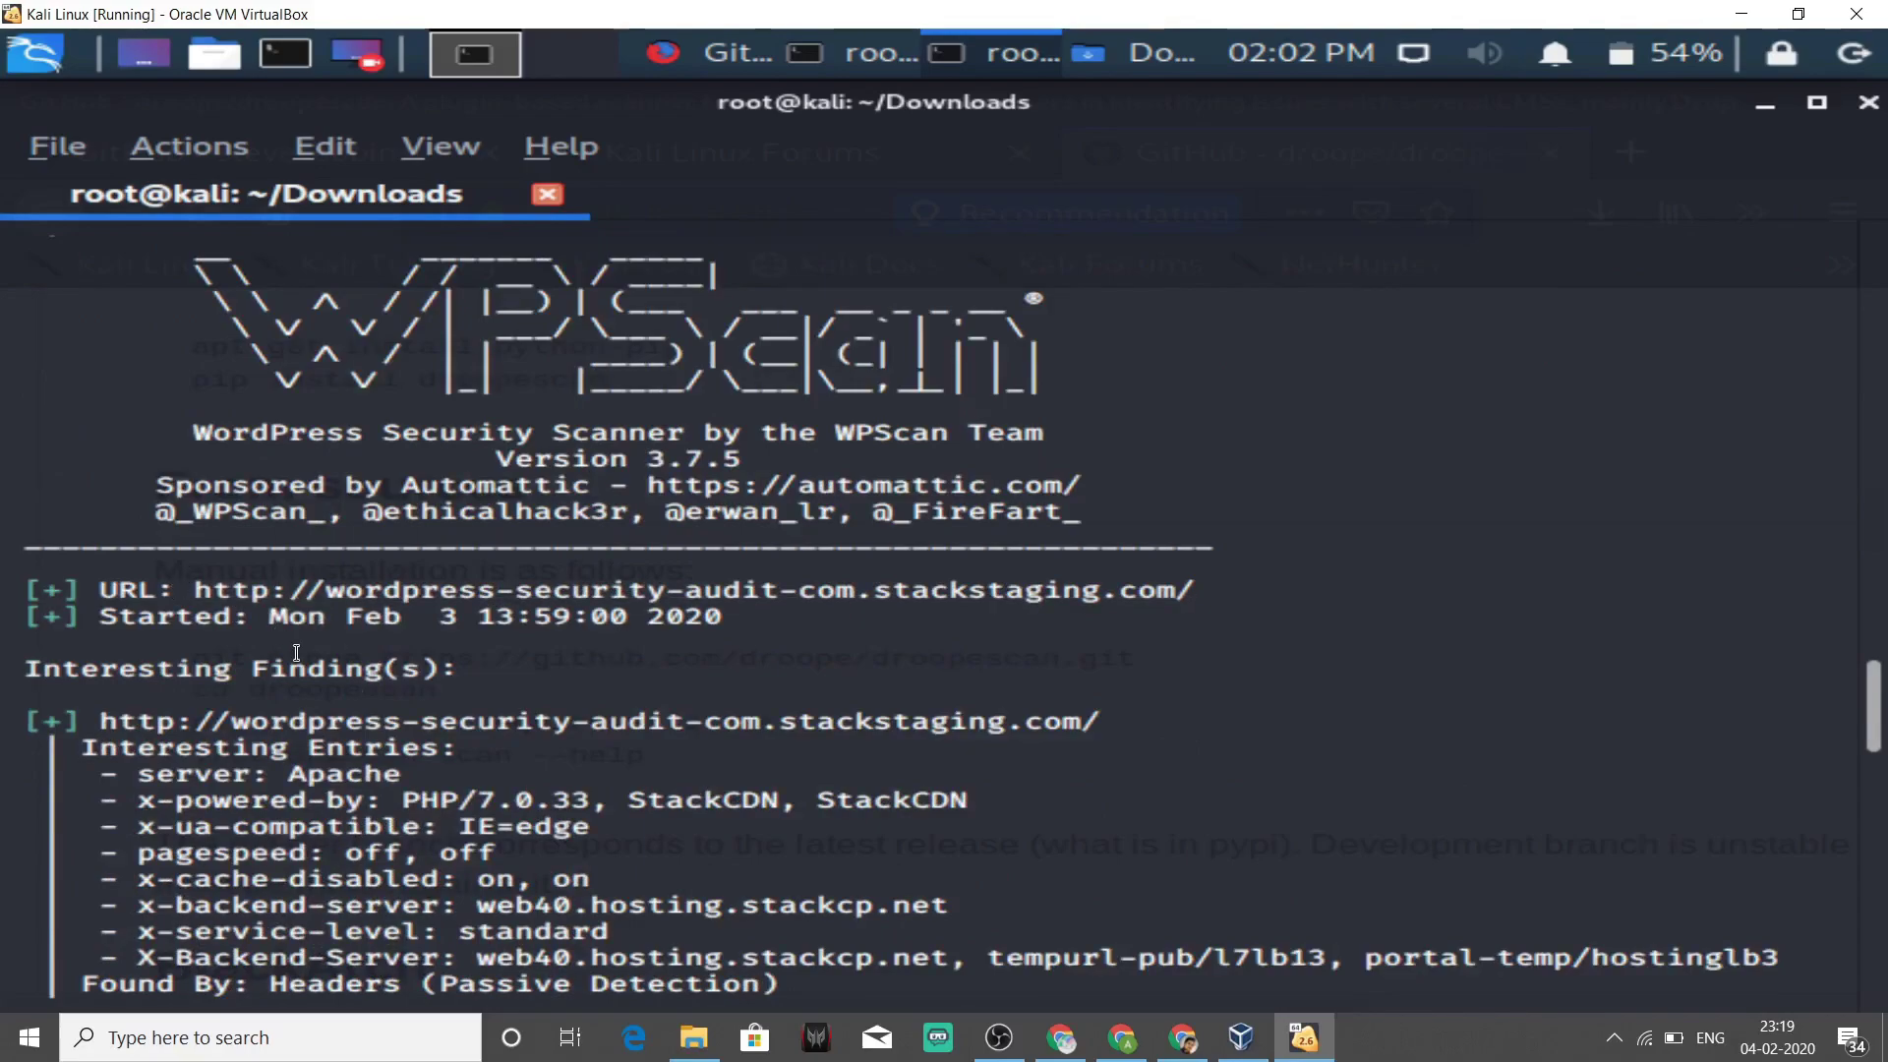
{"action": "scroll", "coordinate": [296, 653], "scroll_direction": "down", "scroll_amount": 1}
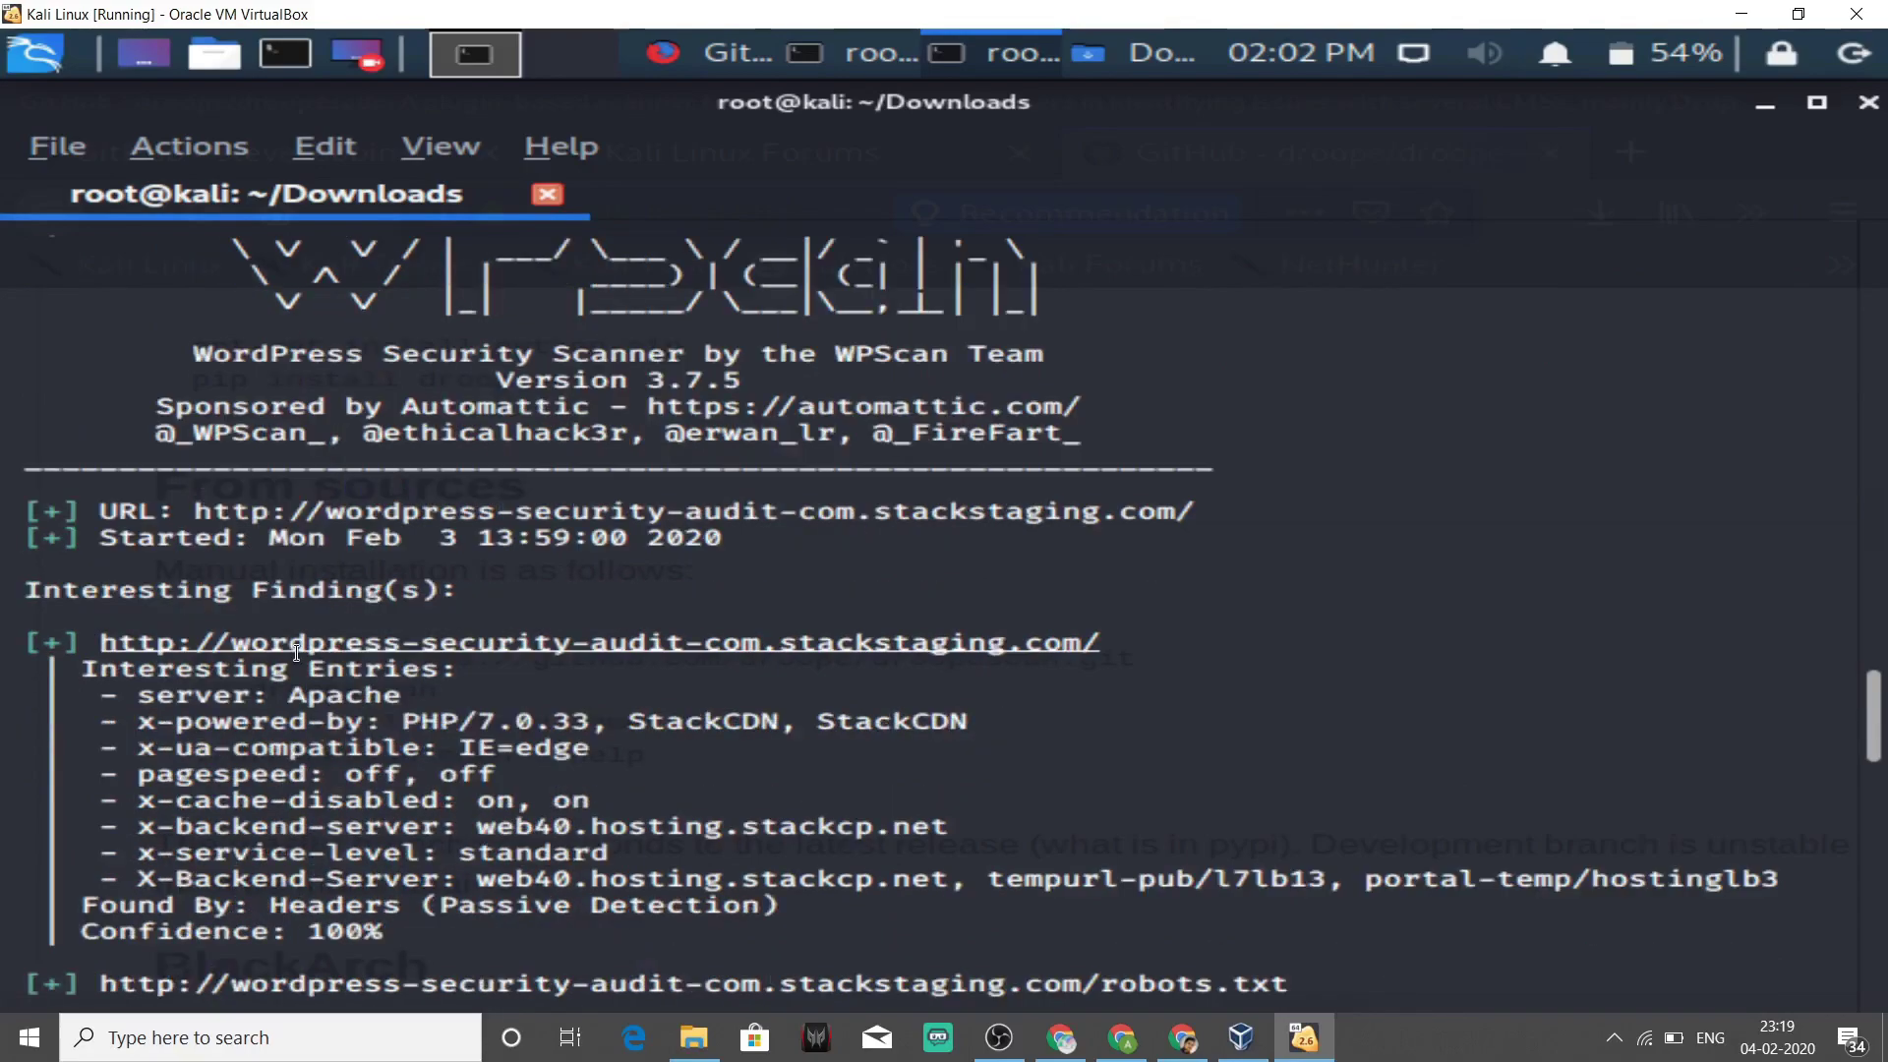
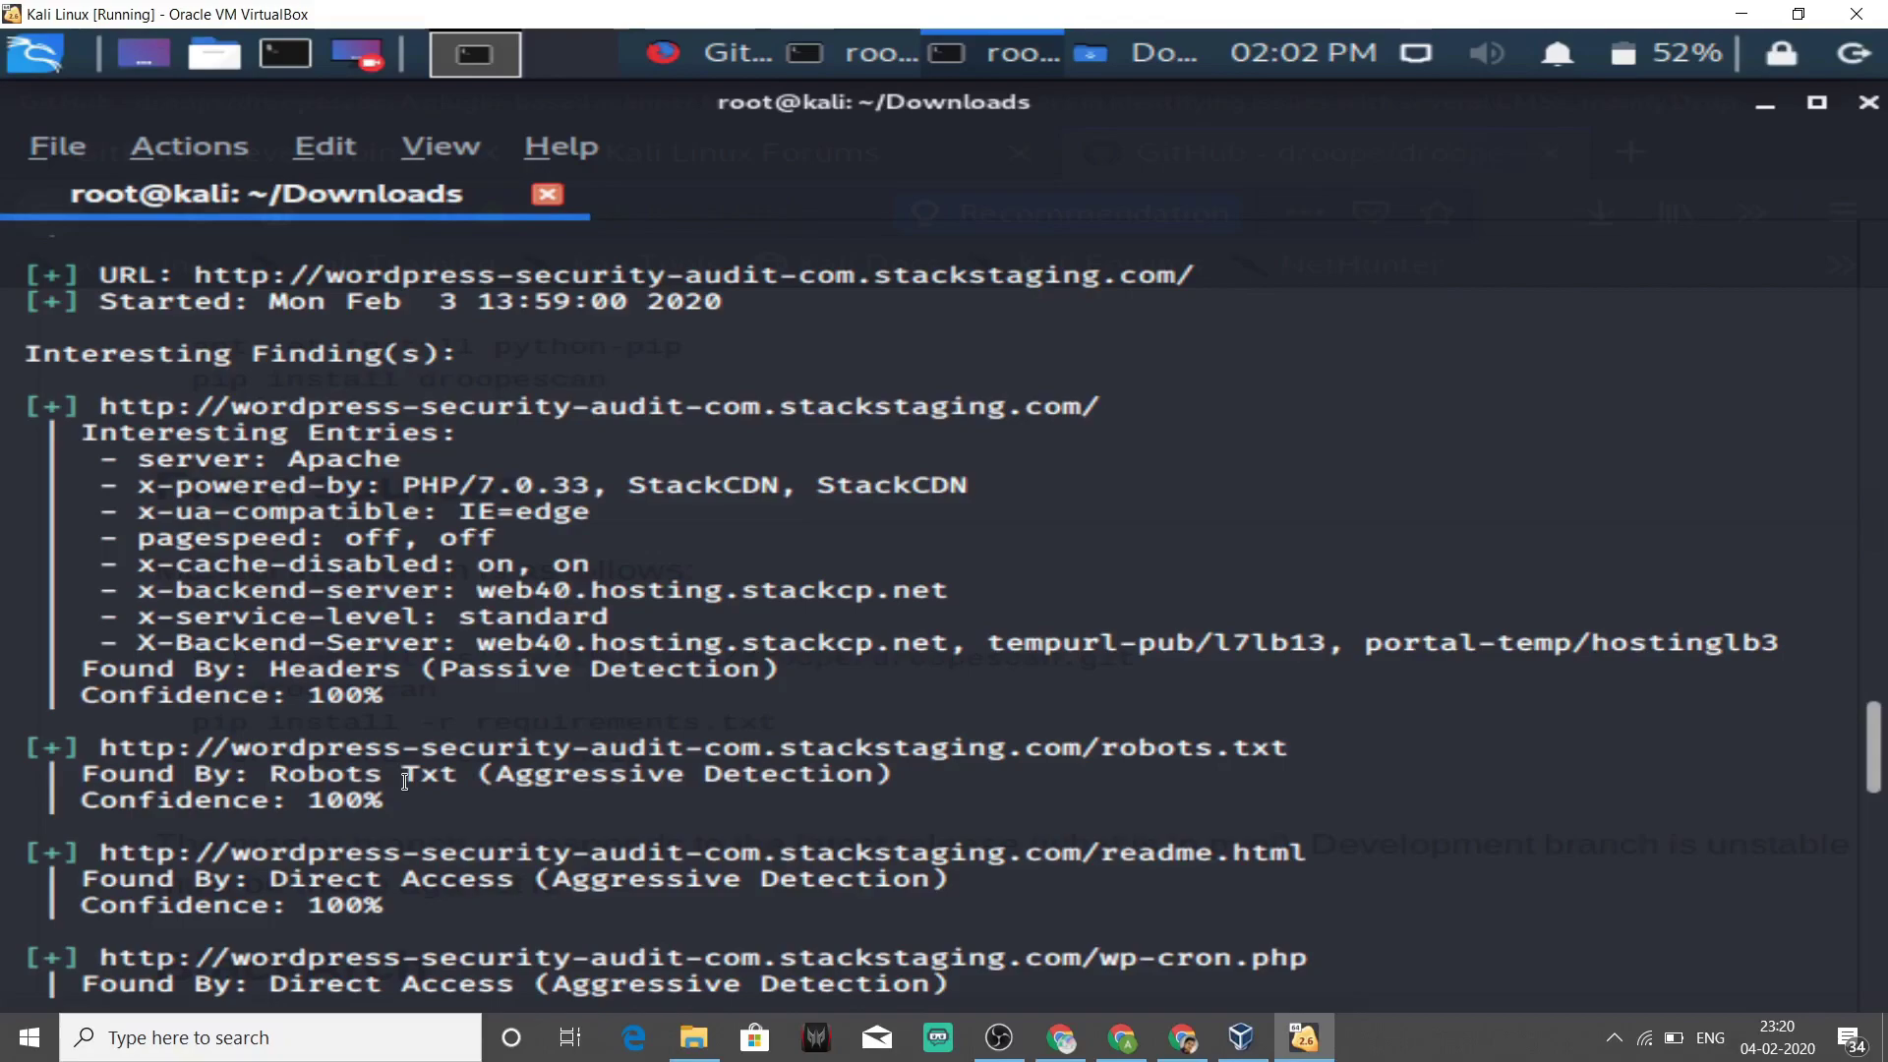
{"action": "scroll", "coordinate": [405, 782], "scroll_direction": "down", "scroll_amount": 1}
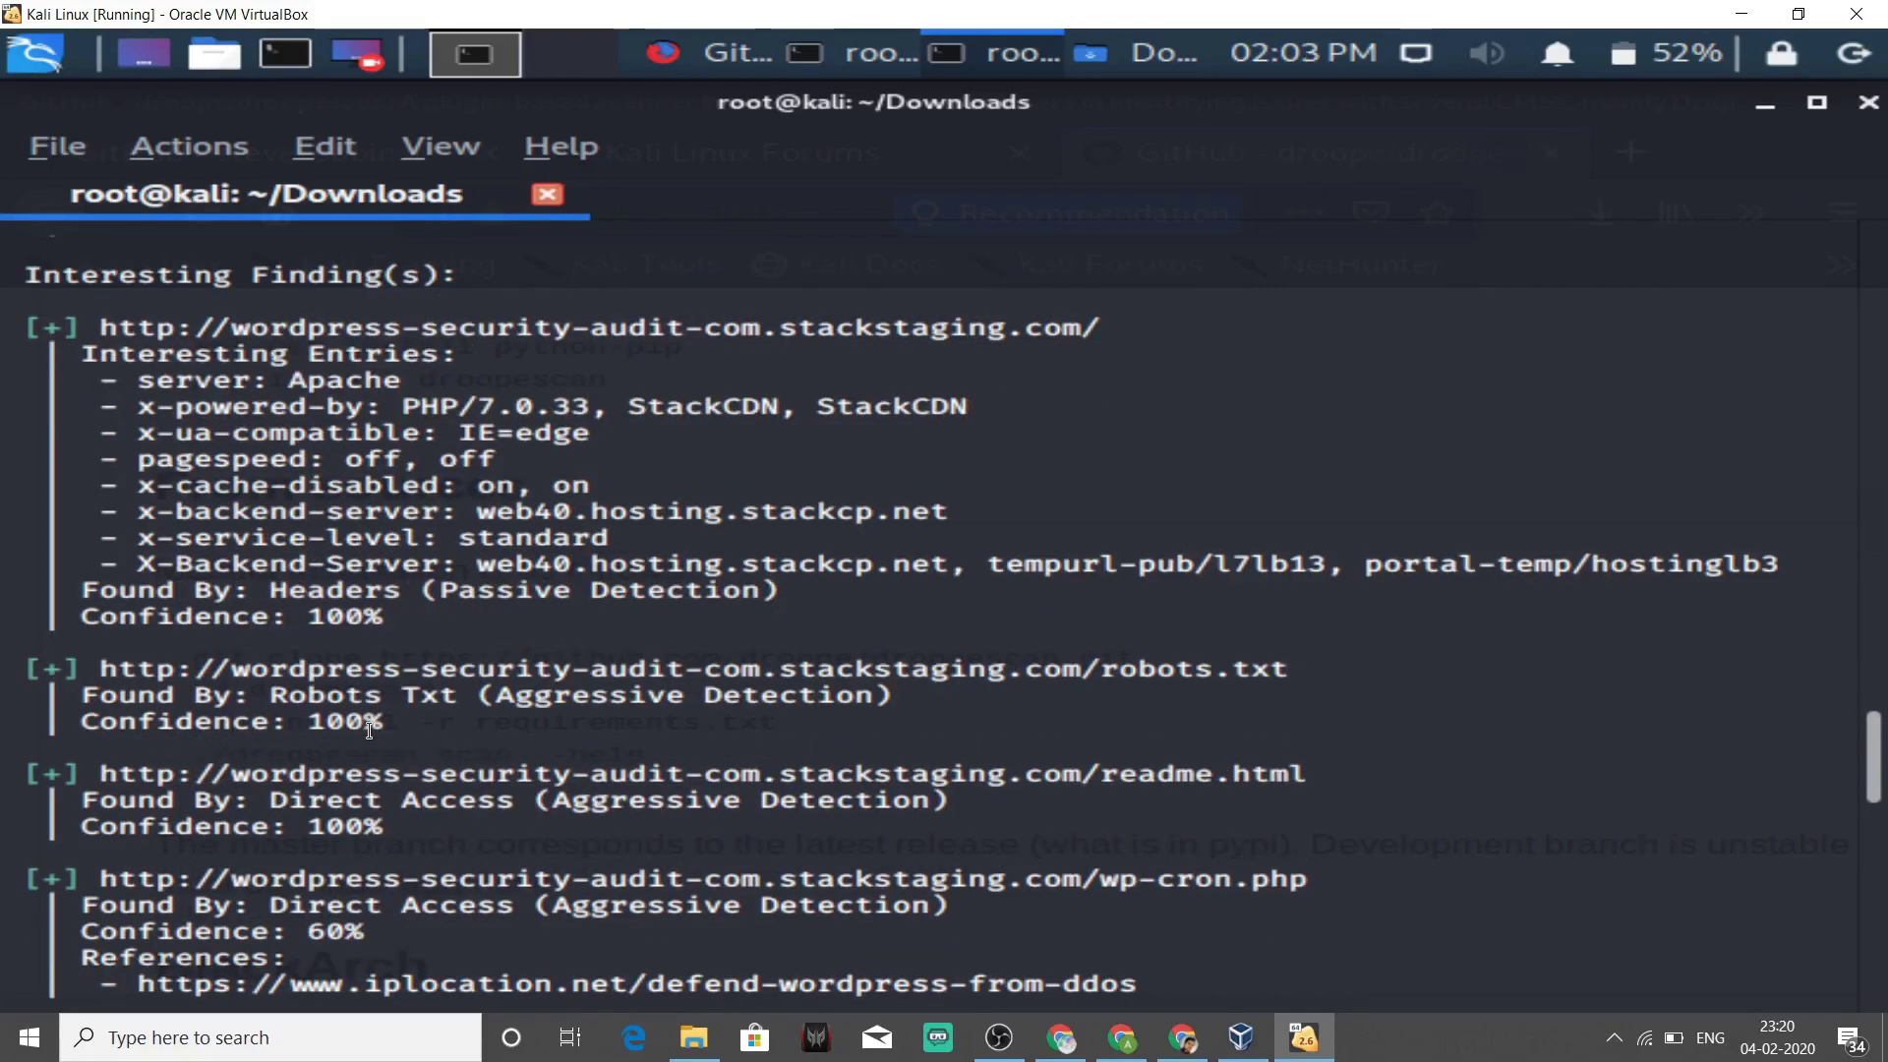
{"action": "scroll", "coordinate": [370, 729], "scroll_direction": "down", "scroll_amount": 1}
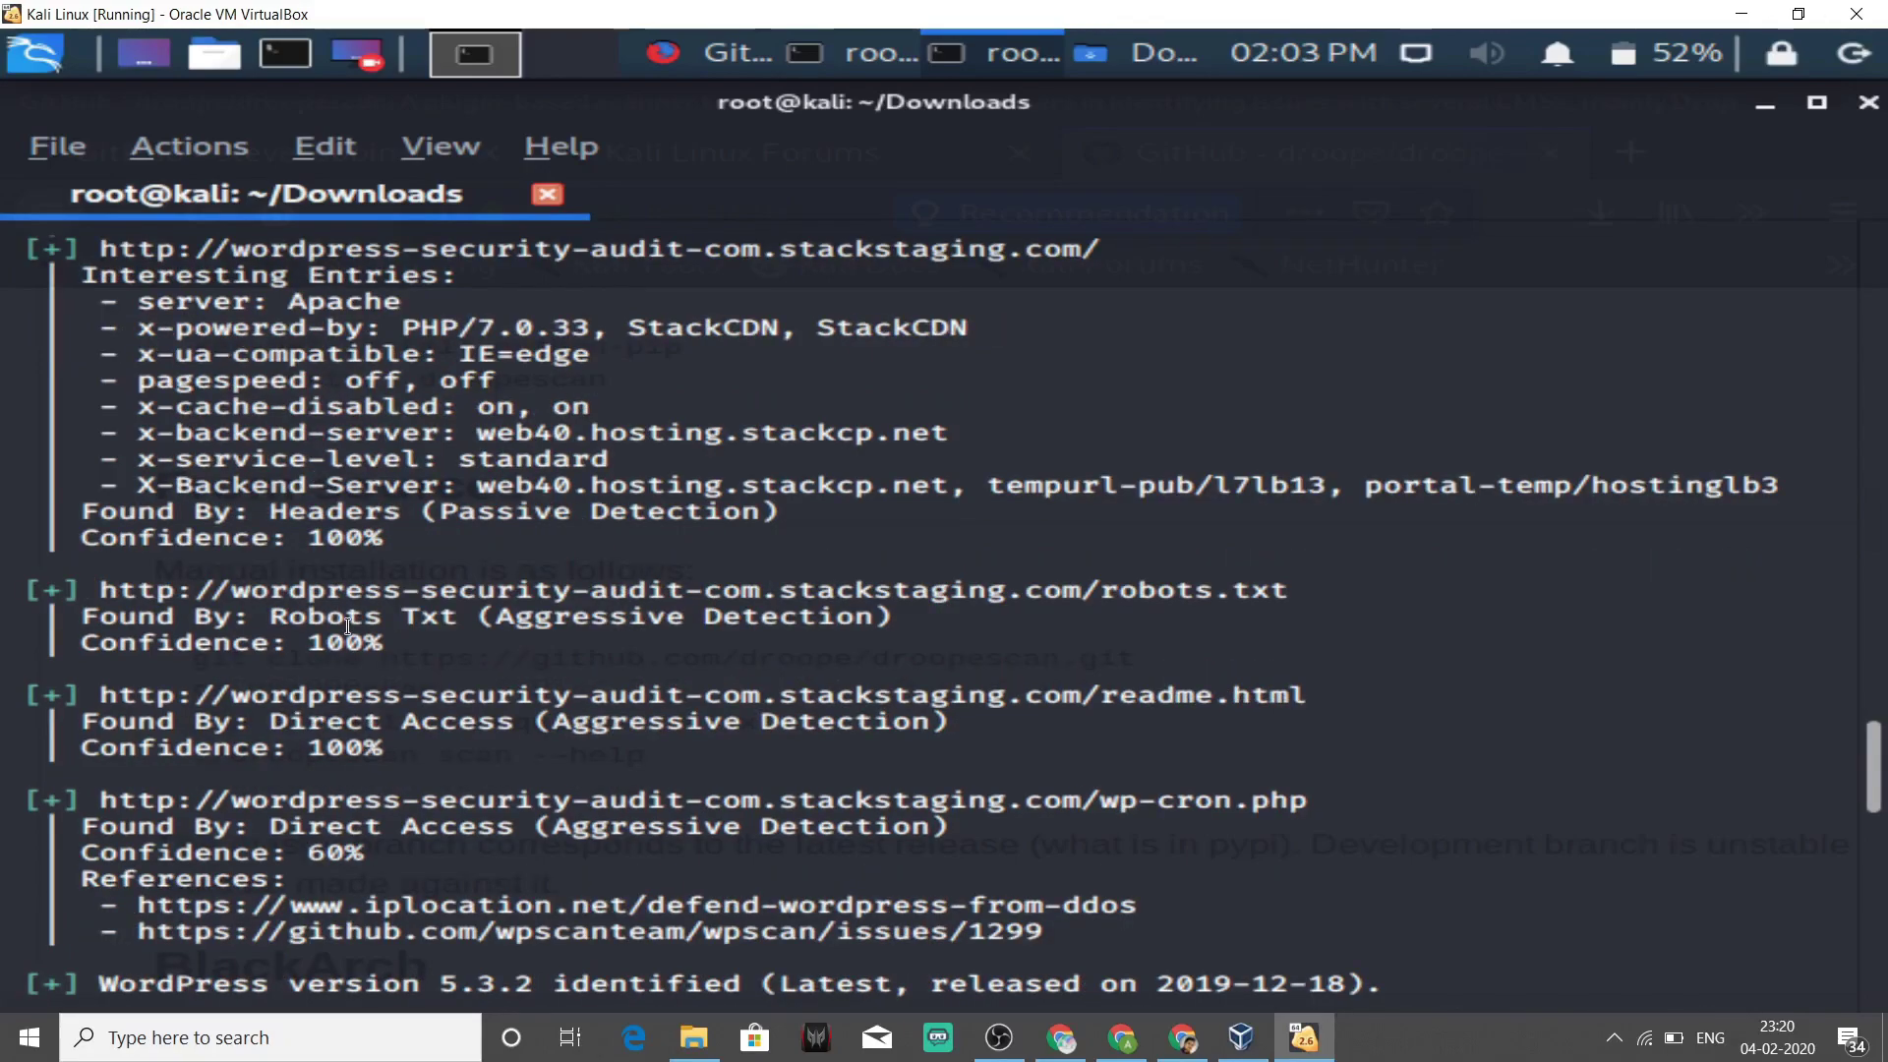
{"action": "left_click_drag", "start_coordinate": [1883, 790], "coordinate": [1885, 841]}
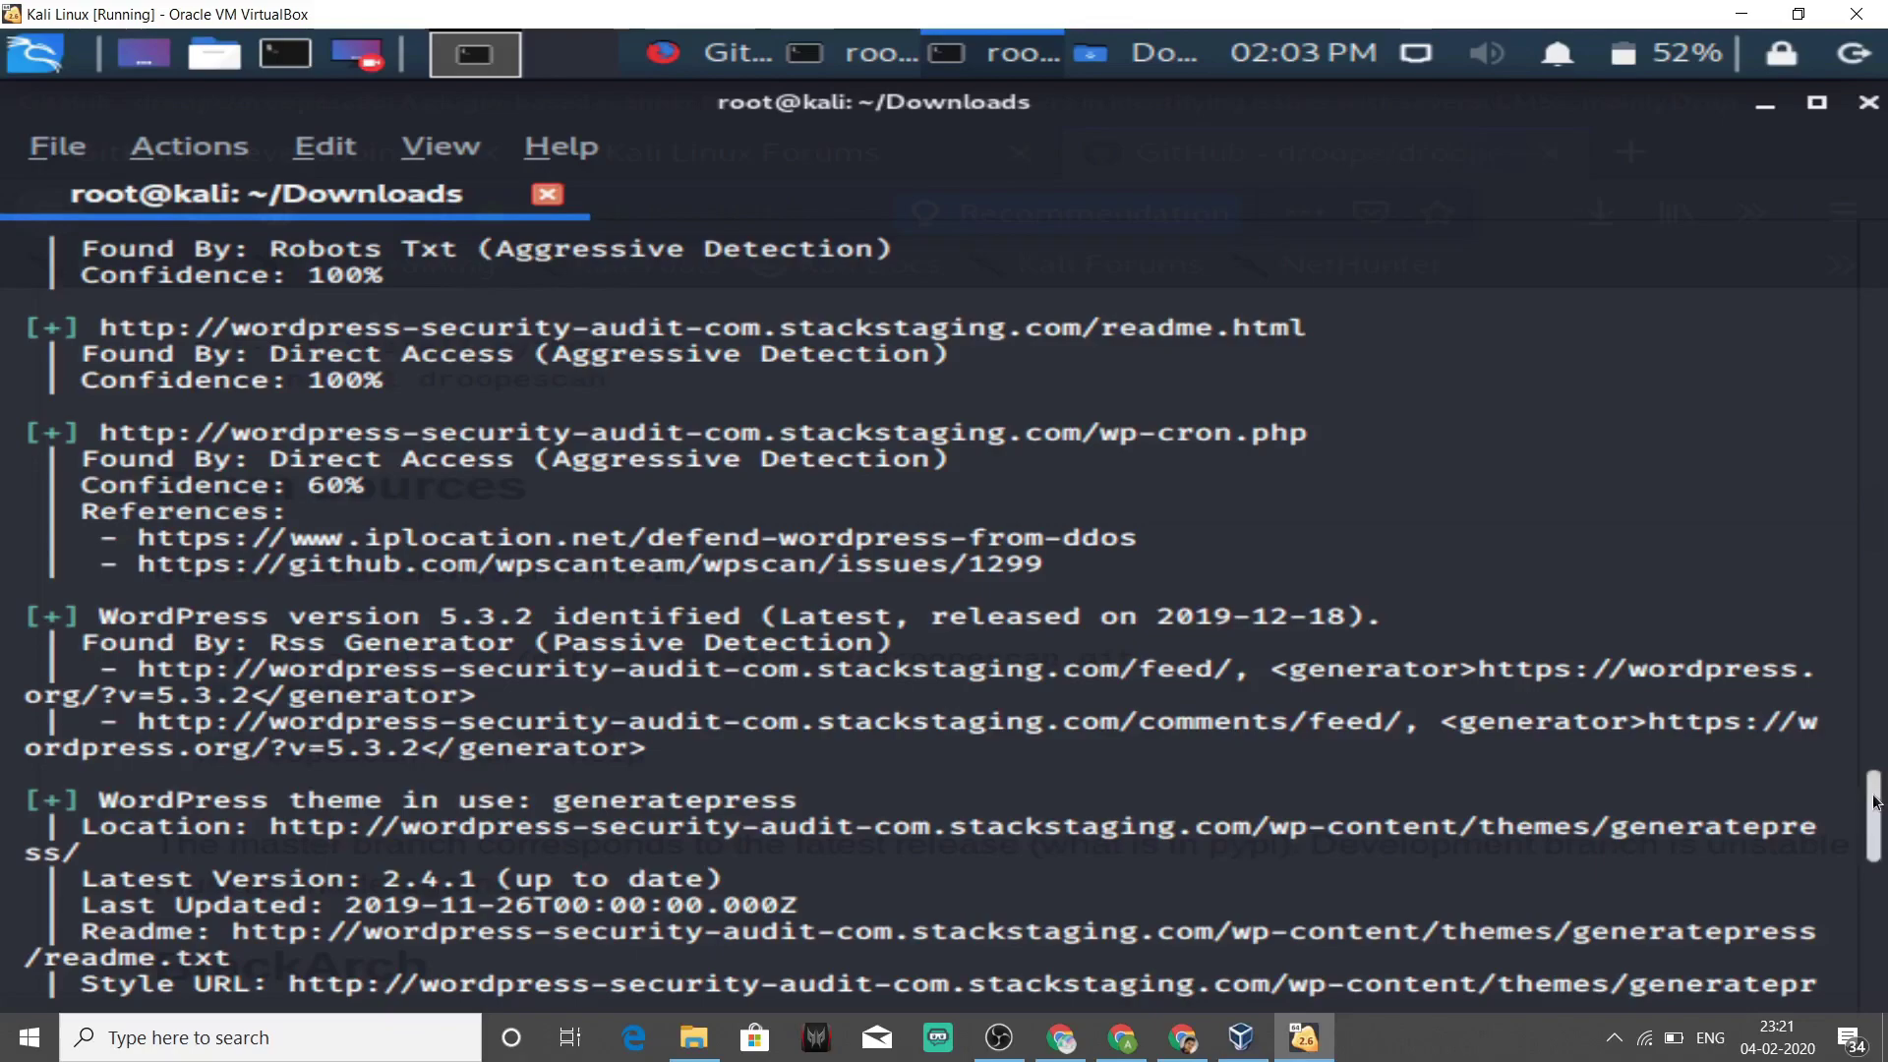
Examine WPScan's findings on the active theme, plugin enumeration, config backups, WPVulnDB API token notice and closing scan summary
{"action": "left_click_drag", "start_coordinate": [1878, 816], "coordinate": [1878, 839]}
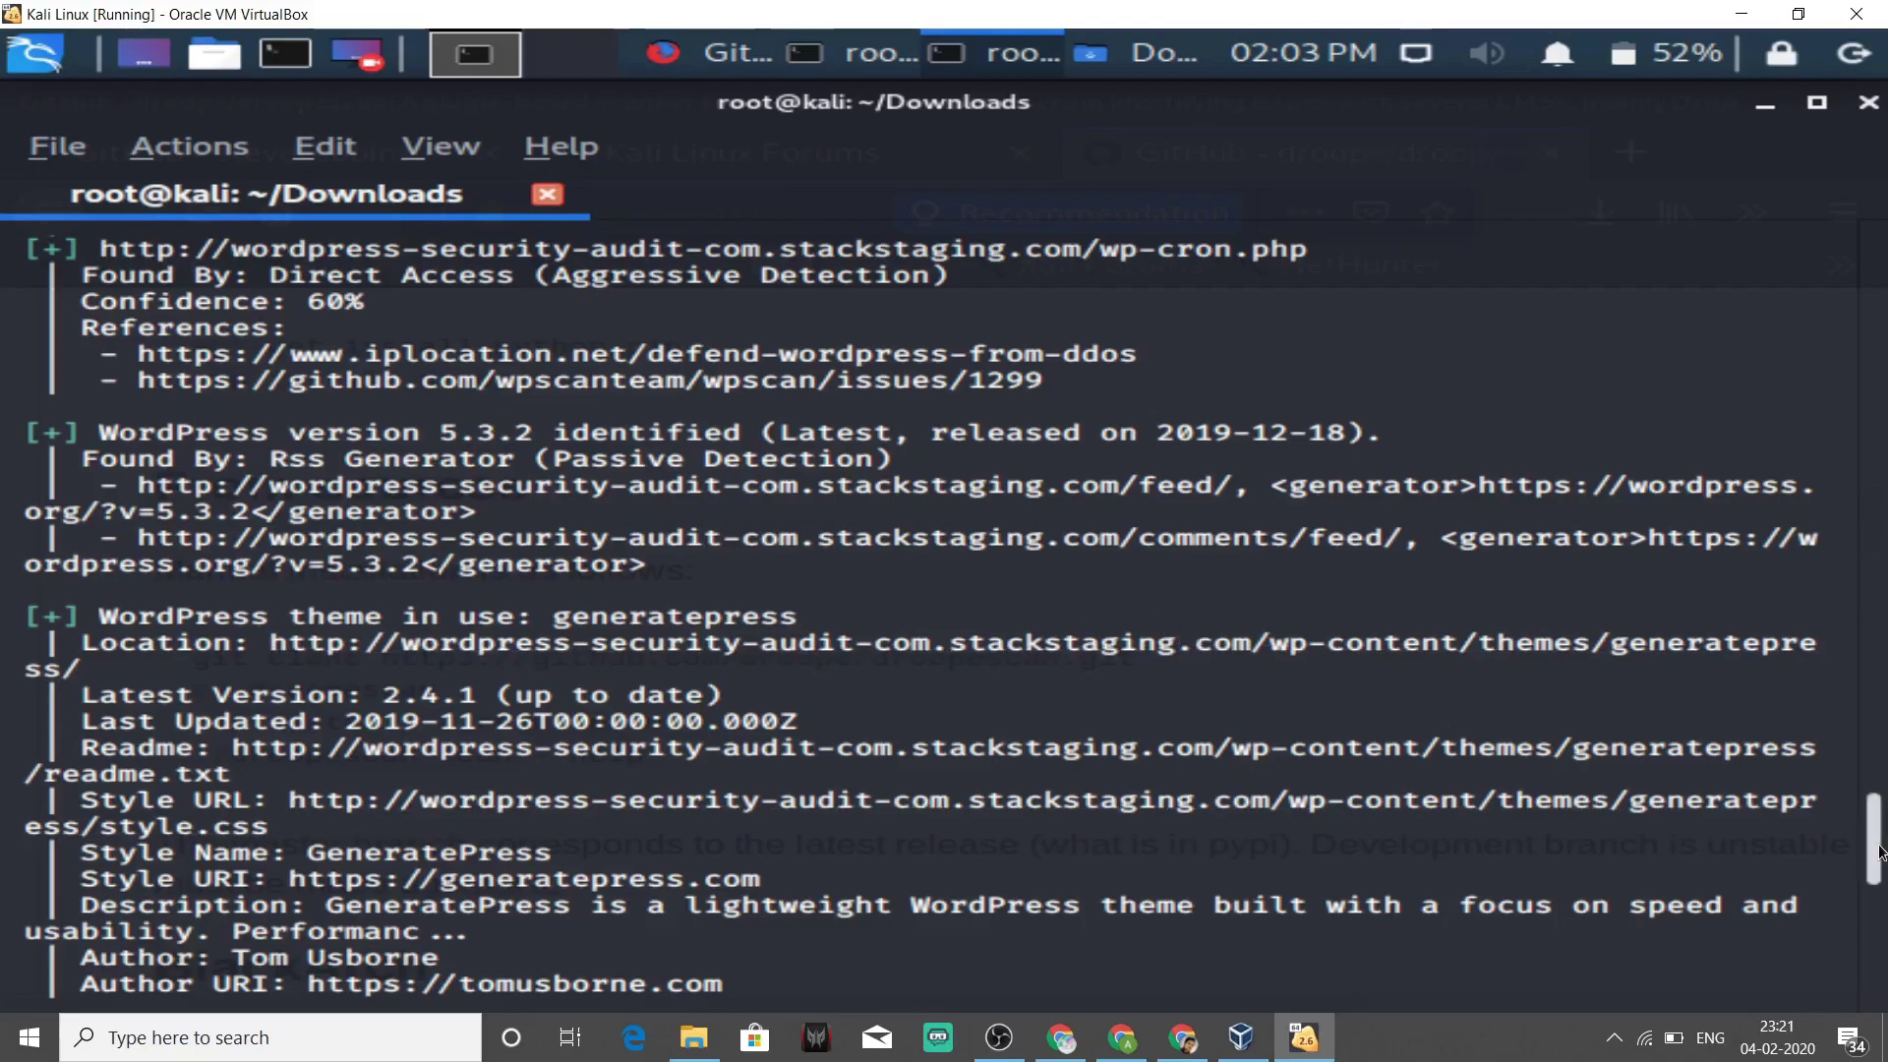
{"action": "scroll", "coordinate": [1879, 850], "scroll_direction": "down", "scroll_amount": 4}
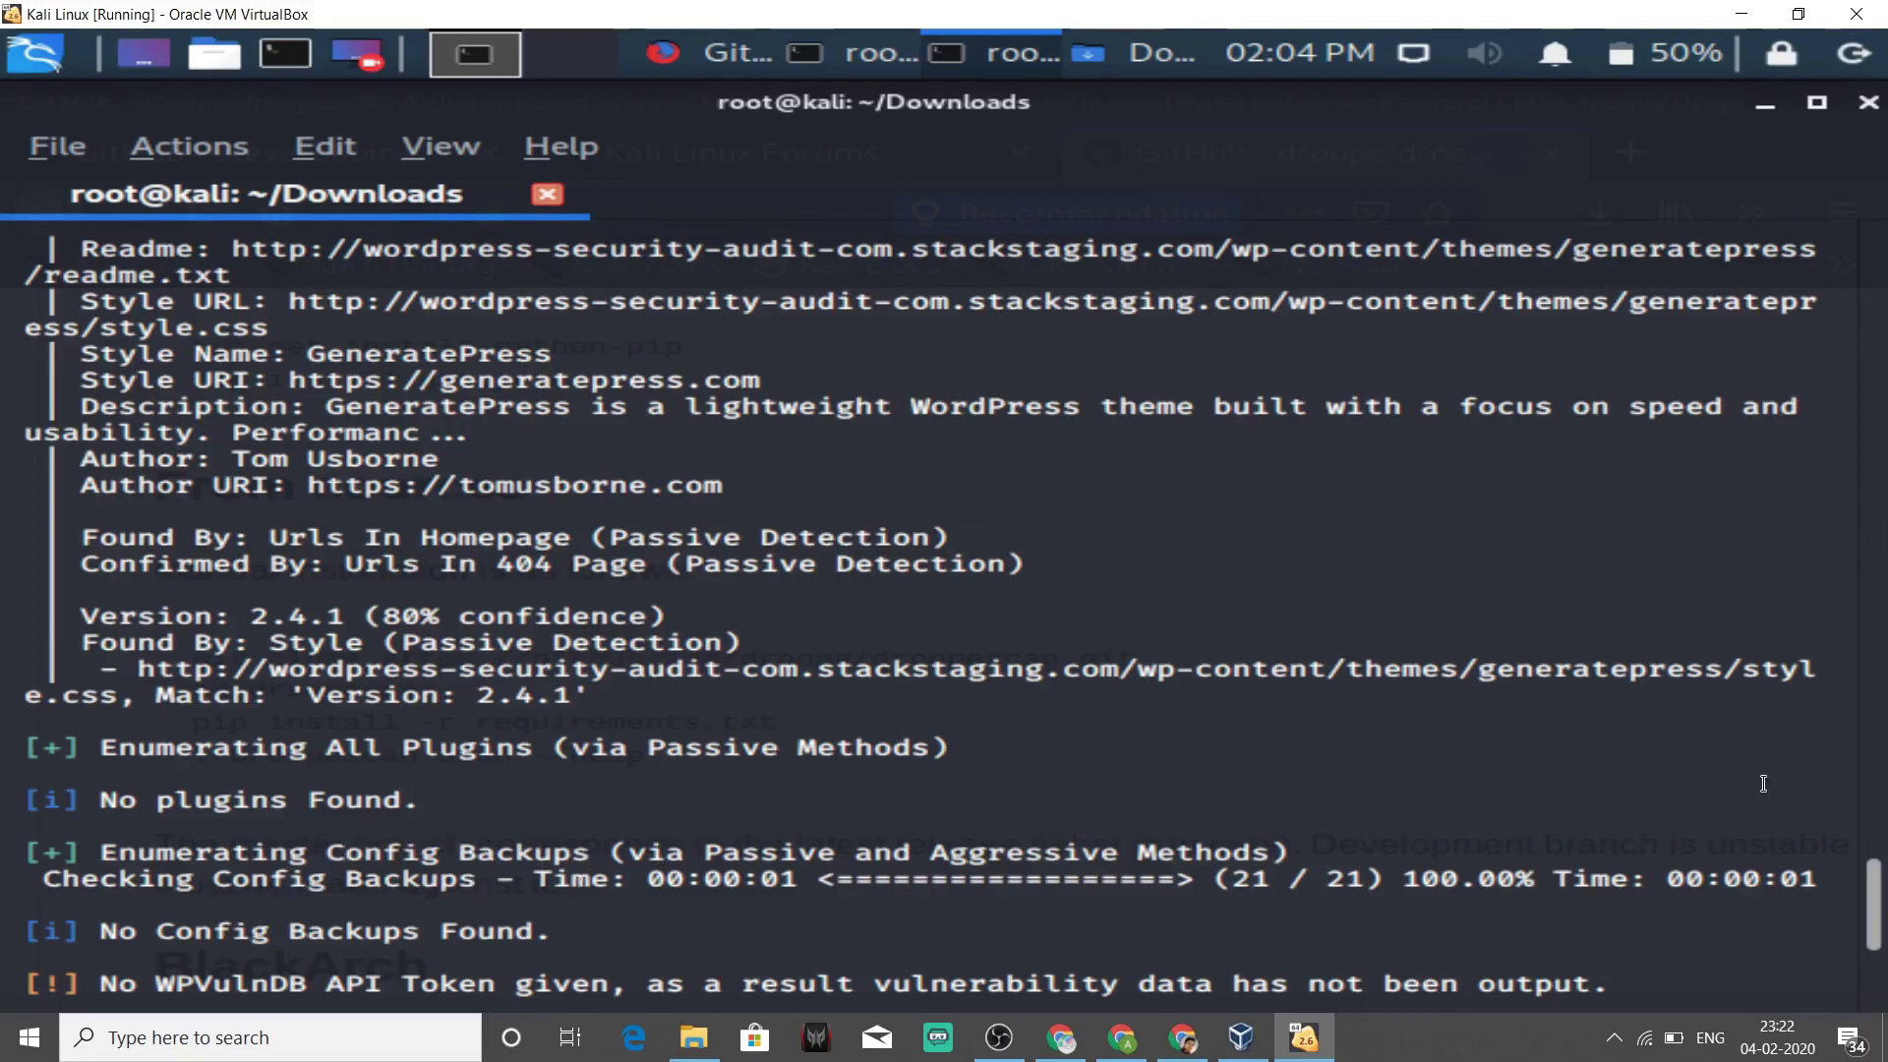
{"action": "left_click_drag", "start_coordinate": [1872, 924], "coordinate": [1872, 957]}
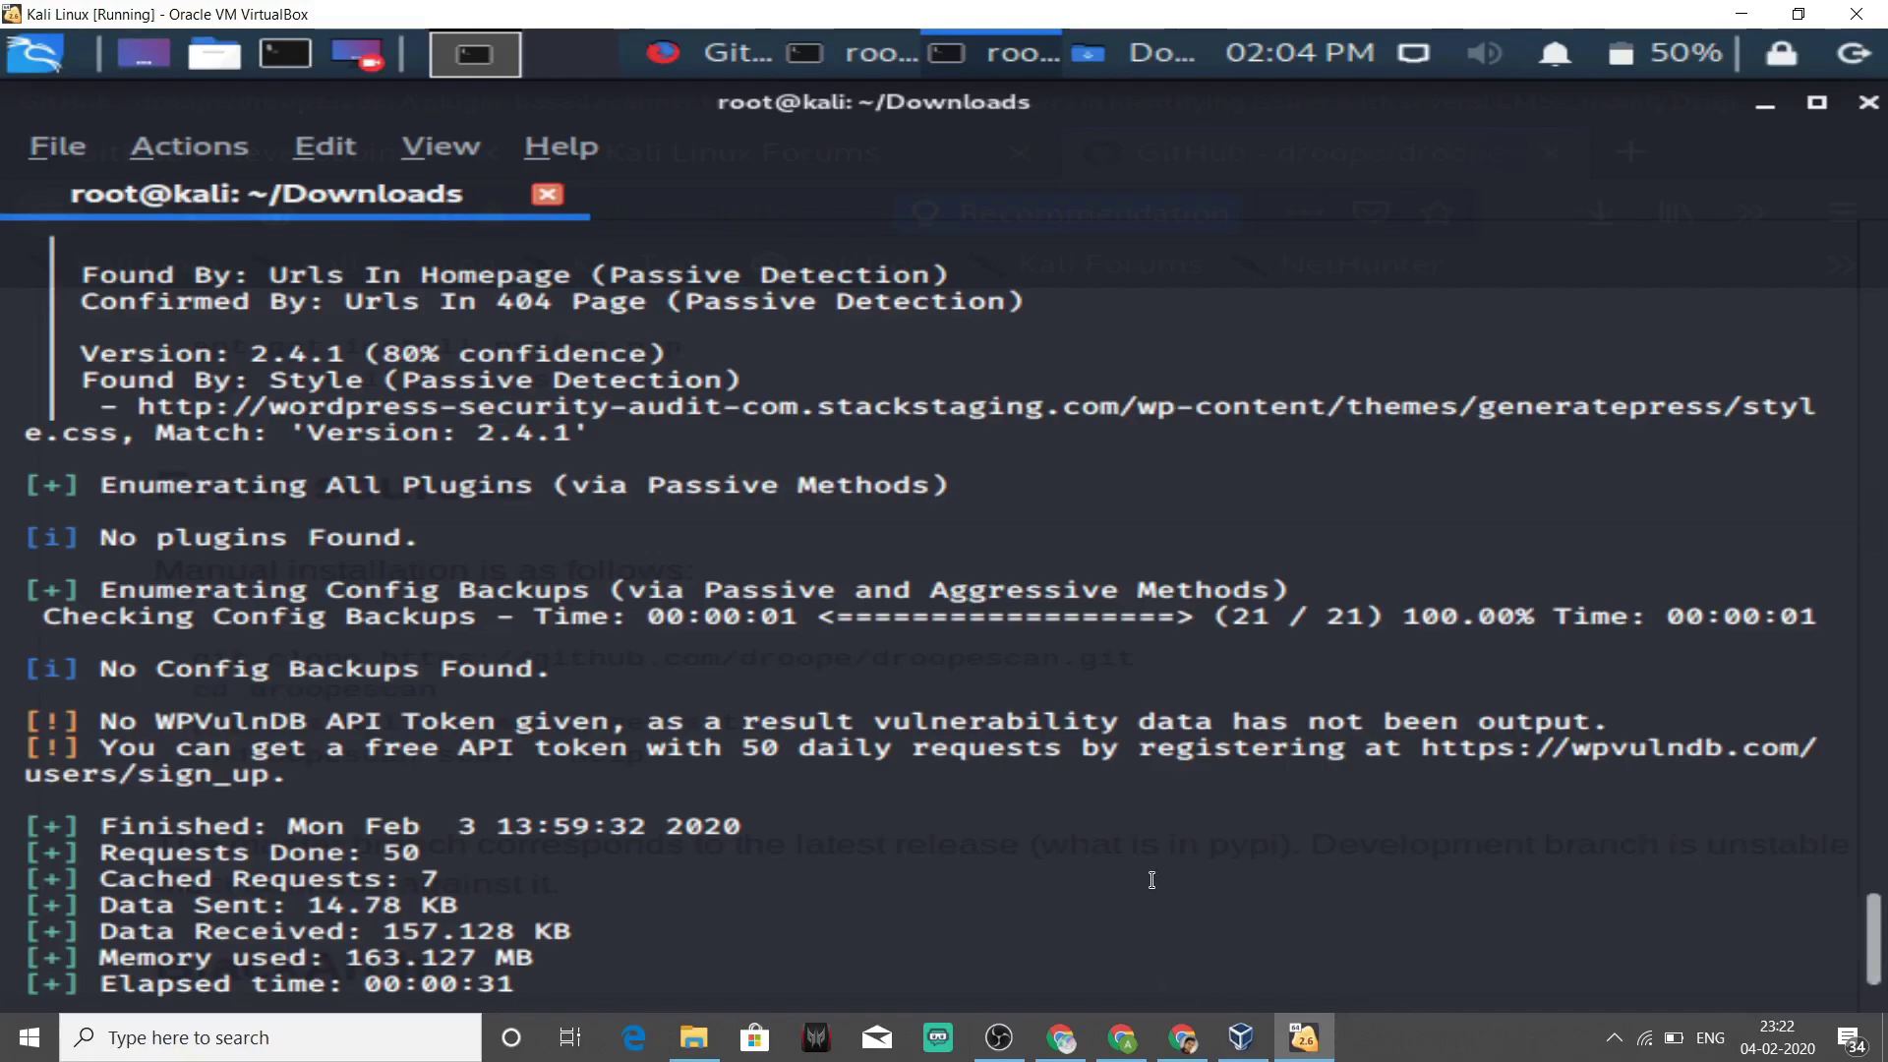
Switch to Chrome and open astra.sh/wps in a new tab
{"action": "left_click", "coordinate": [1743, 10]}
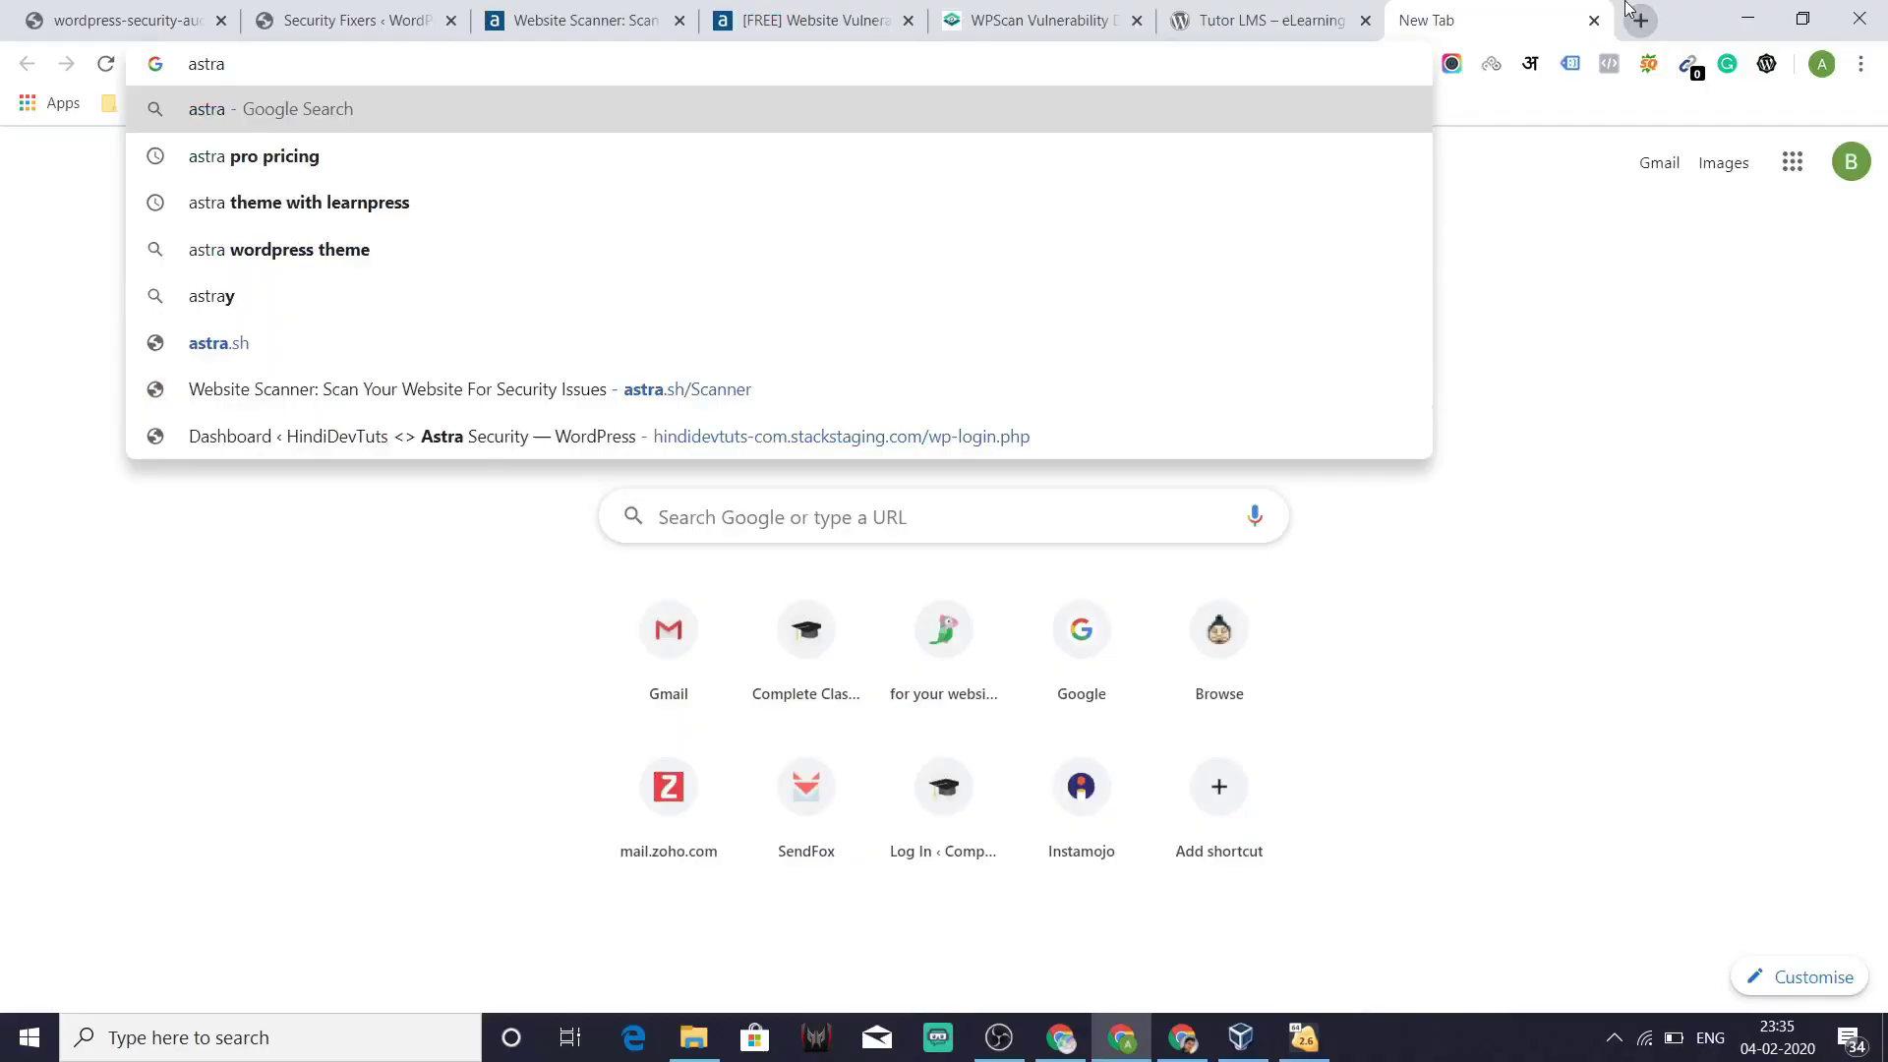
{"action": "type", "text": ".sh"}
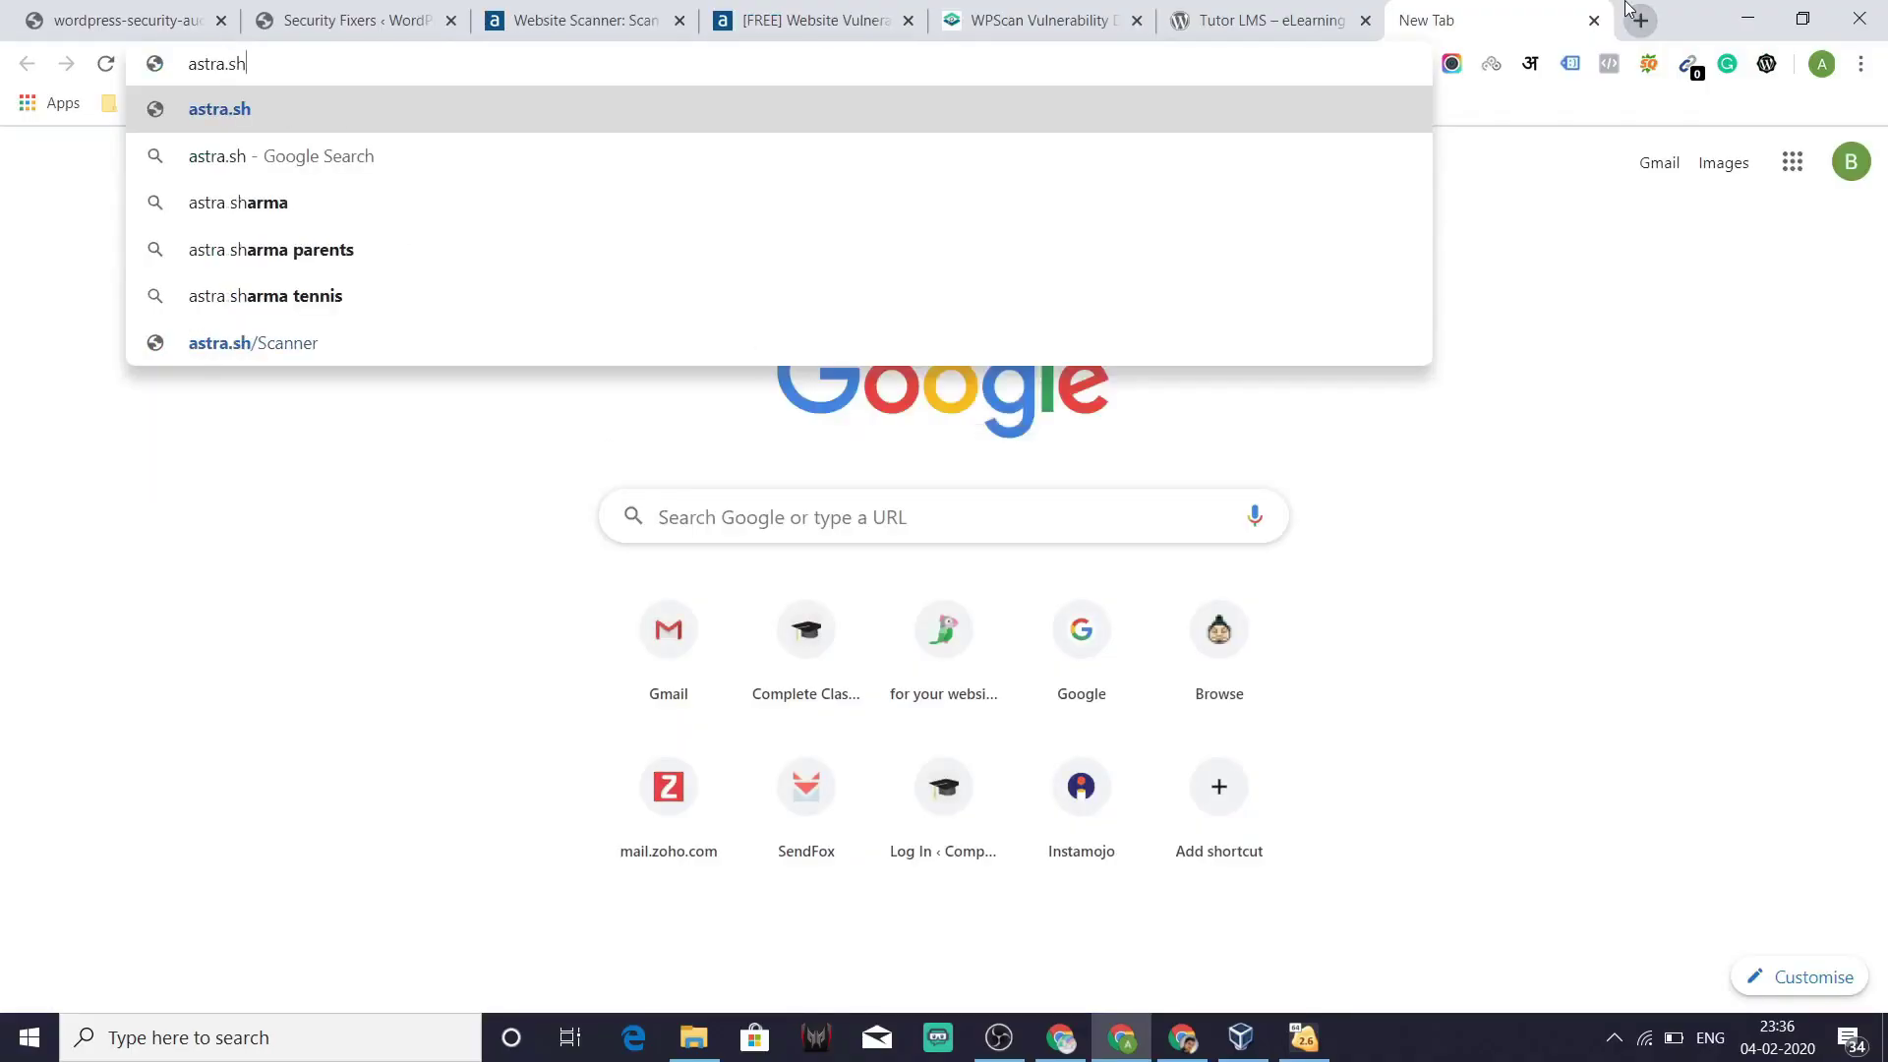
{"action": "type", "text": "/wps"}
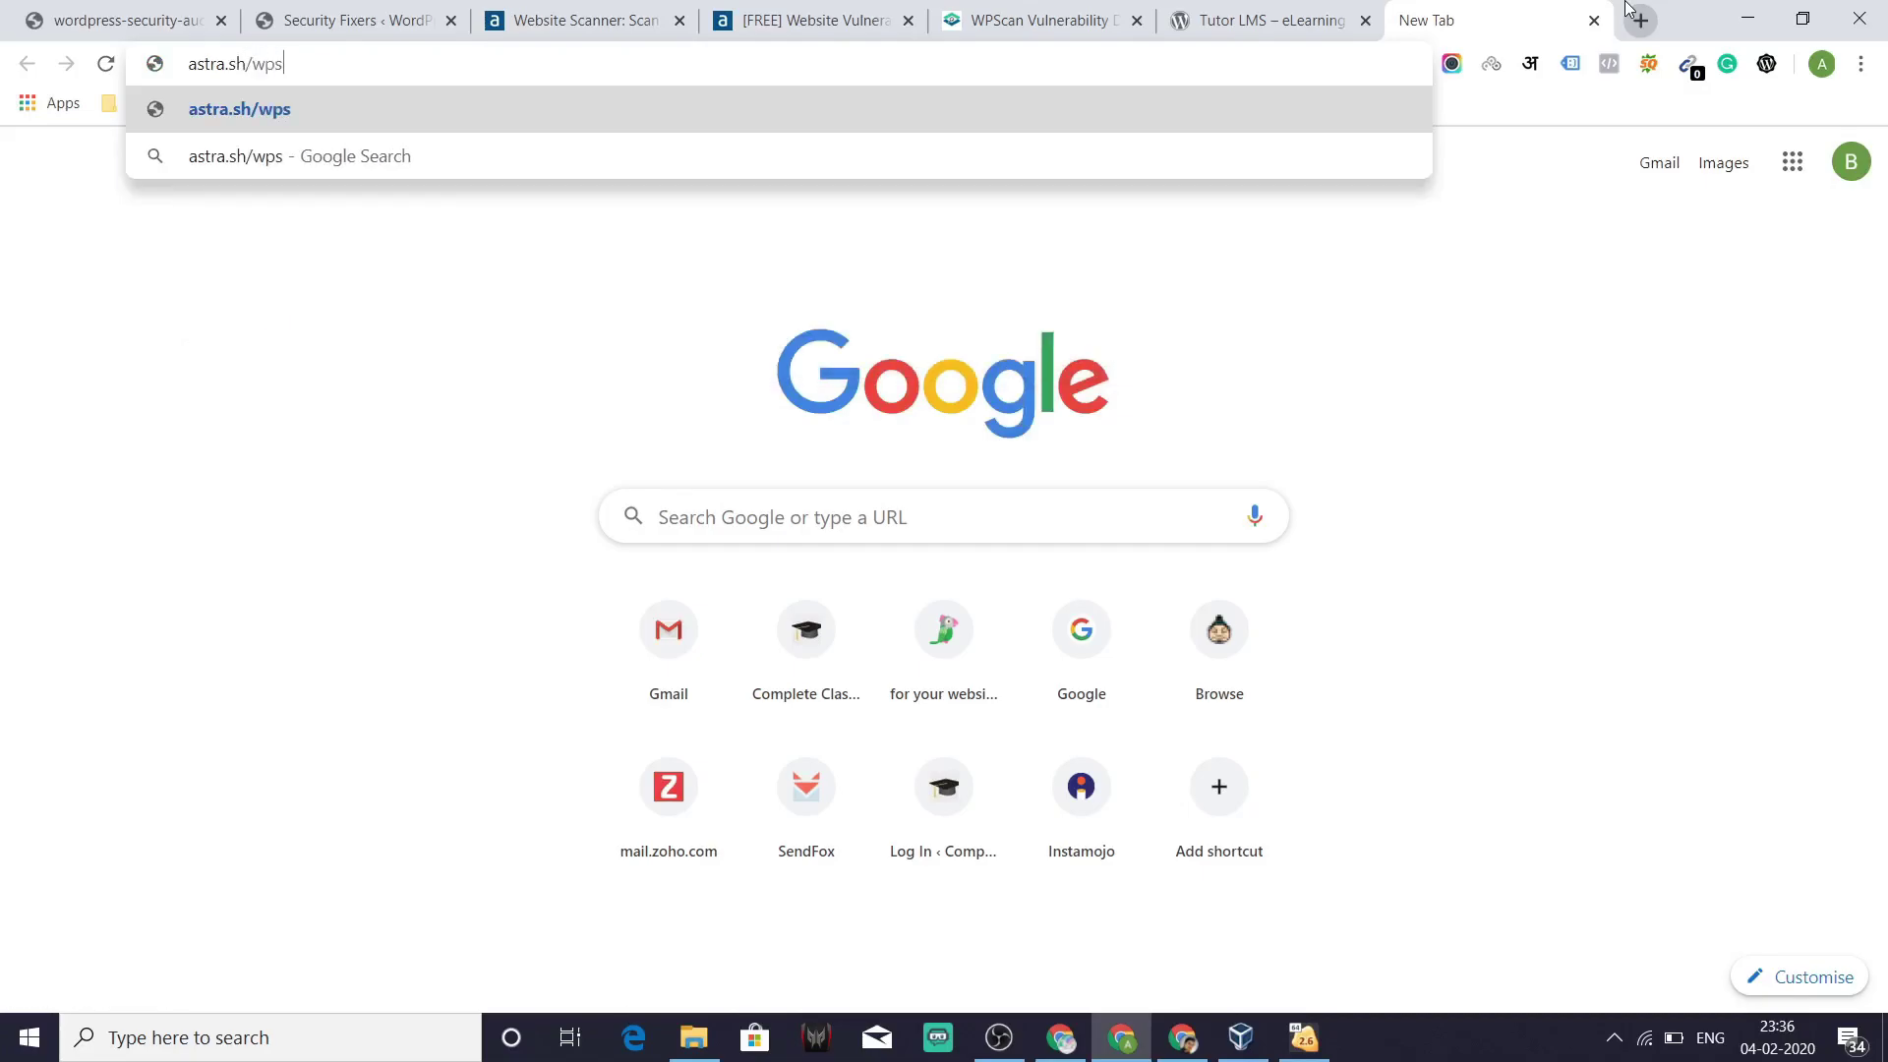
{"action": "key", "text": "Return"}
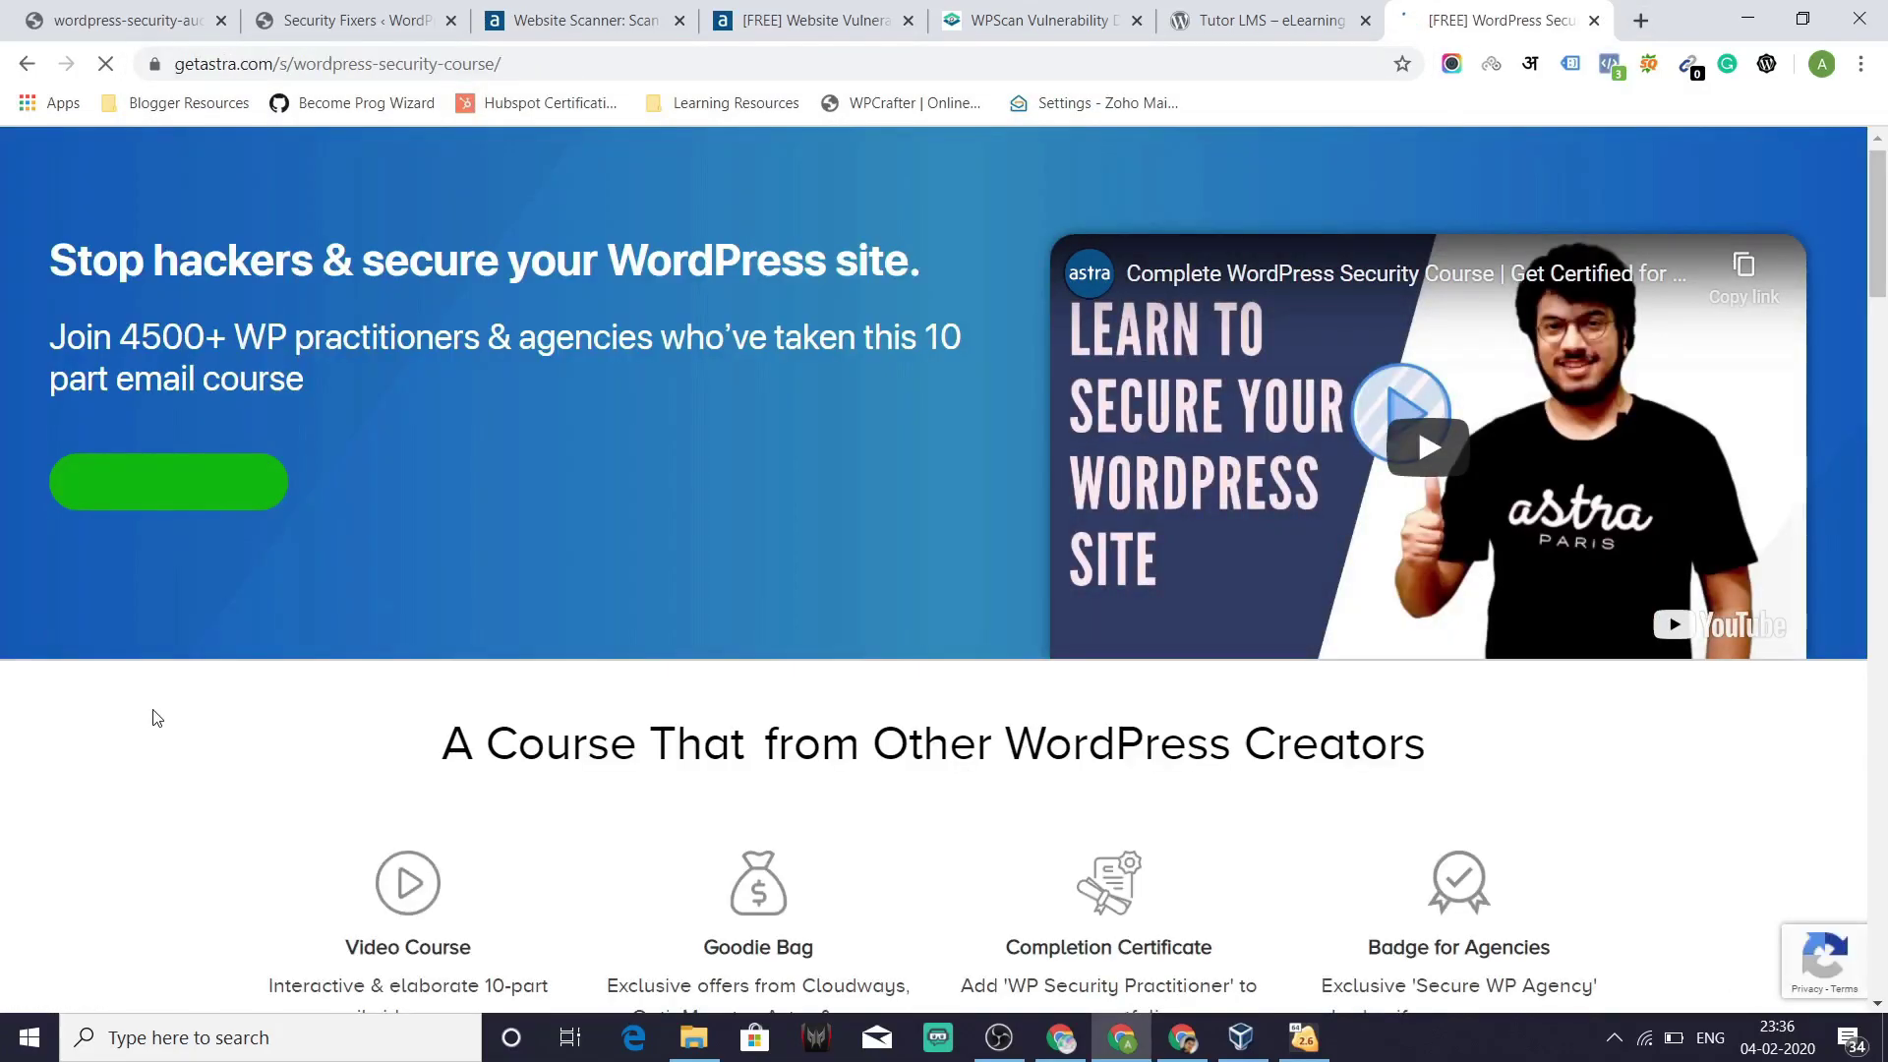
Look through the WordPress security course page's certificate and goodie bag sections, and open the free enrollment form
{"action": "scroll", "coordinate": [152, 718], "scroll_direction": "down", "scroll_amount": 2}
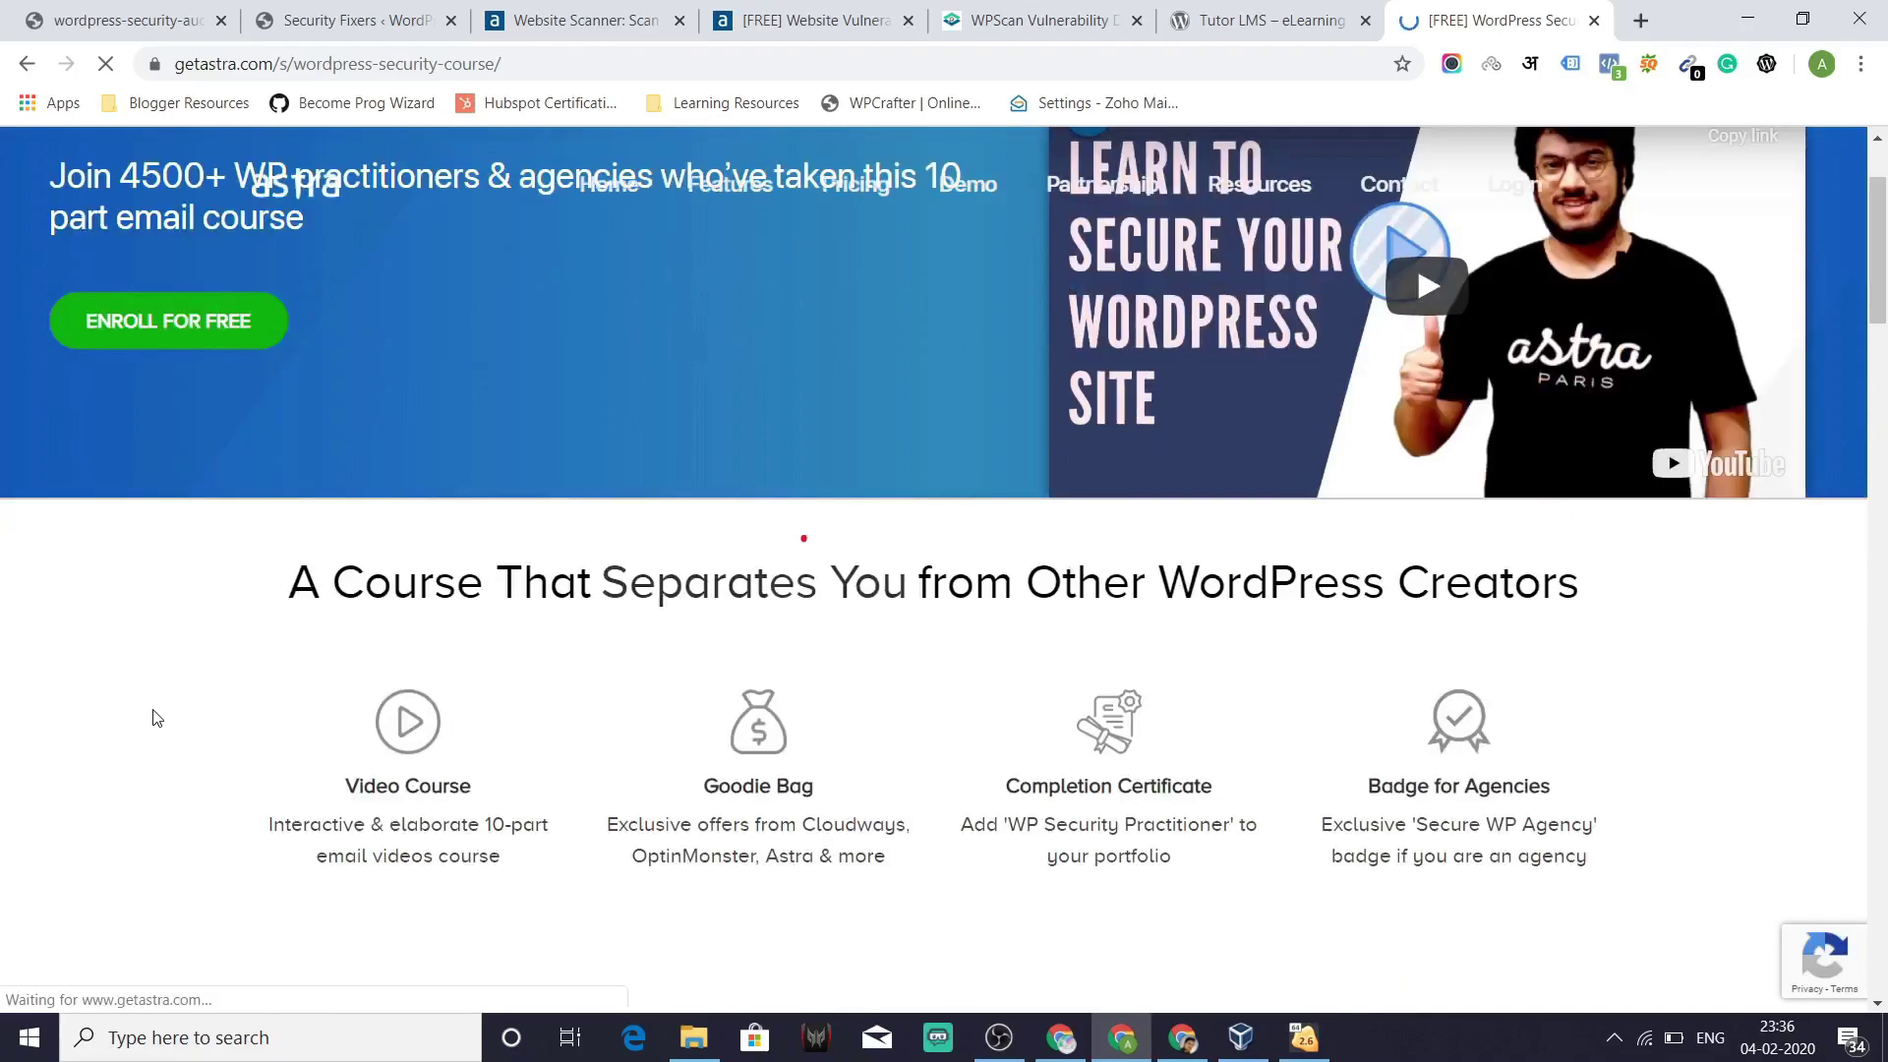
{"action": "scroll", "coordinate": [403, 624], "scroll_direction": "down", "scroll_amount": 1}
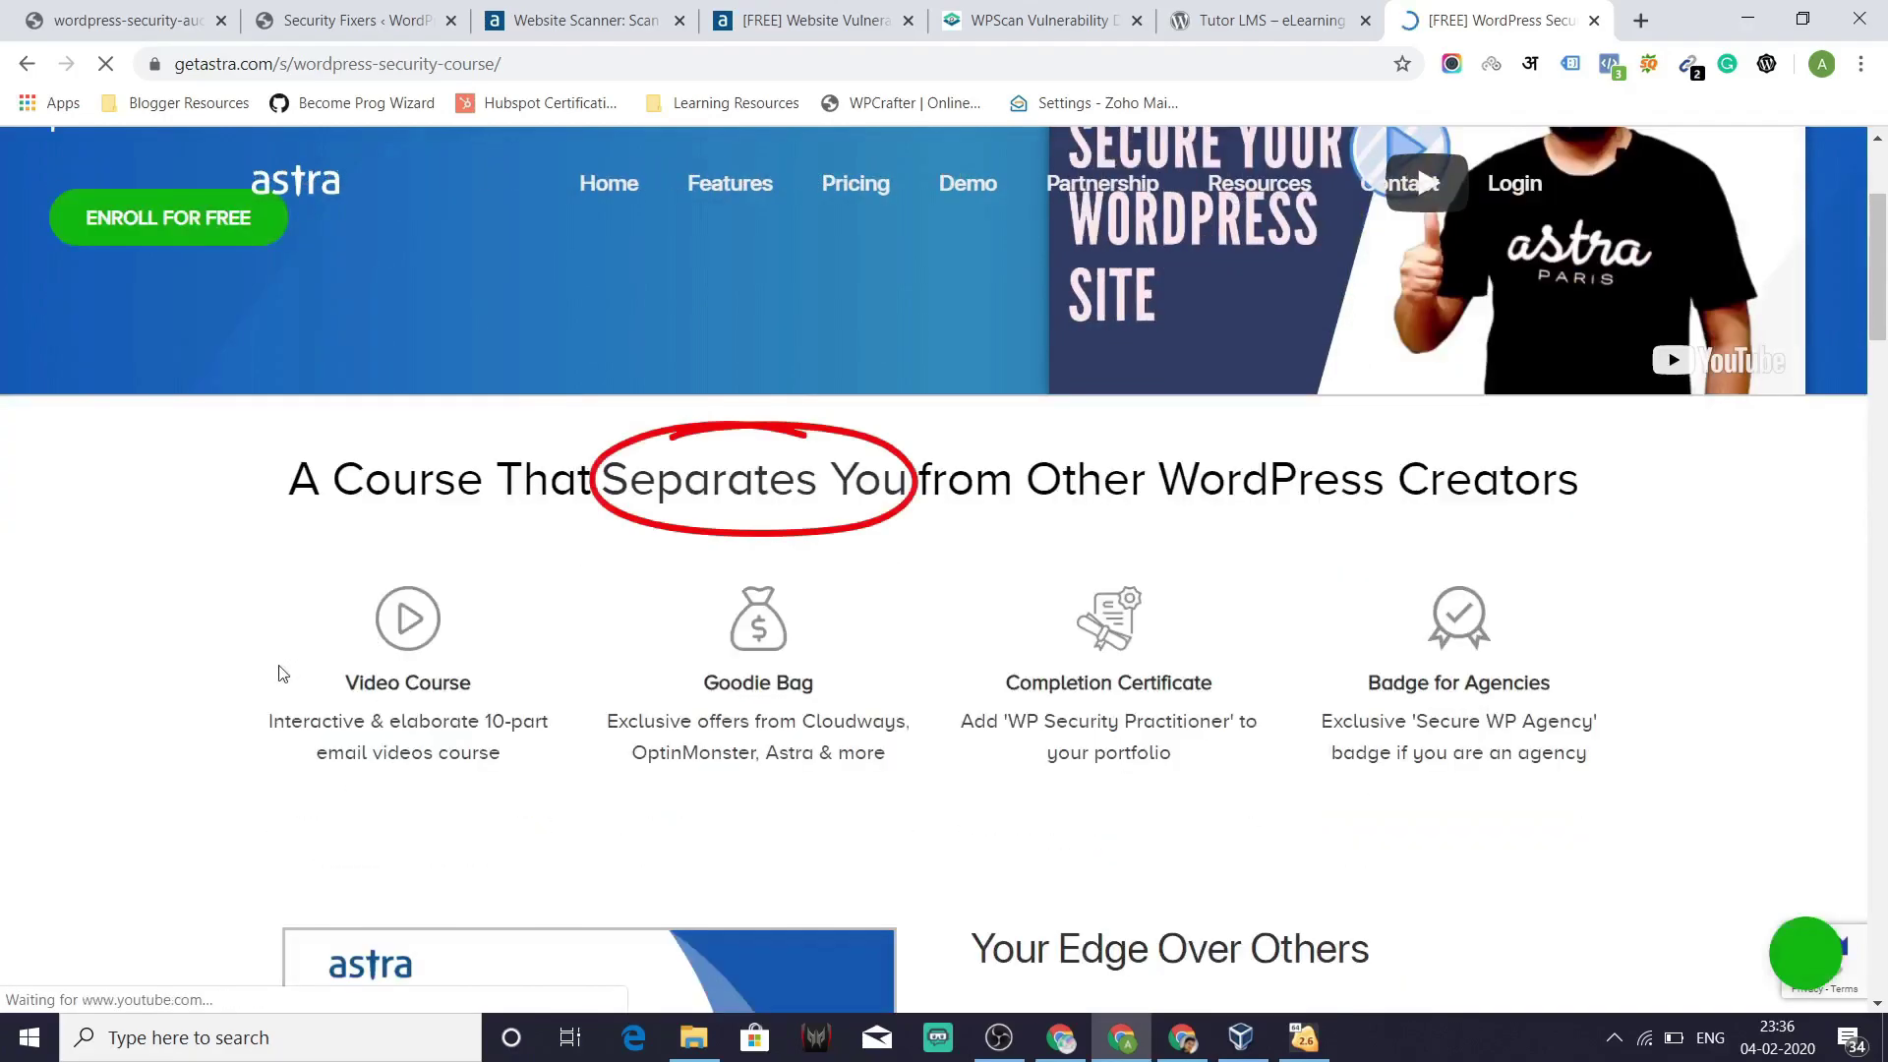
{"action": "scroll", "coordinate": [282, 669], "scroll_direction": "down", "scroll_amount": 4}
{"action": "scroll", "coordinate": [282, 673], "scroll_direction": "down", "scroll_amount": 4}
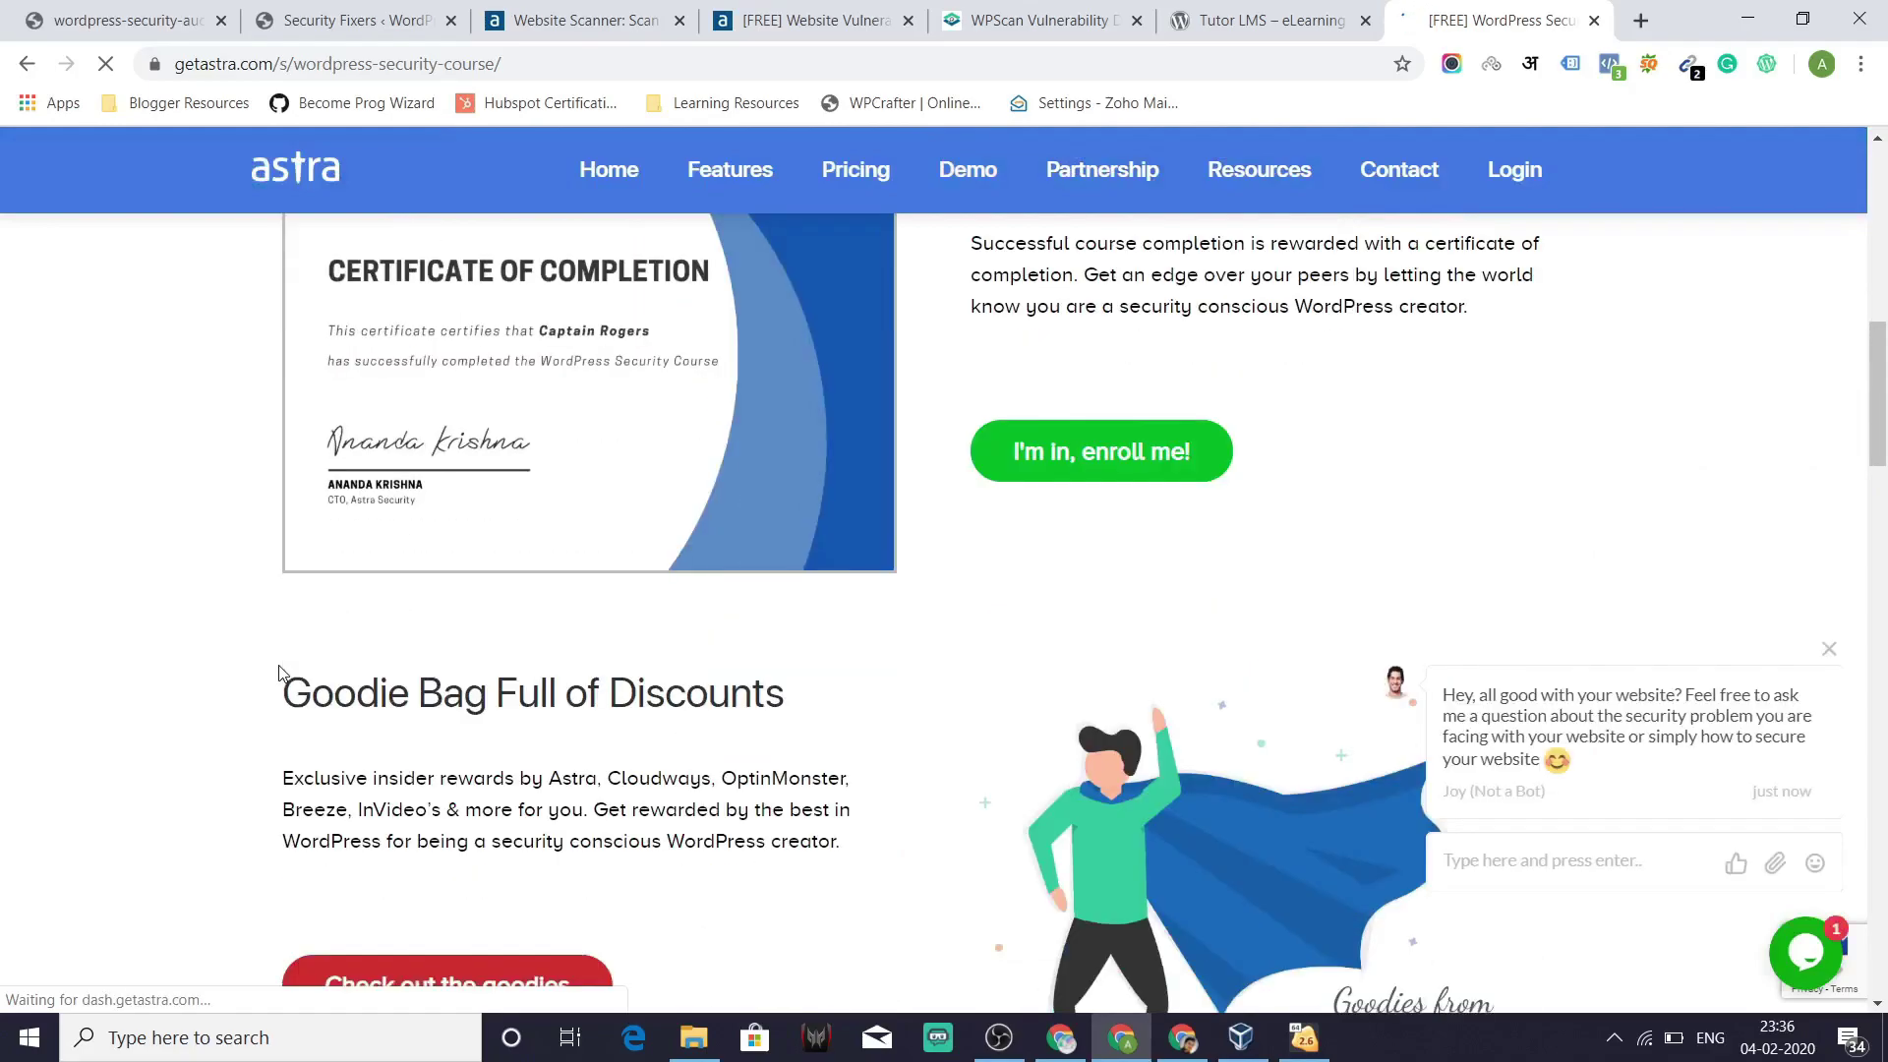
{"action": "scroll", "coordinate": [282, 674], "scroll_direction": "up", "scroll_amount": 10}
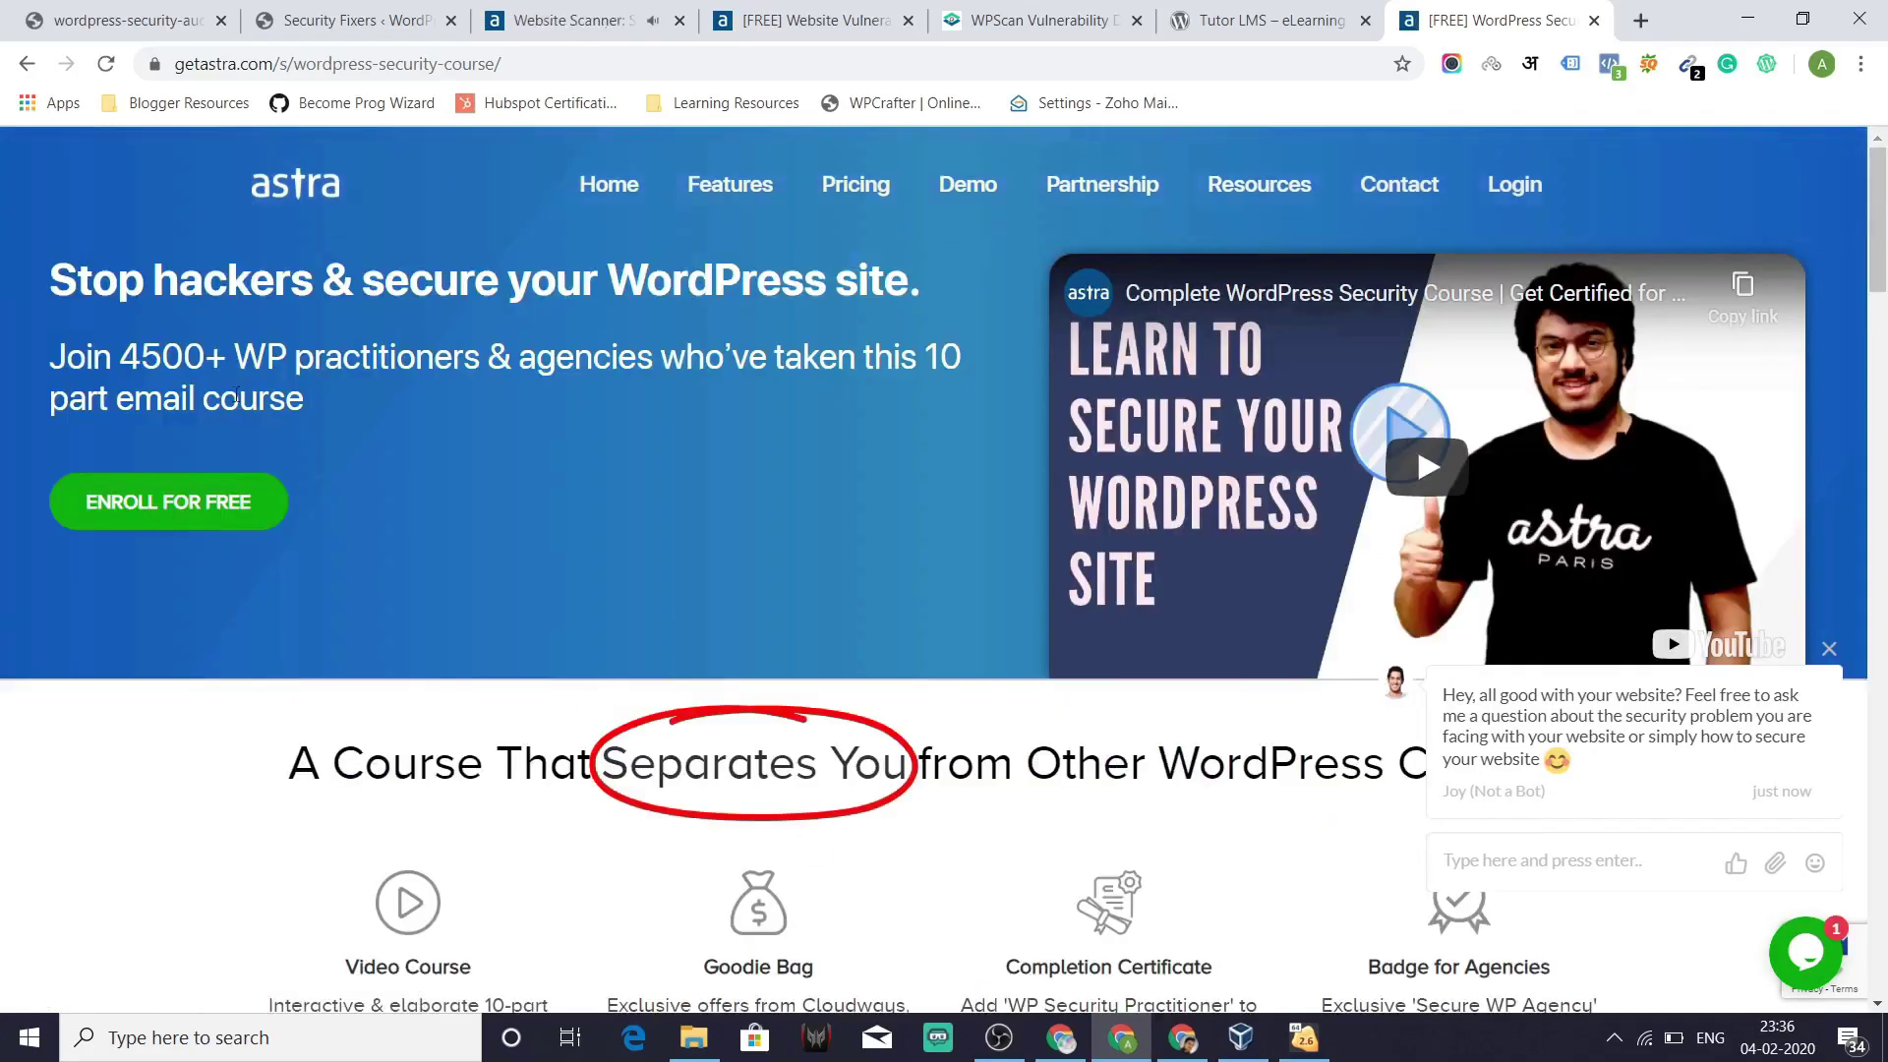
{"action": "left_click", "coordinate": [152, 511]}
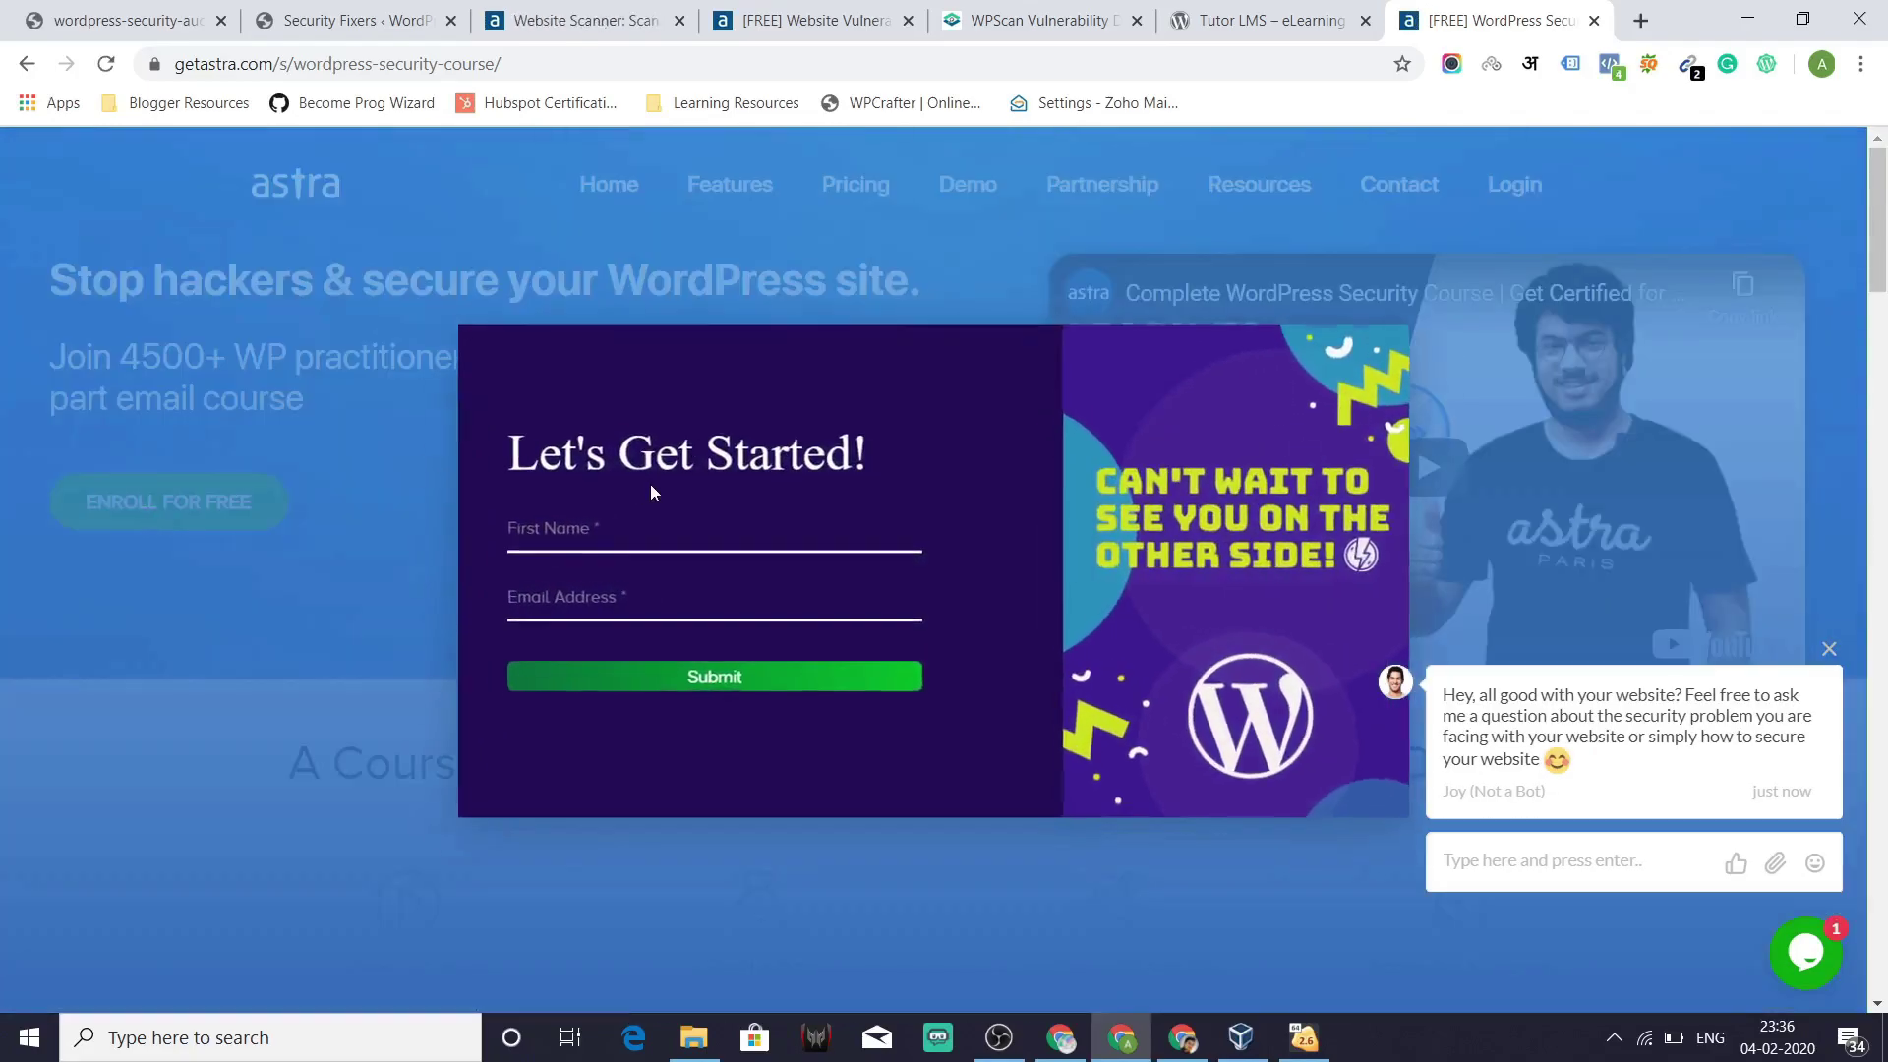